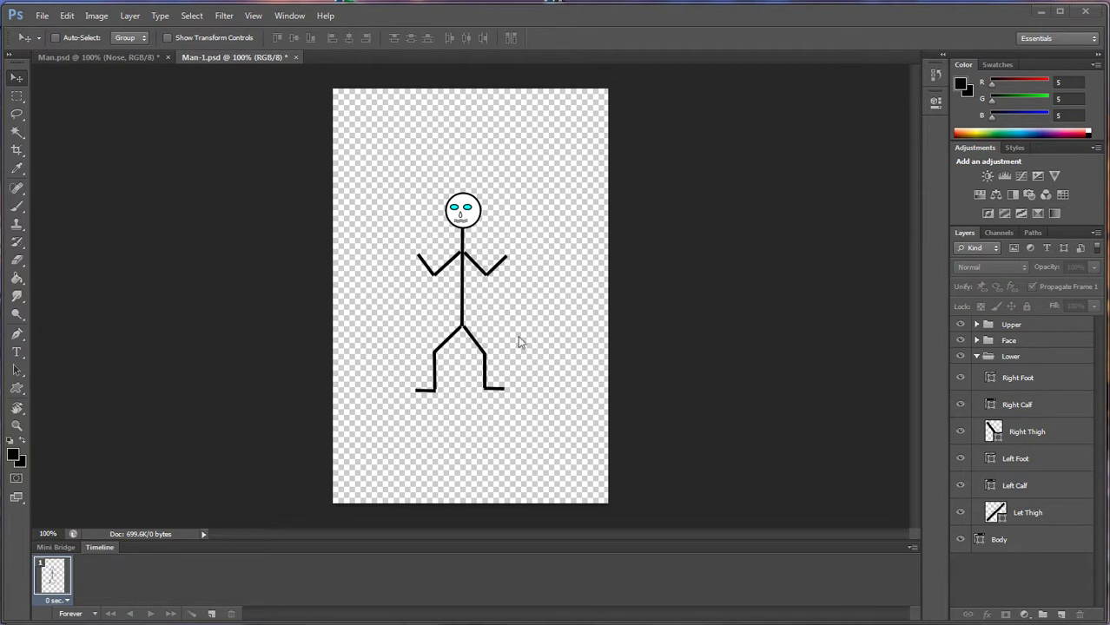
Step: In Photoshop, start a Save As over Man-1.psd, then cancel without saving
left_click(42, 15)
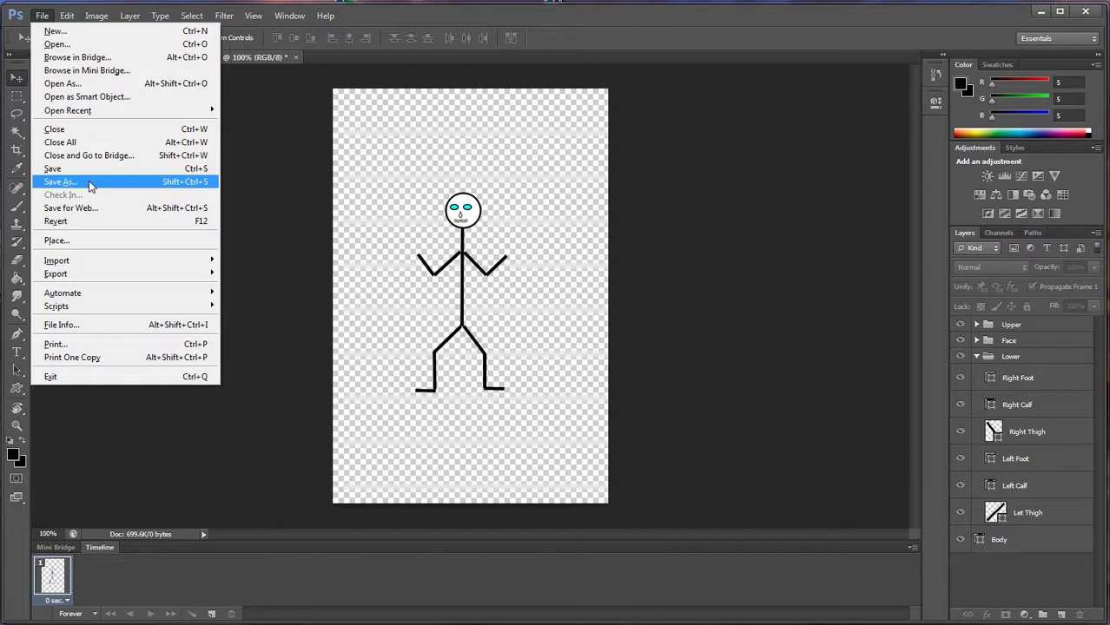
left_click(89, 180)
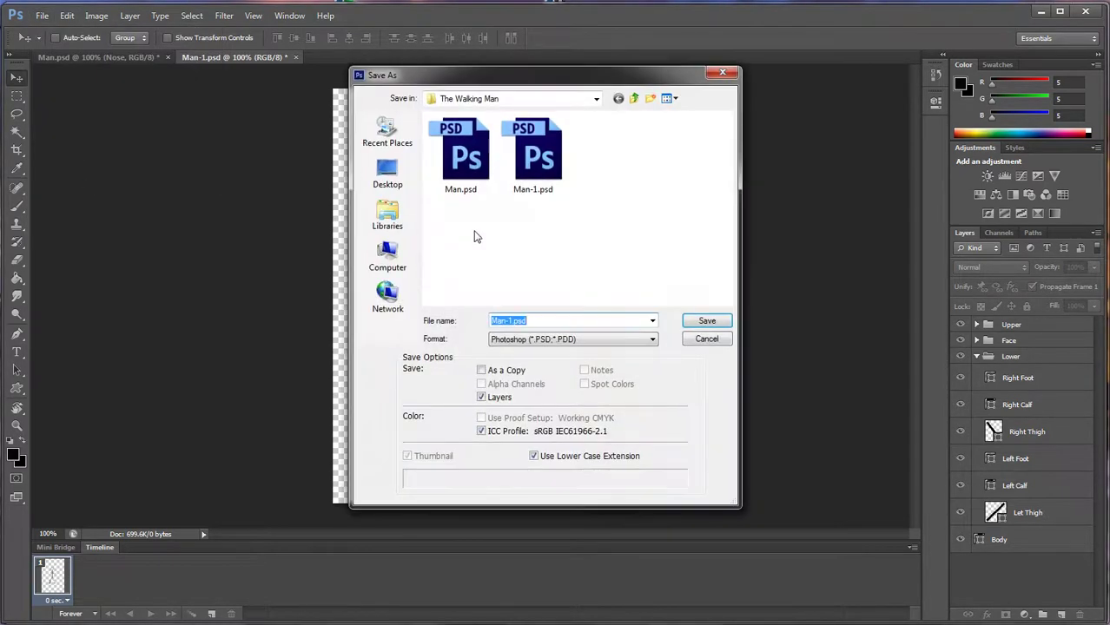
left_click(531, 162)
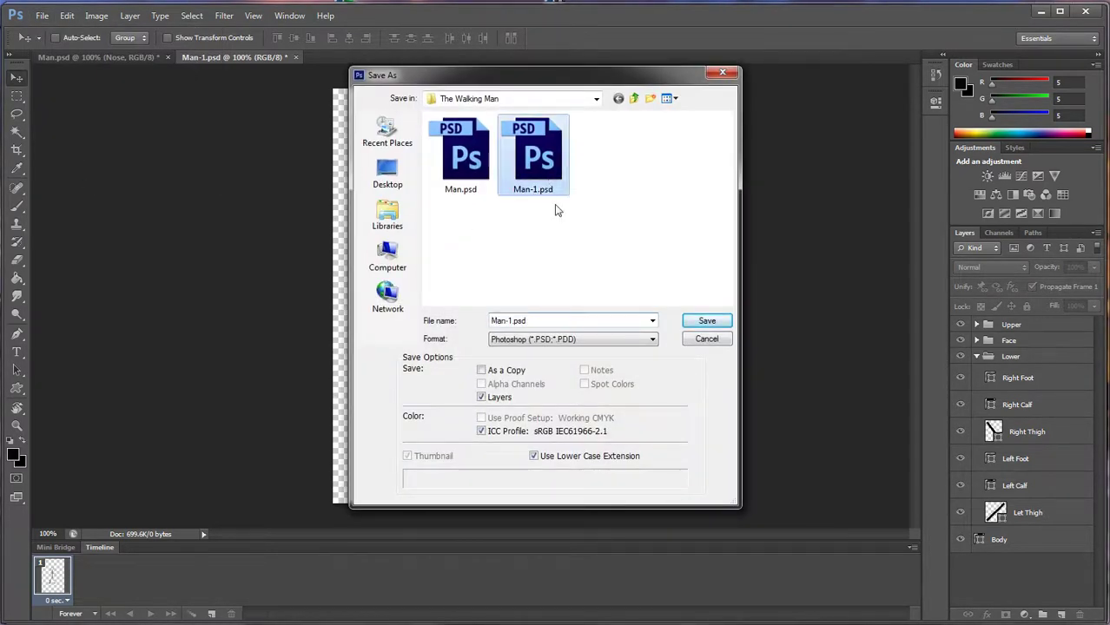
left_click(705, 339)
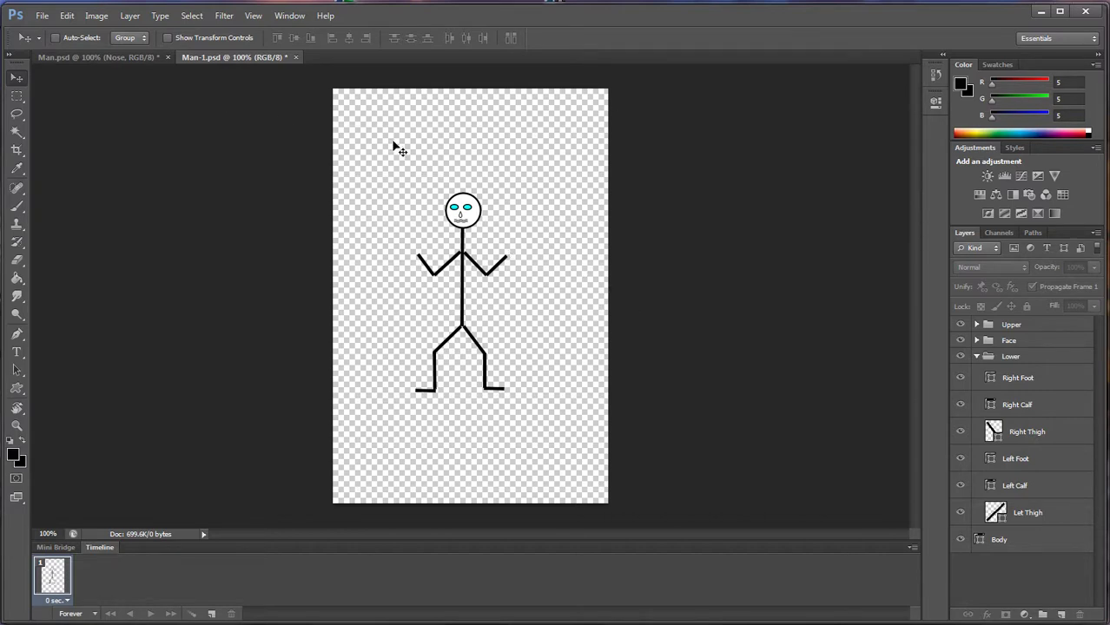
Step: Import Man-1.psd into After Effects as a Composition, creating Man-1 (398 x 600, 25 fps) and a layers folder
left_click(1040, 11)
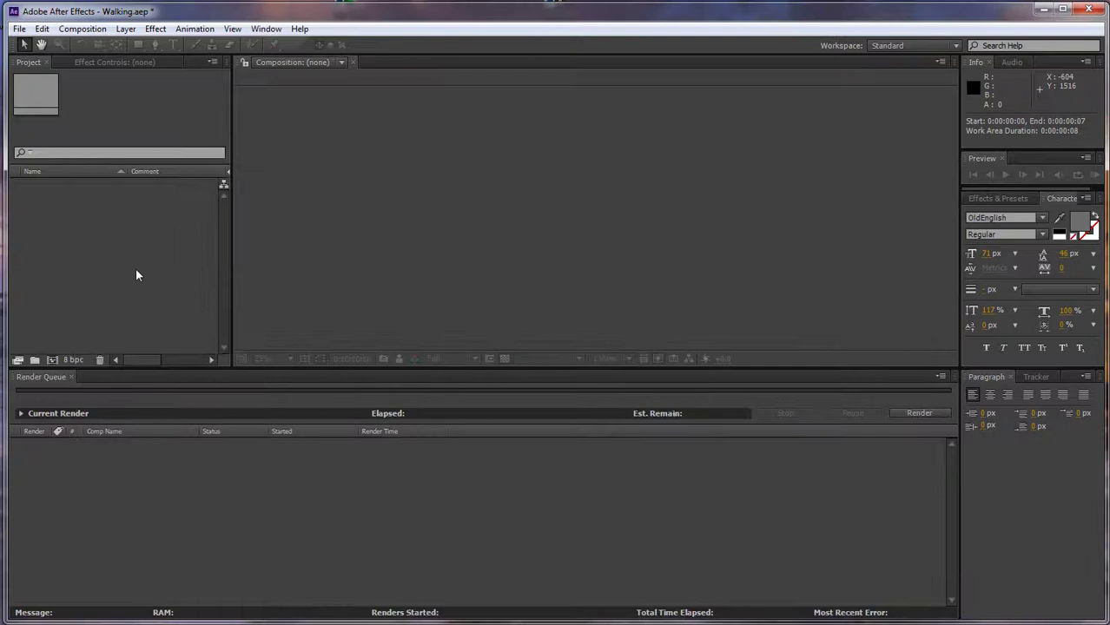
right_click(62, 241)
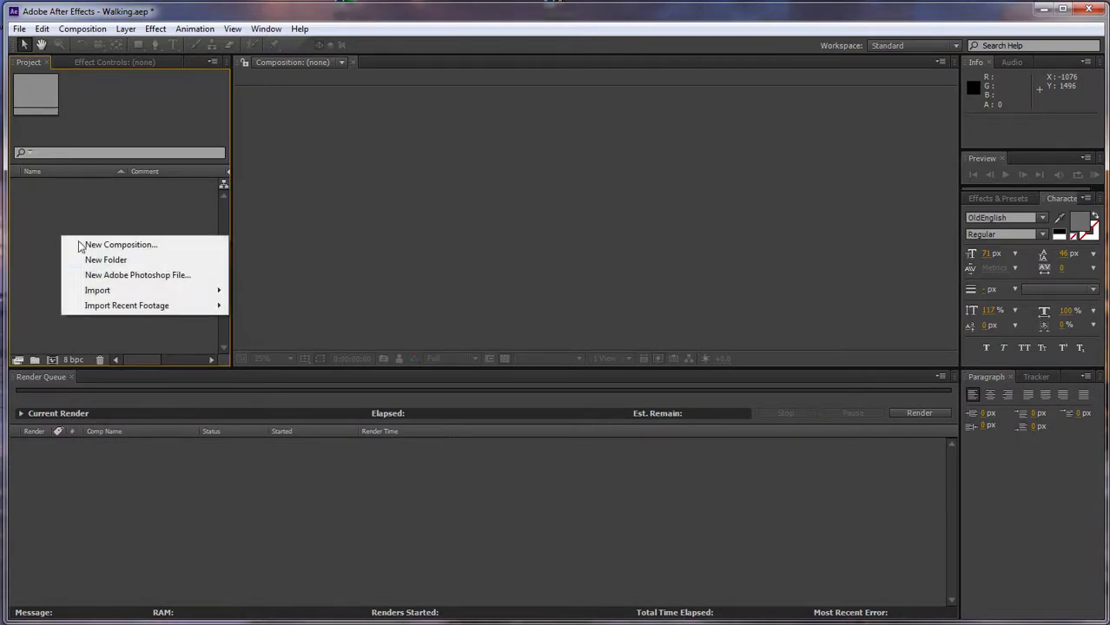
mouse_move(139, 292)
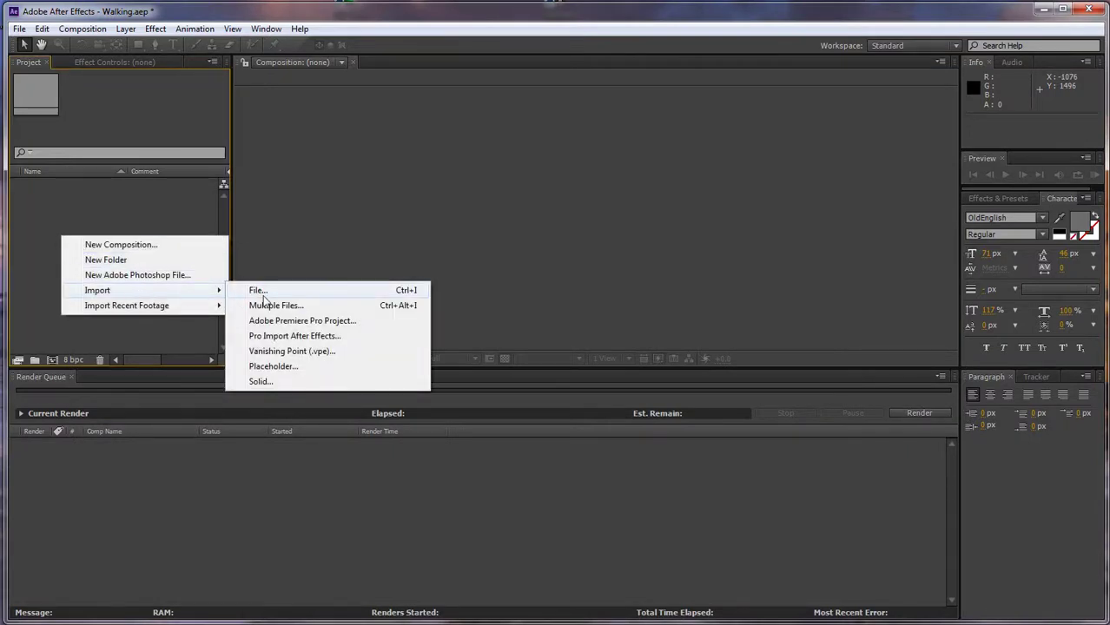
left_click(258, 291)
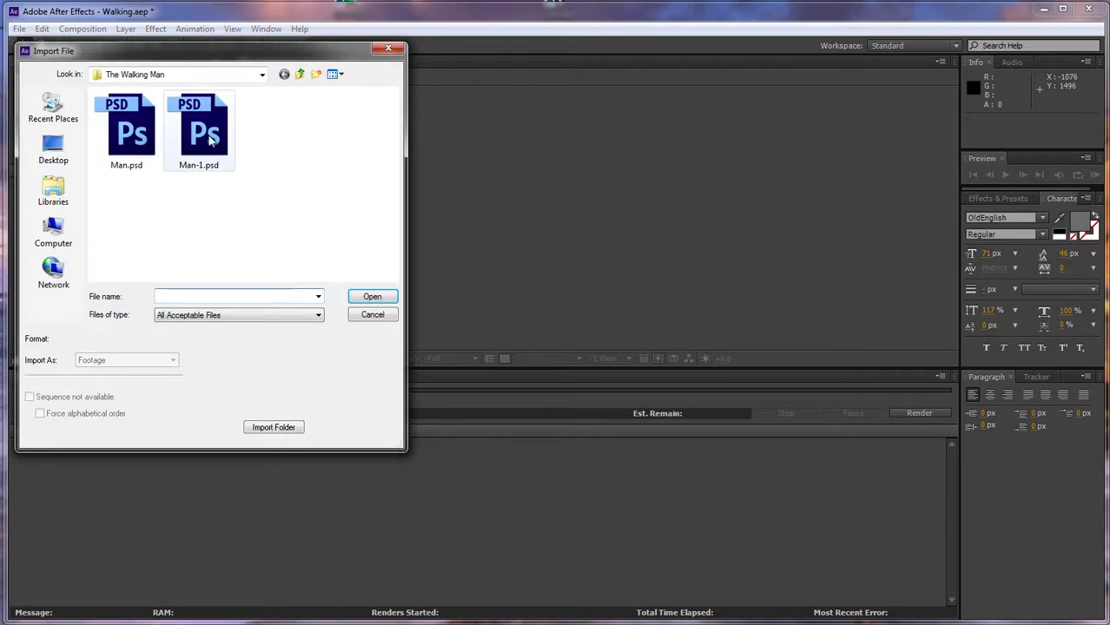
left_click(204, 130)
left_click(372, 296)
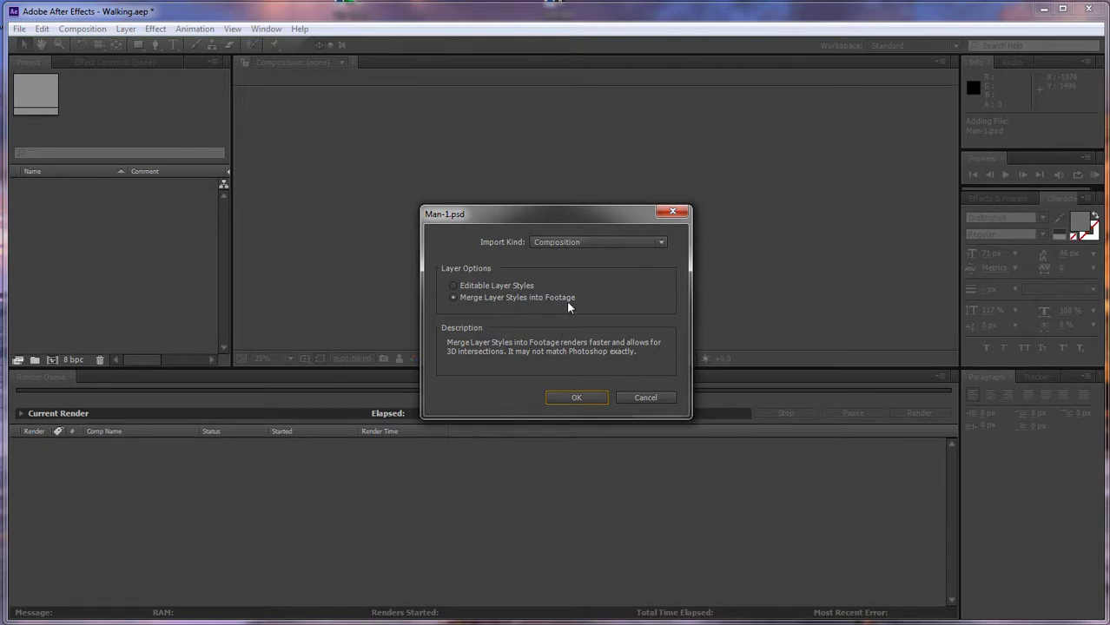
left_click(576, 398)
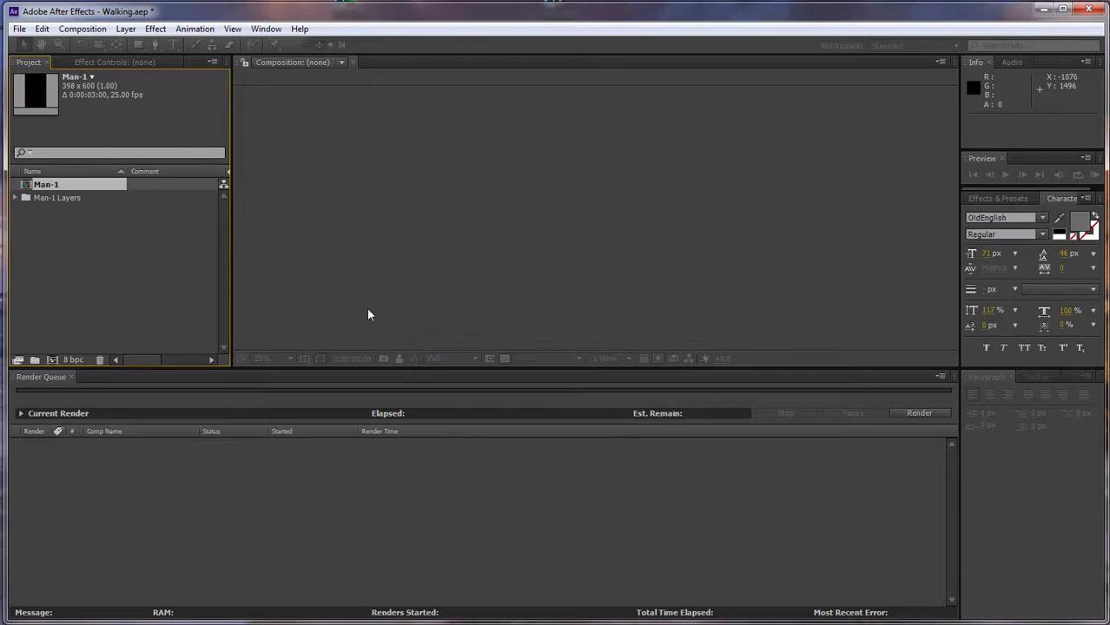
Step: Open the Man-1 composition at 100% zoom and make the Composition view taller
double_click(48, 185)
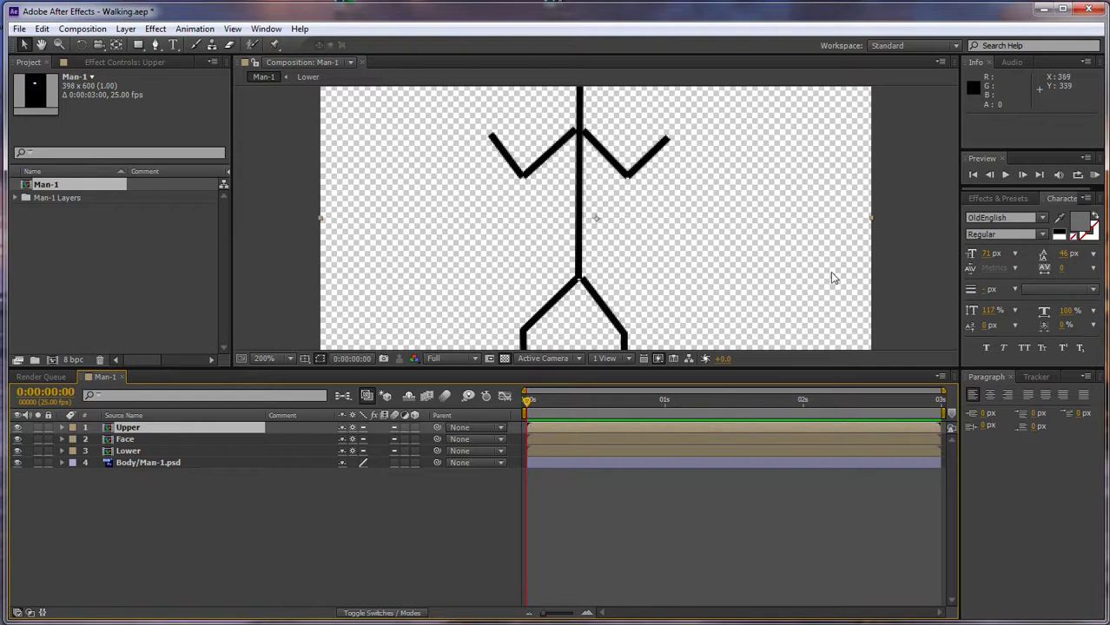
key("comma")
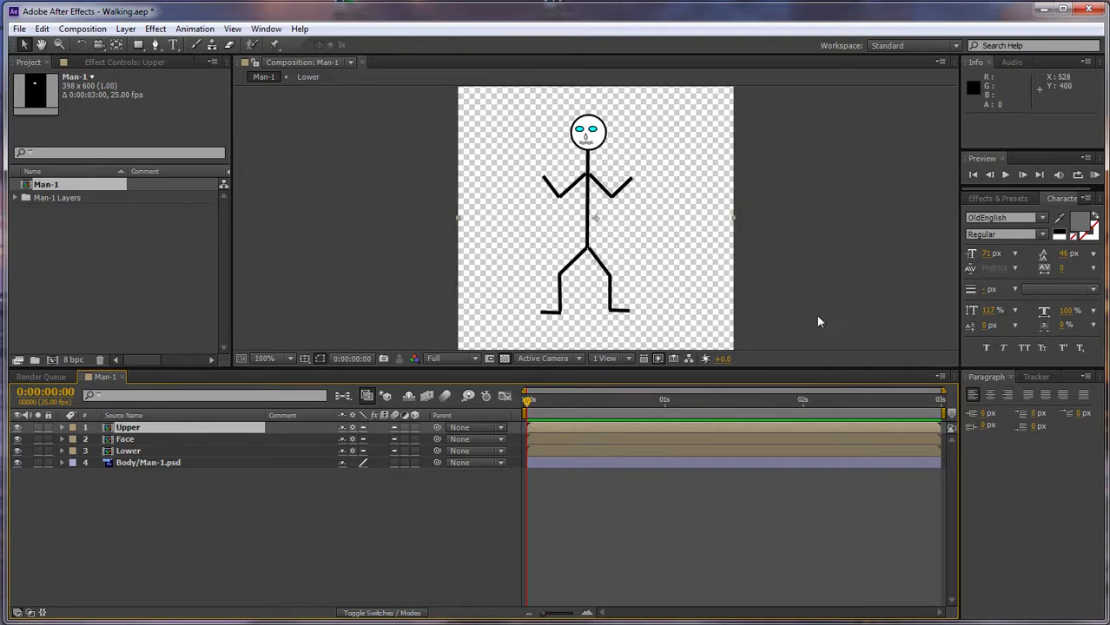
left_click_drag(810, 368, 819, 394)
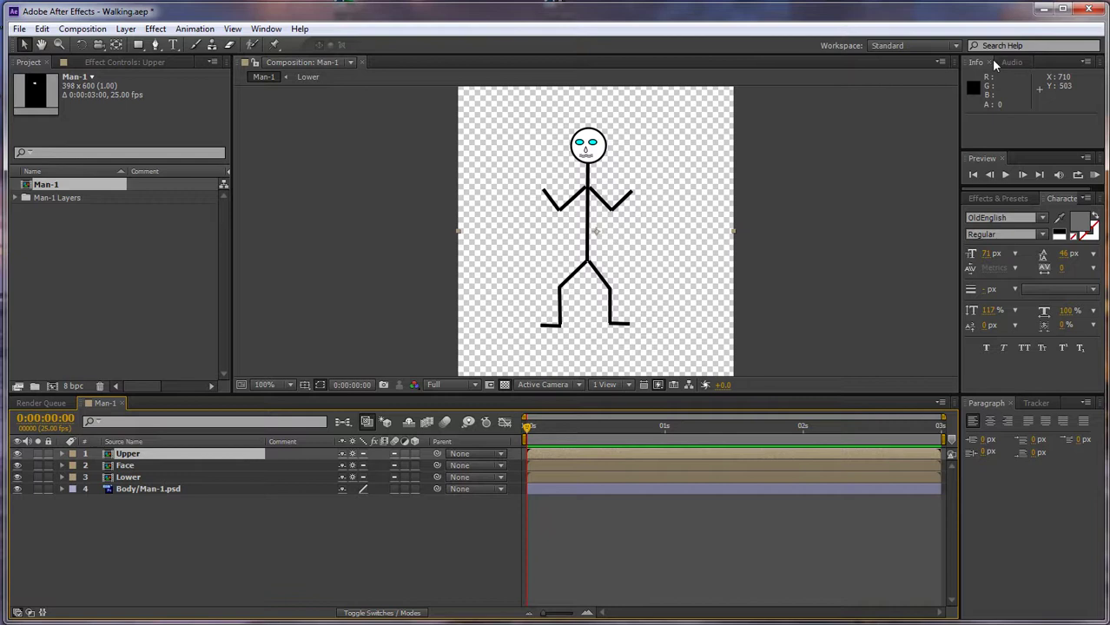
Step: Close the Info, Audio, Preview and Character panels, and dock Effects & Presets beside Project
left_click(989, 62)
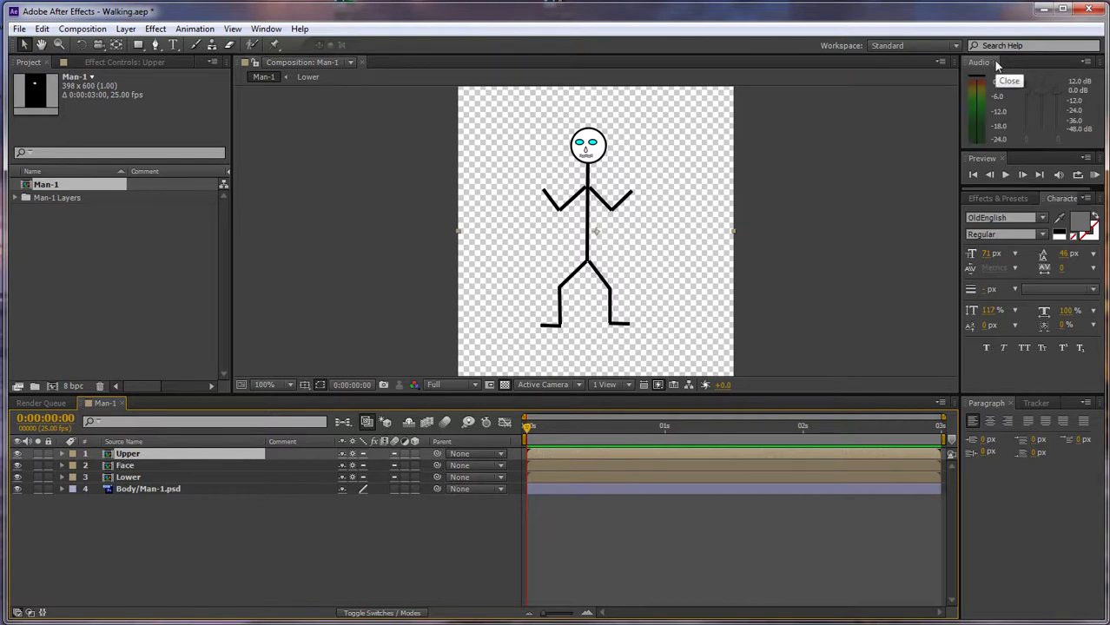
left_click(996, 64)
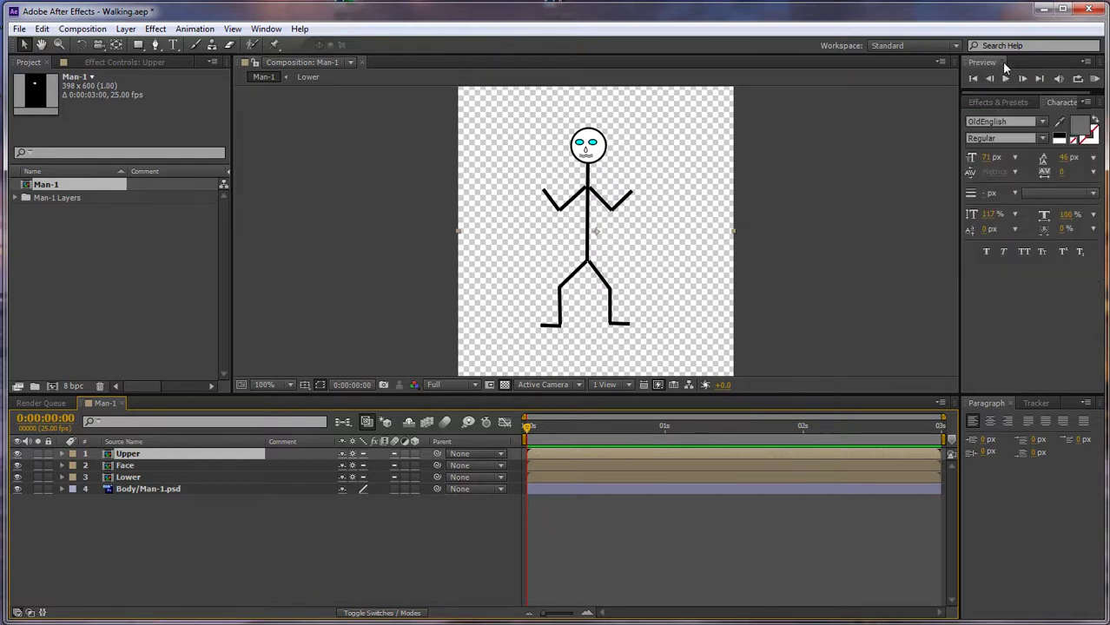
left_click(1002, 62)
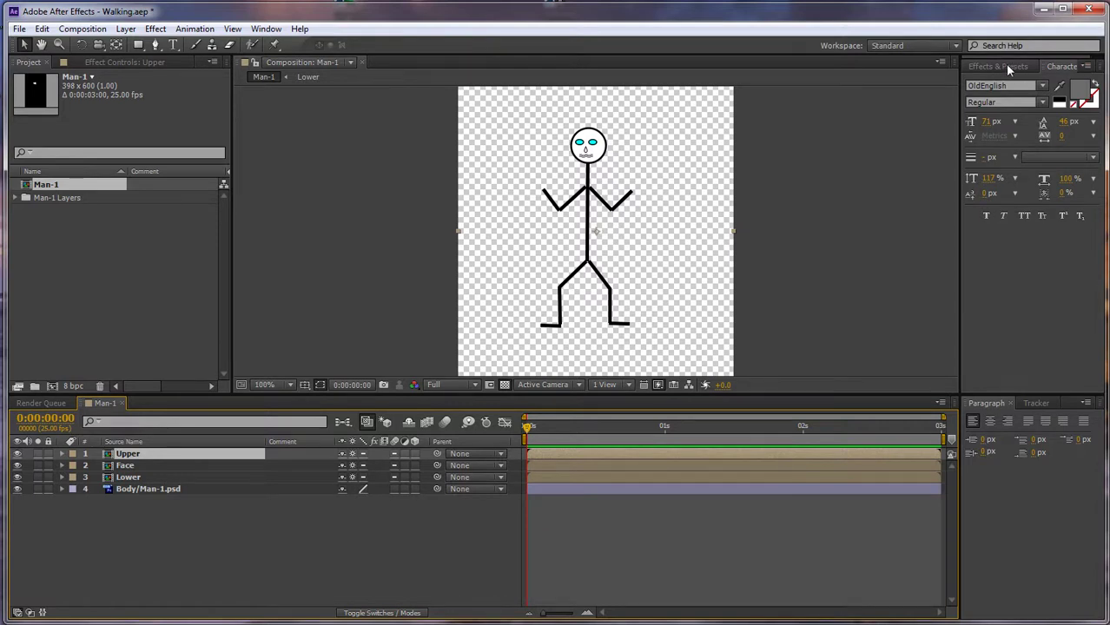
left_click(1005, 65)
left_click_drag(138, 68, 139, 68)
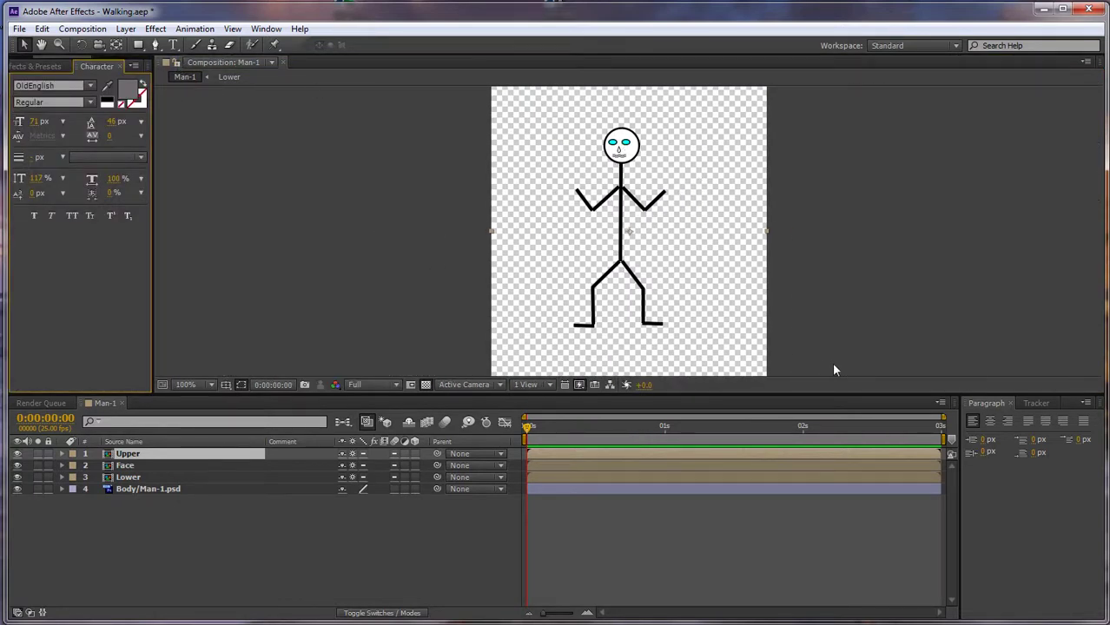
left_click(121, 66)
left_click(28, 66)
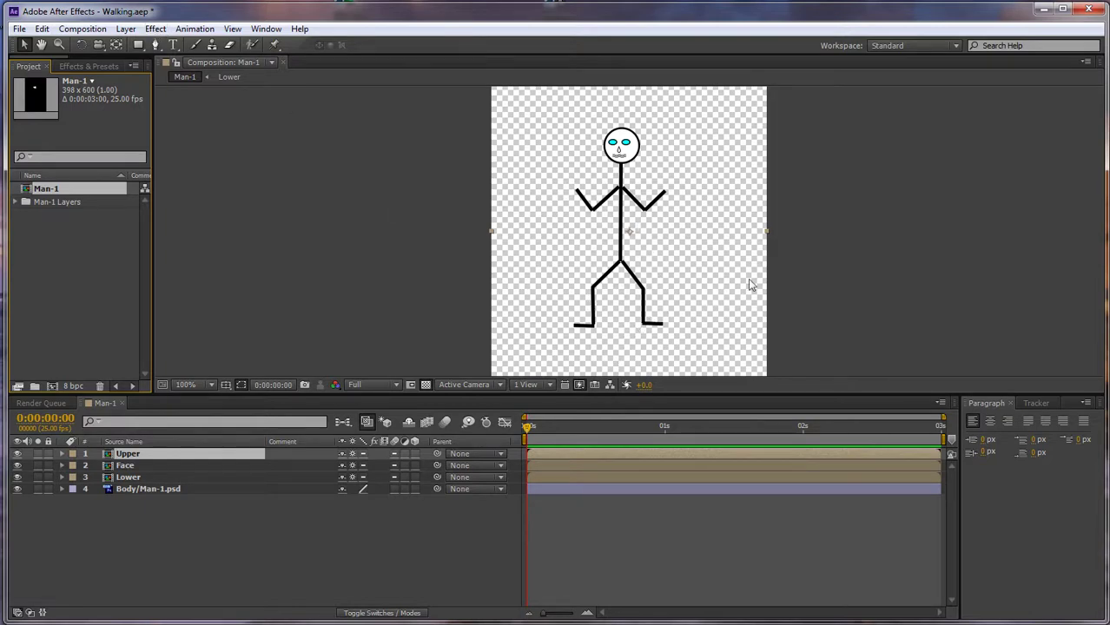
Step: Zoom to 50% and start a new solid named Walk Way, 80 px wide by 600 px tall
key("comma")
key("comma")
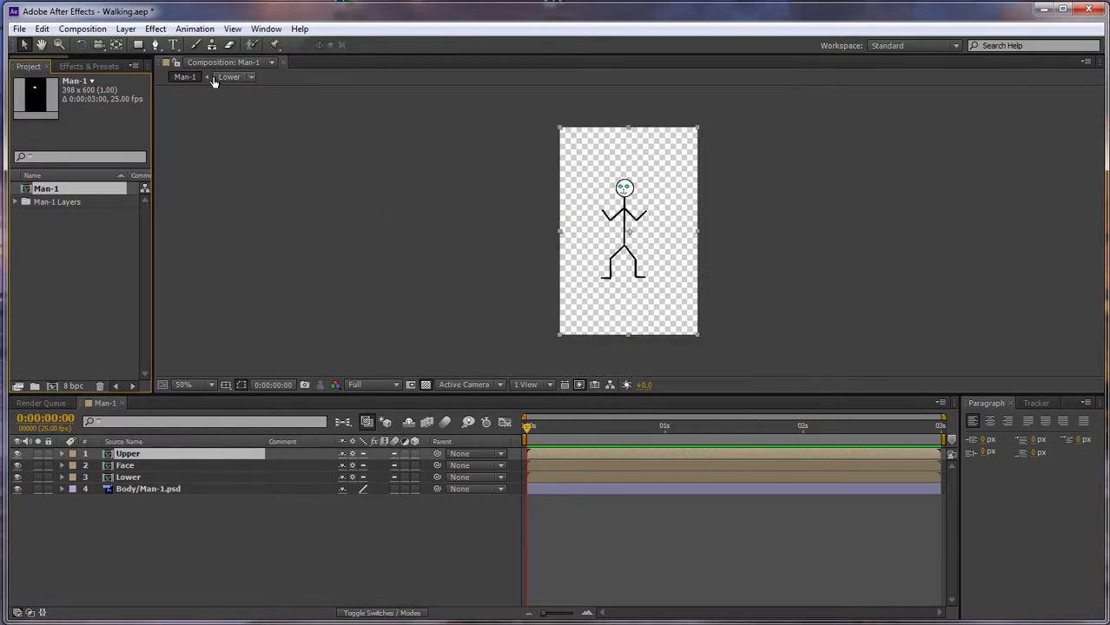
left_click(126, 29)
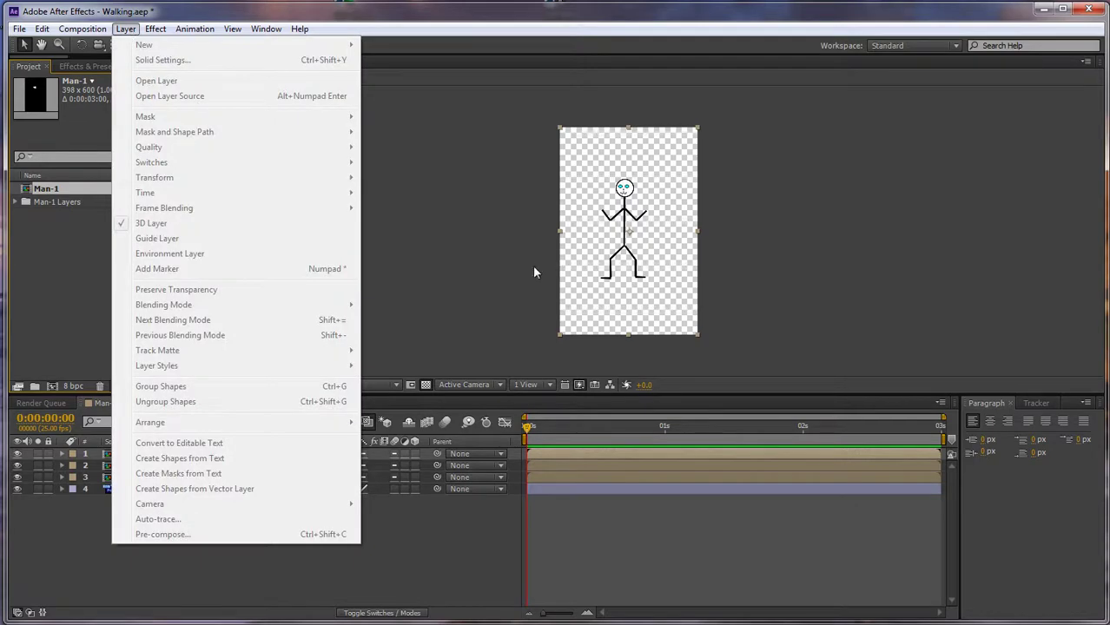
left_click(501, 489)
left_click(158, 459)
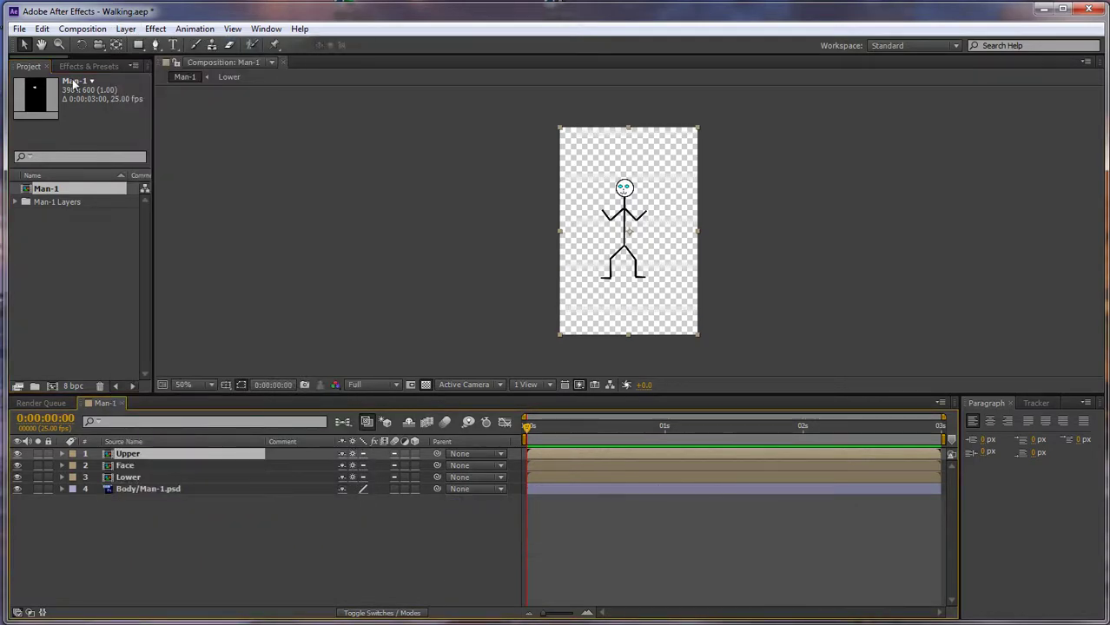
left_click(126, 28)
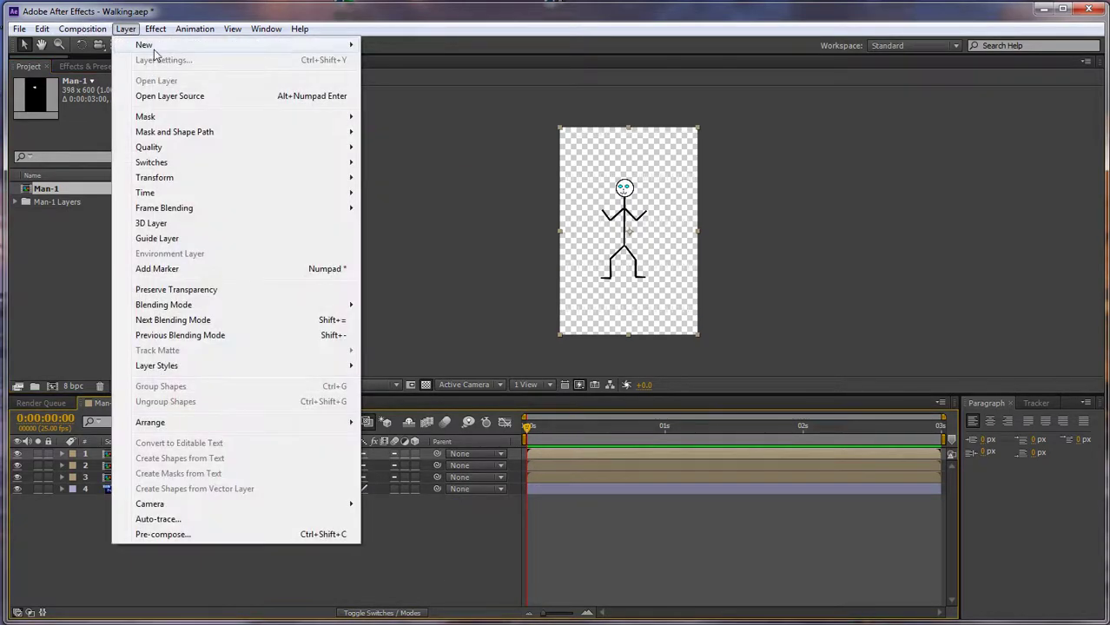
mouse_move(155, 47)
left_click(408, 59)
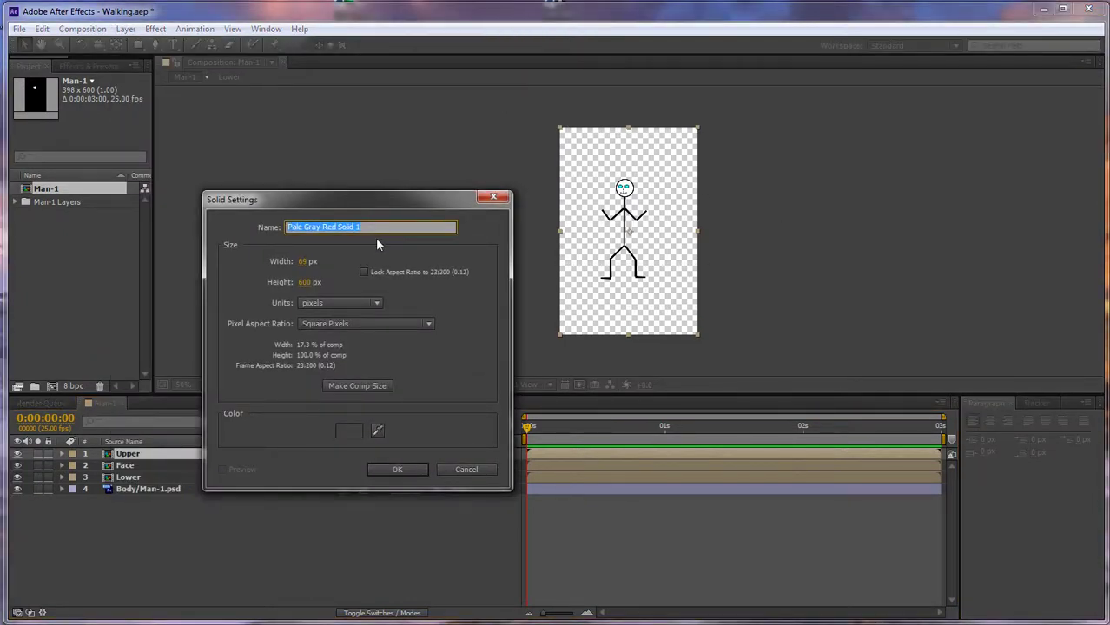
type("Walk Way")
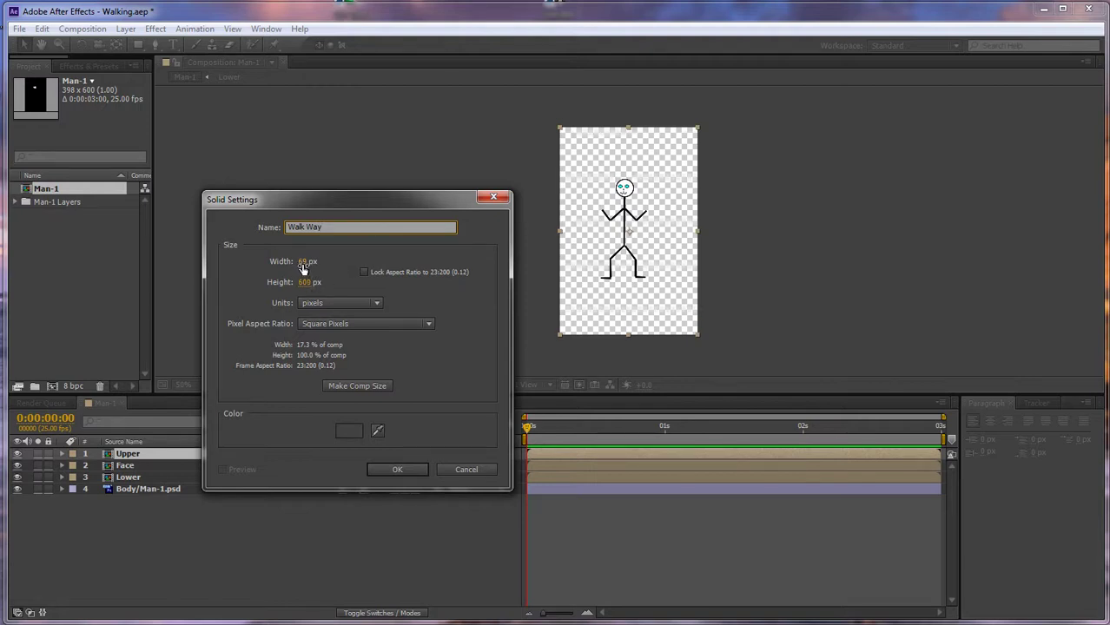
left_click(303, 263)
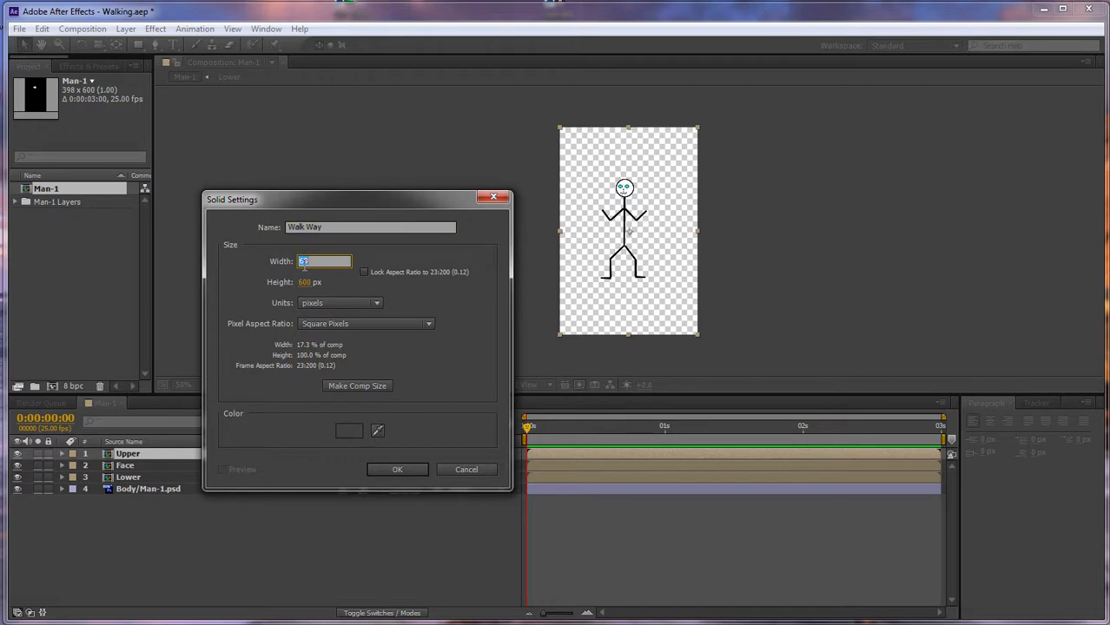
type("80")
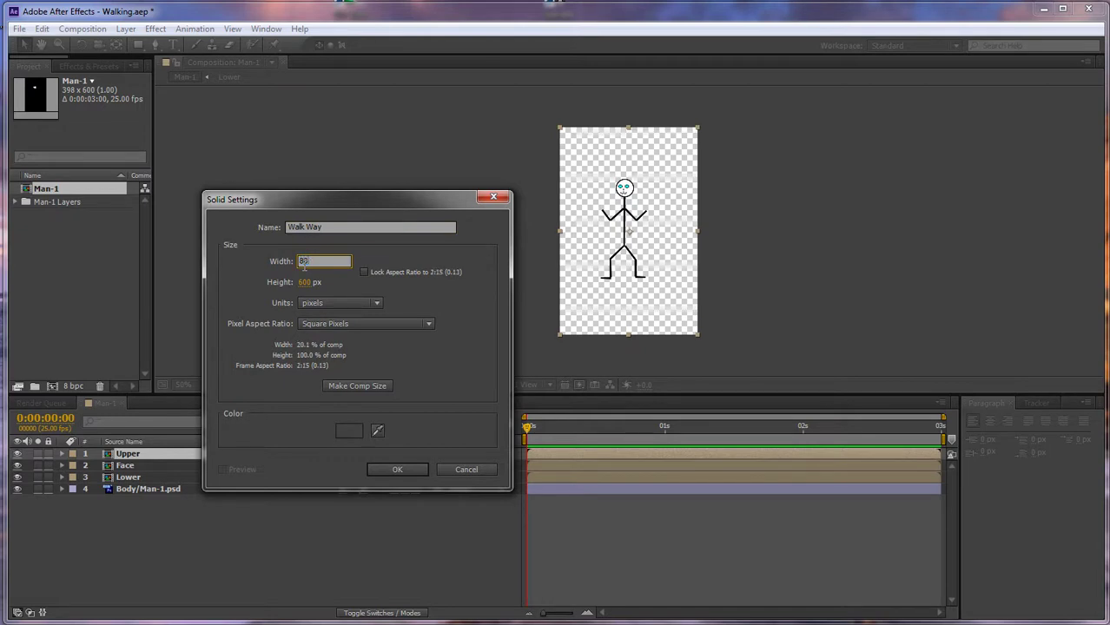
left_click(398, 287)
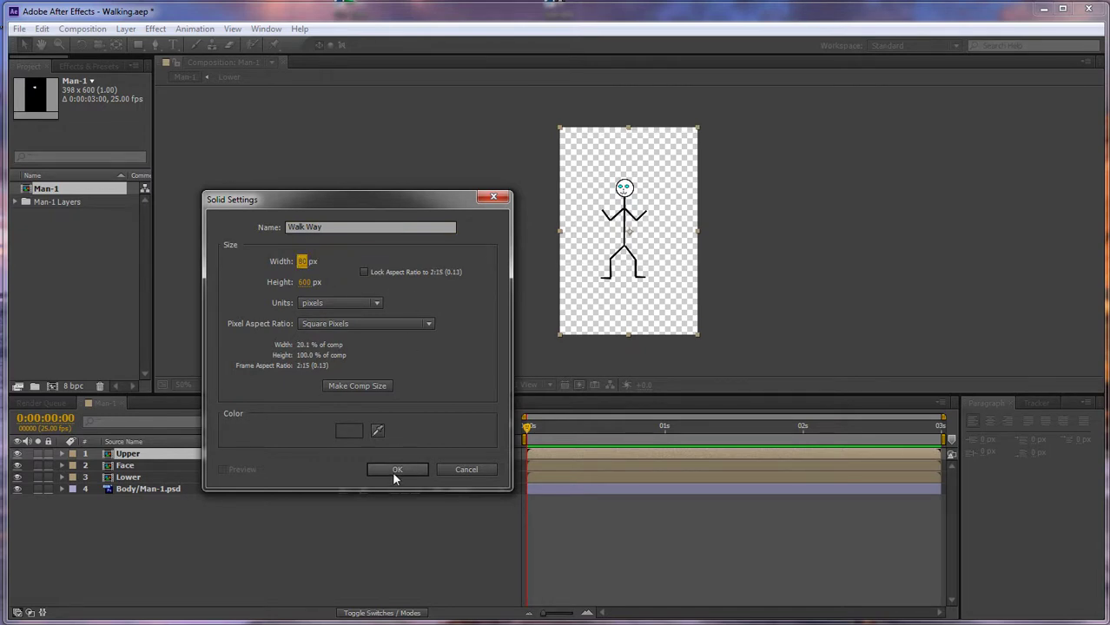
Step: Give the Walk Way solid a pale grey colour and create it
left_click(350, 432)
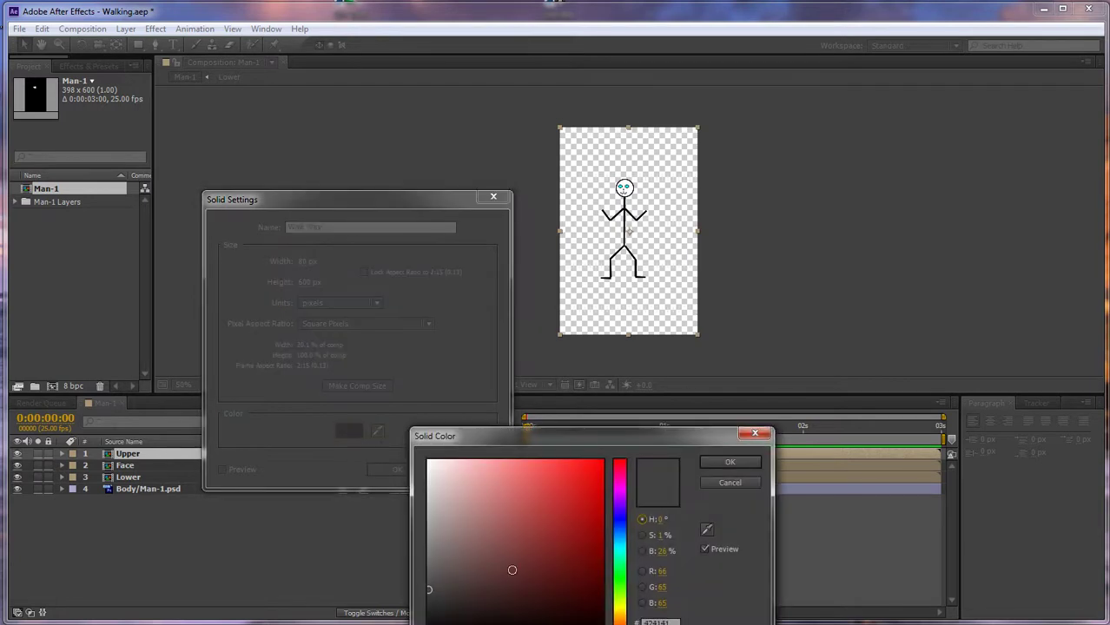
left_click(431, 601)
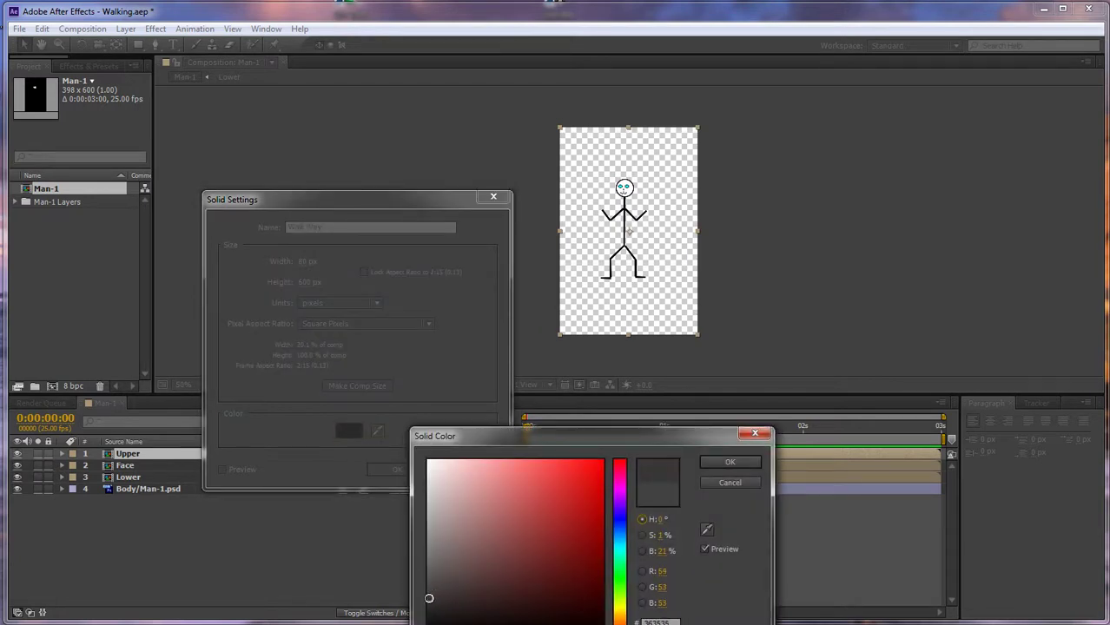
left_click_drag(431, 604, 433, 529)
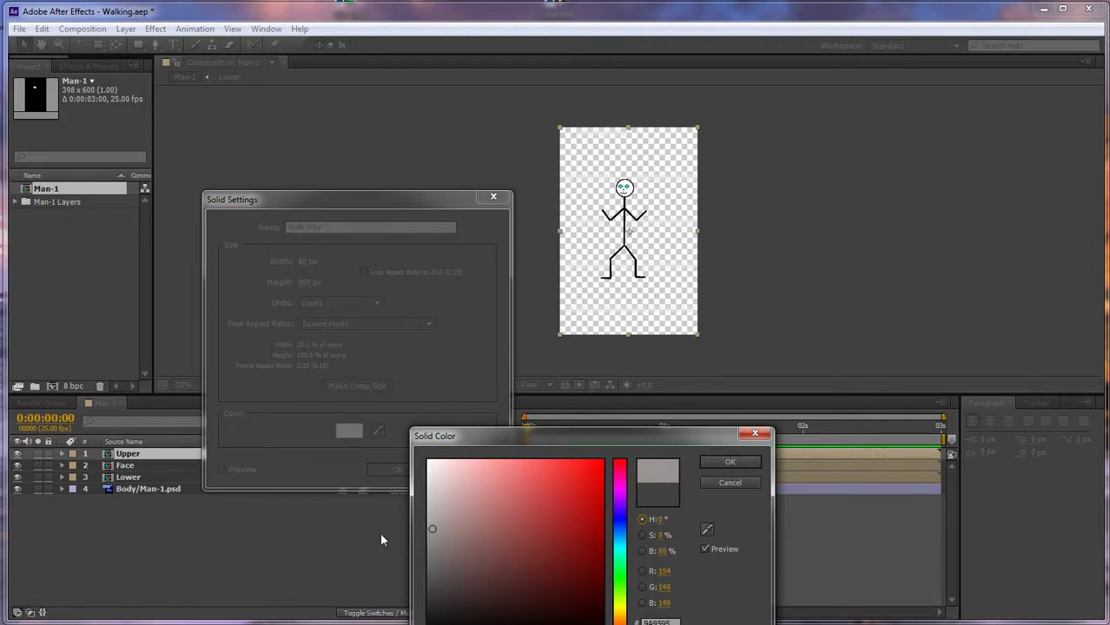
left_click(726, 463)
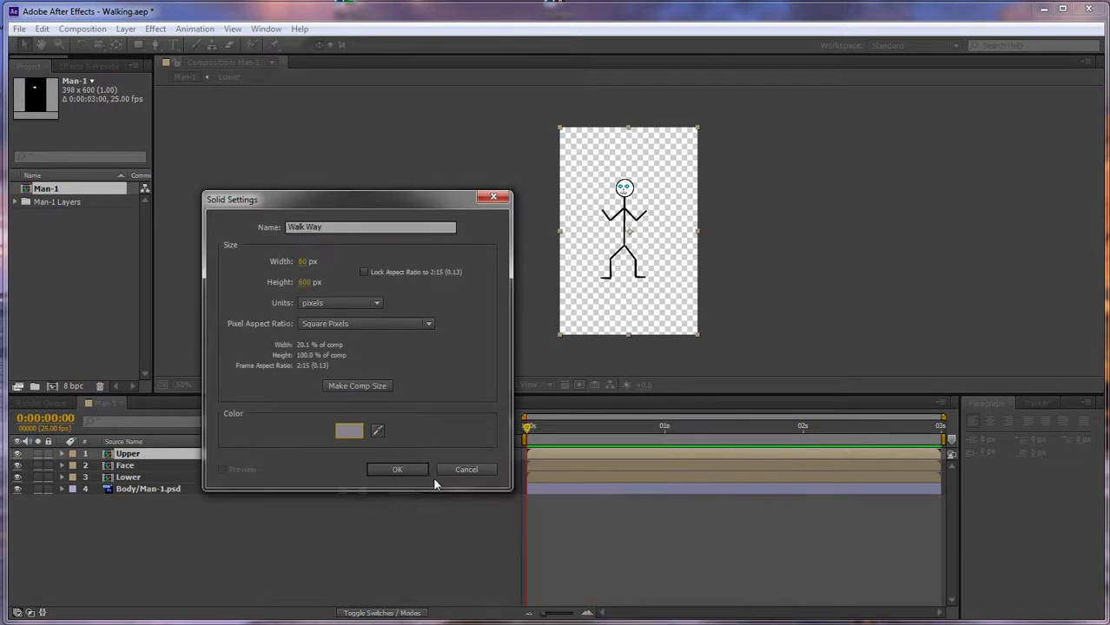
left_click(396, 470)
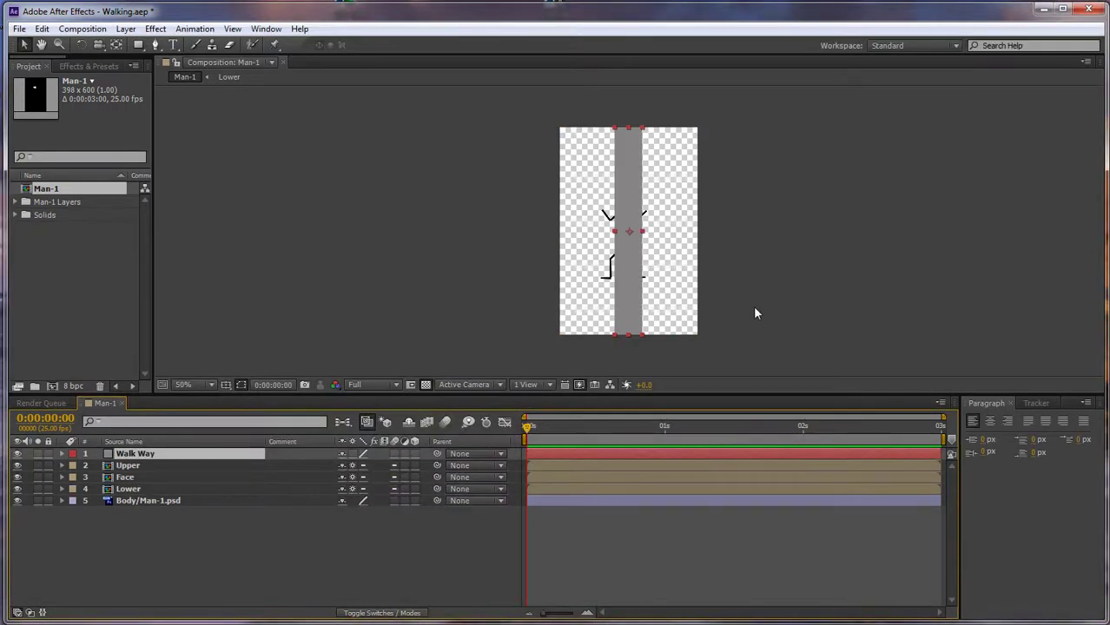
Step: Make Walk Way a 3D layer, move it below the figure layers, and tilt it back
left_click(414, 453)
left_click_drag(135, 454, 127, 509)
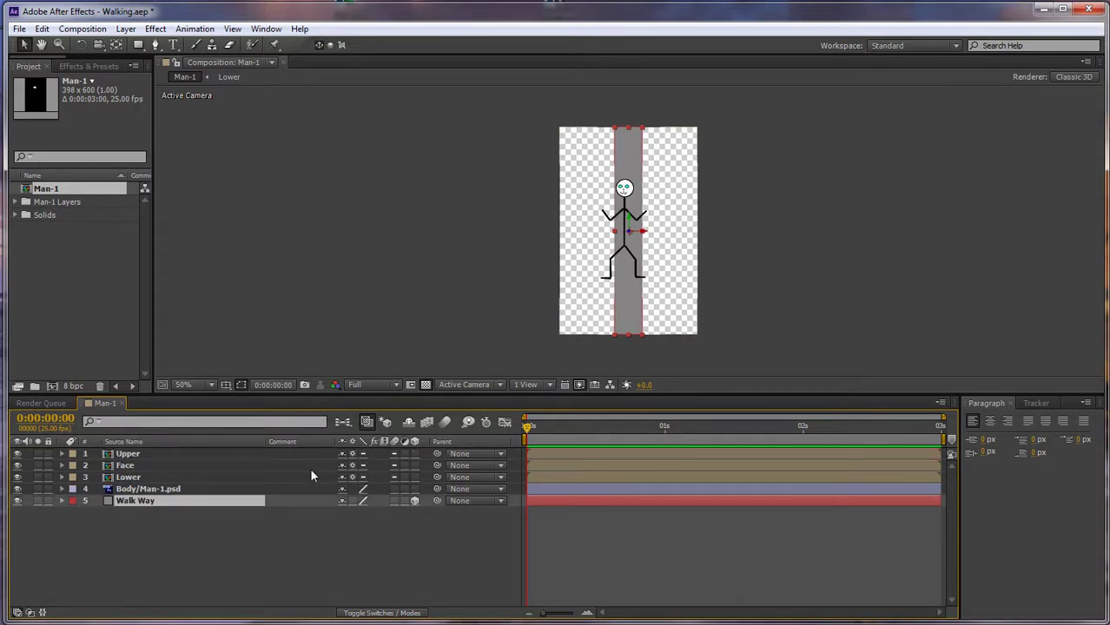
key("w")
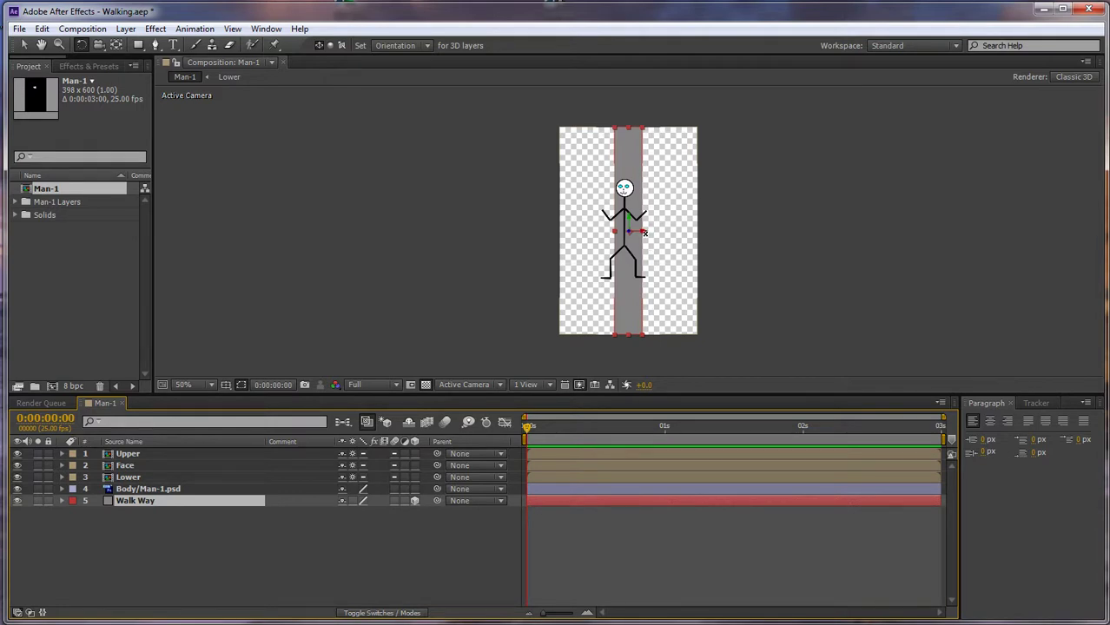
left_click_drag(644, 251, 644, 230)
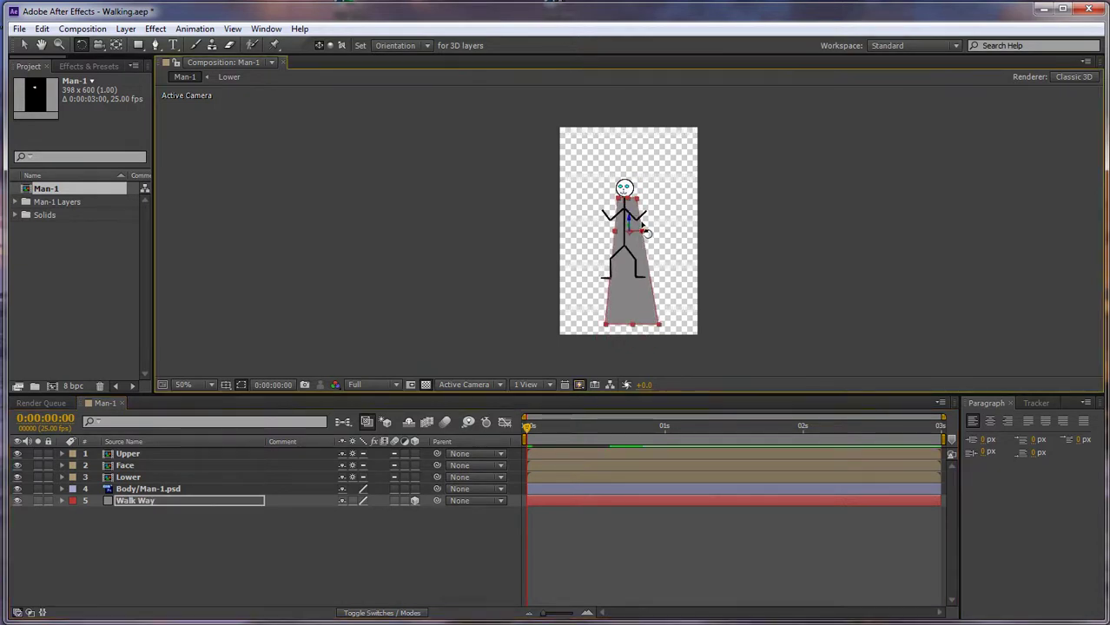
key("v")
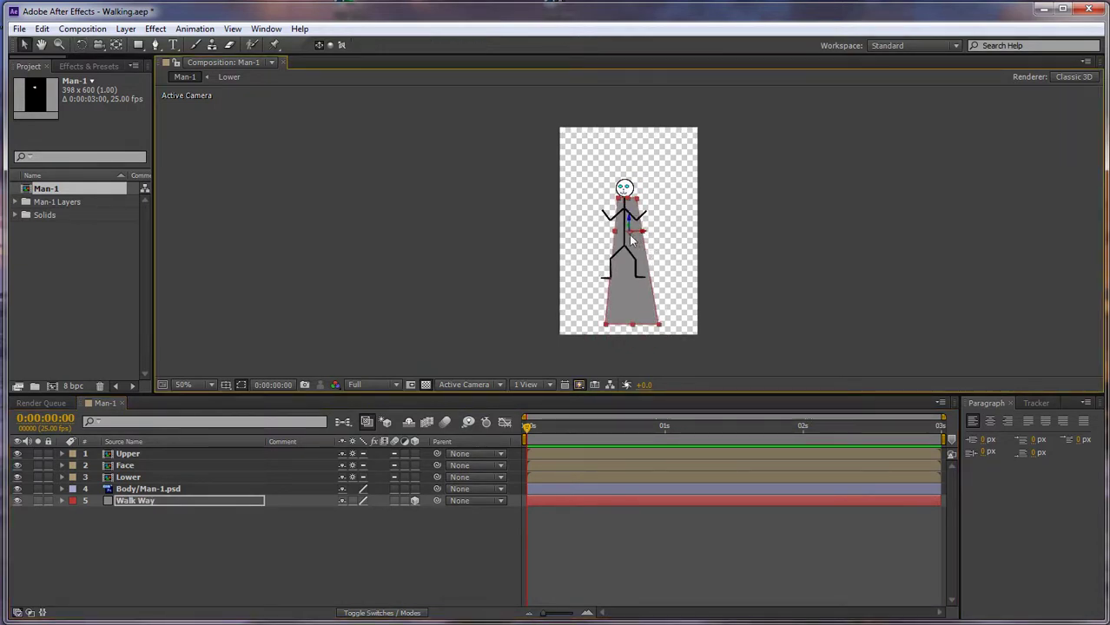
Step: Drag the tilted walkway down into a floor beneath the figure's feet
left_click_drag(615, 236, 651, 279)
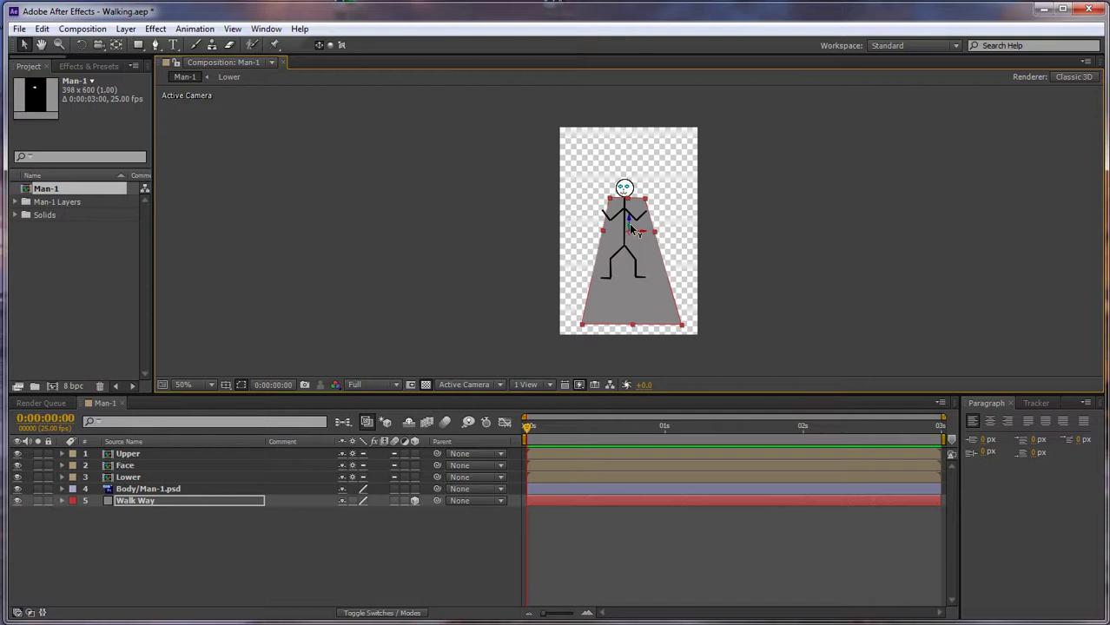
left_click_drag(632, 230, 629, 385)
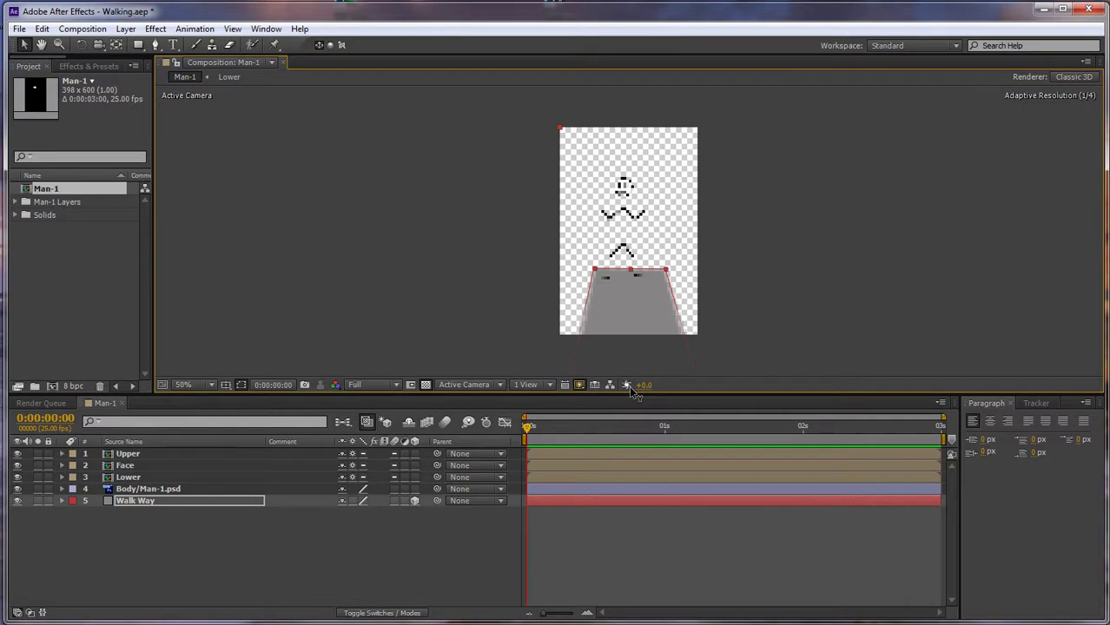
key("period")
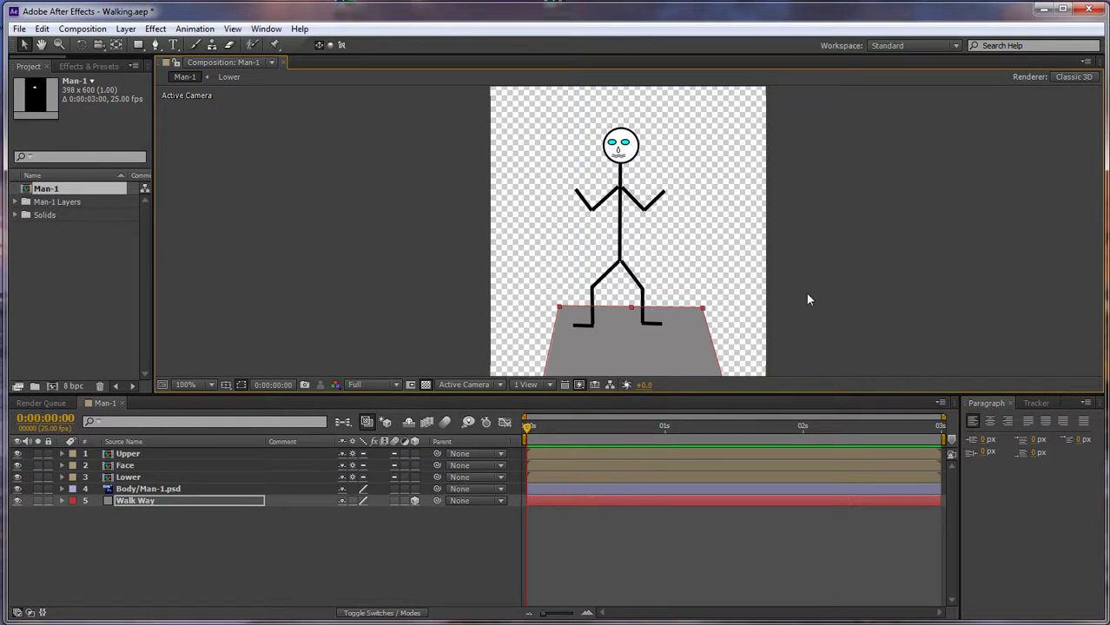
key("comma")
key("comma")
key("comma")
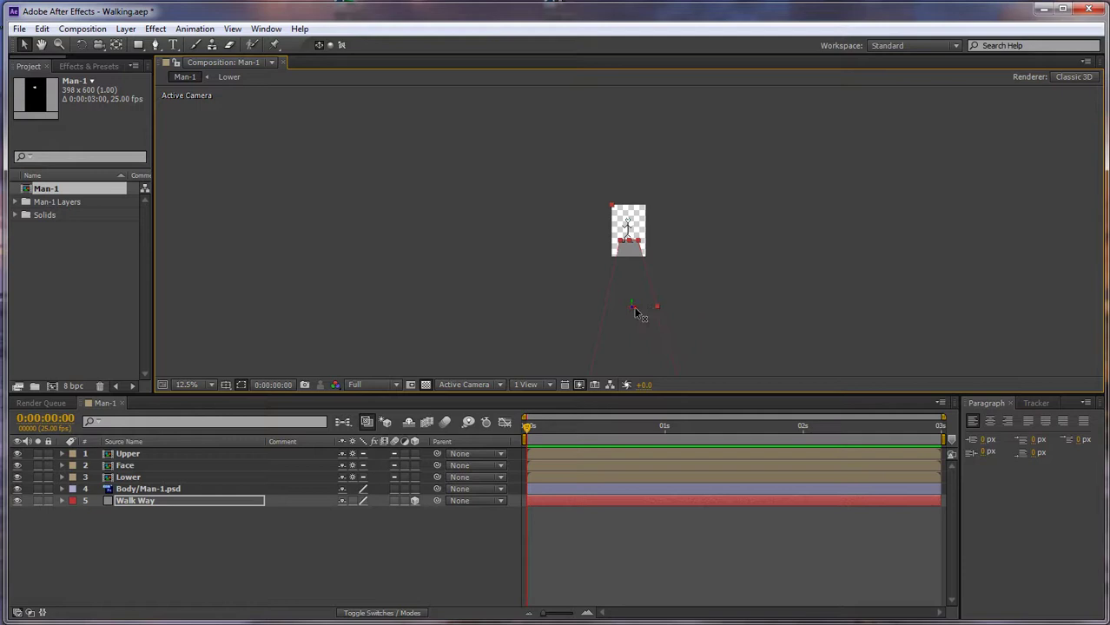
left_click_drag(639, 315, 636, 312)
Step: Lower the walkway further under the feet and select the Walk Way layer
key("period")
key("period")
key("period")
key("period")
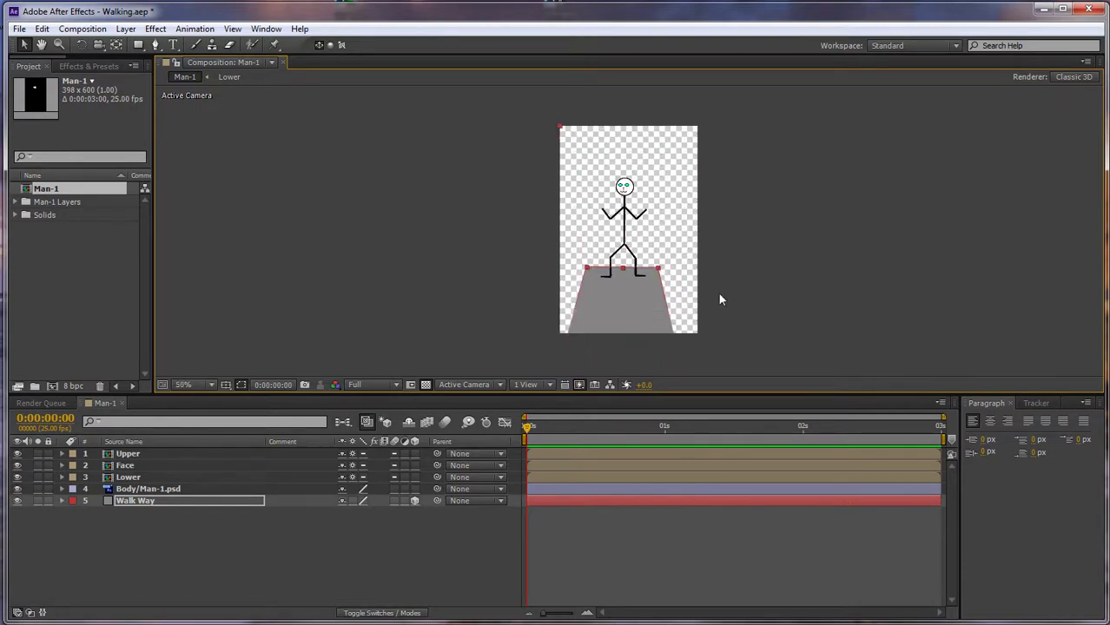
key("period")
key("period")
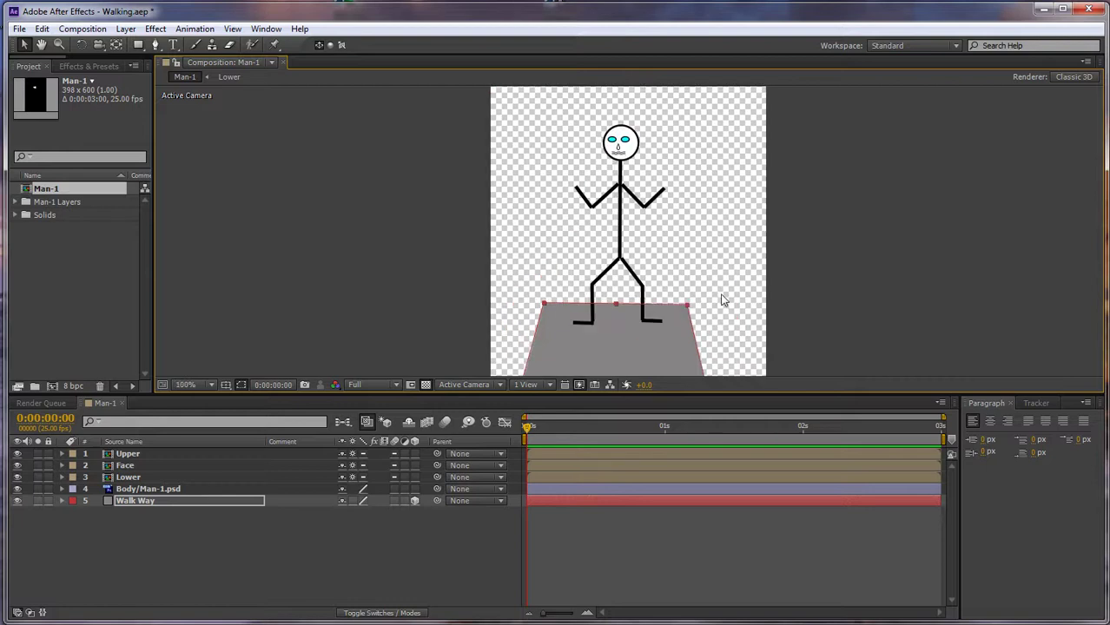
key("comma")
key("comma")
key("comma")
key("comma")
key("comma")
key("comma")
key("comma")
key("comma")
key("period")
key("period")
key("period")
key("period")
key("period")
key("period")
key("period")
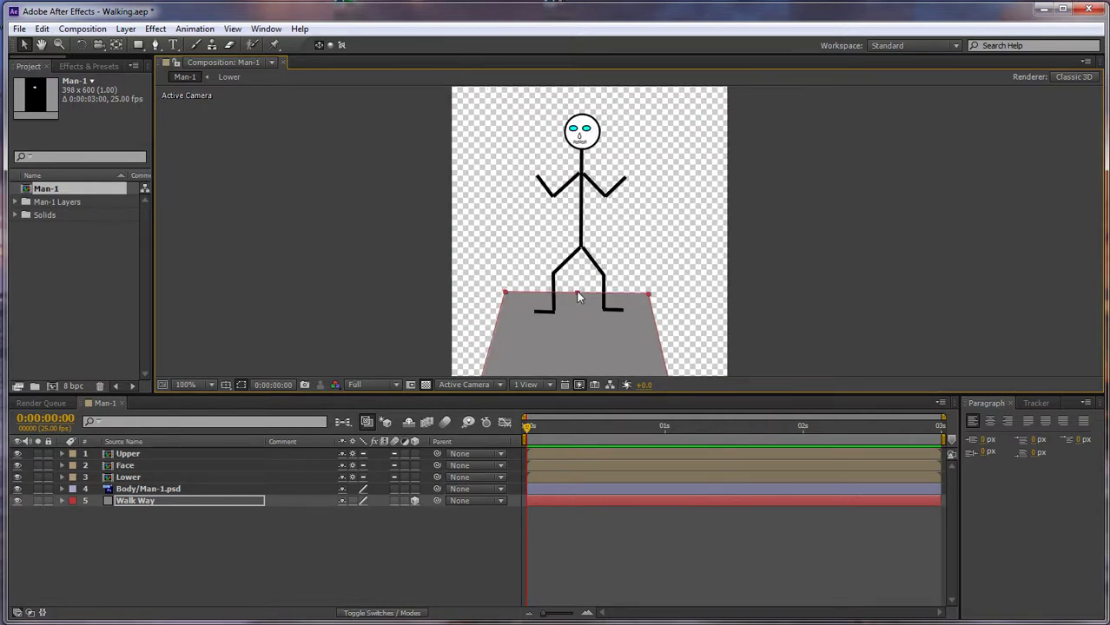
left_click_drag(577, 296, 578, 368)
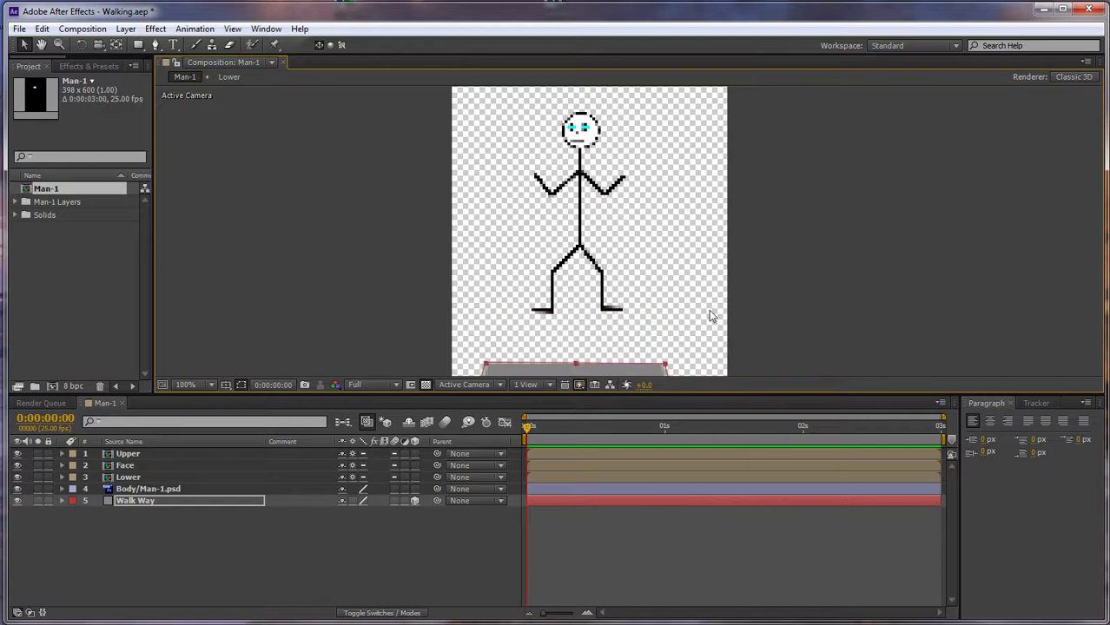
key("comma")
key("comma")
key("comma")
key("comma")
key("comma")
key("comma")
key("comma")
key("comma")
key("comma")
key("comma")
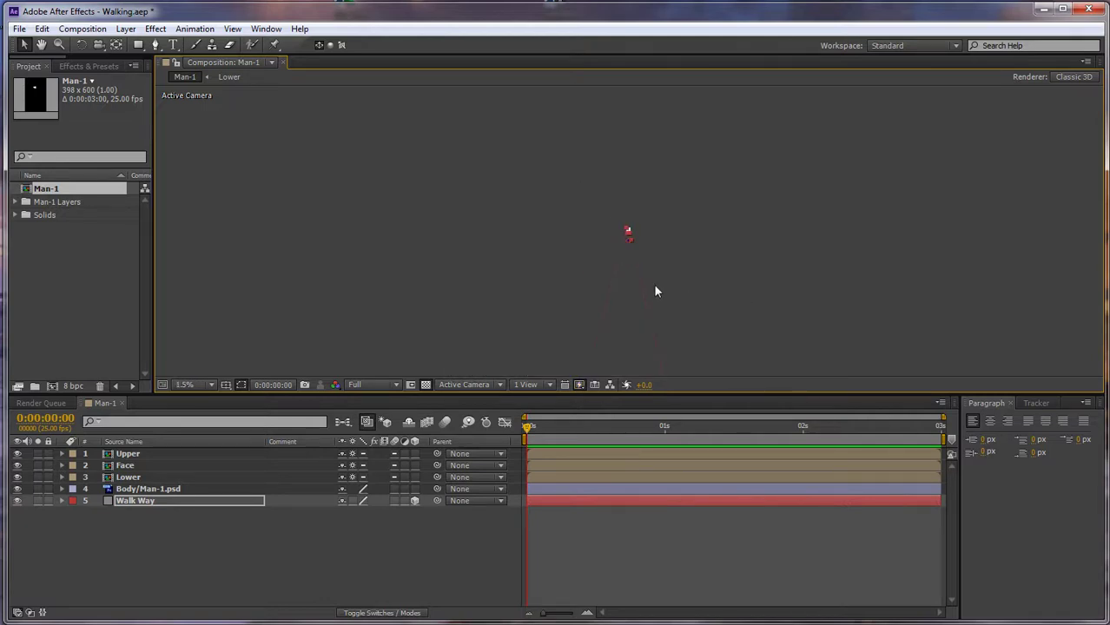
key("period")
key("period")
key("period")
key("period")
key("period")
key("period")
key("period")
key("period")
key("period")
key("comma")
key("comma")
key("comma")
key("comma")
key("comma")
key("comma")
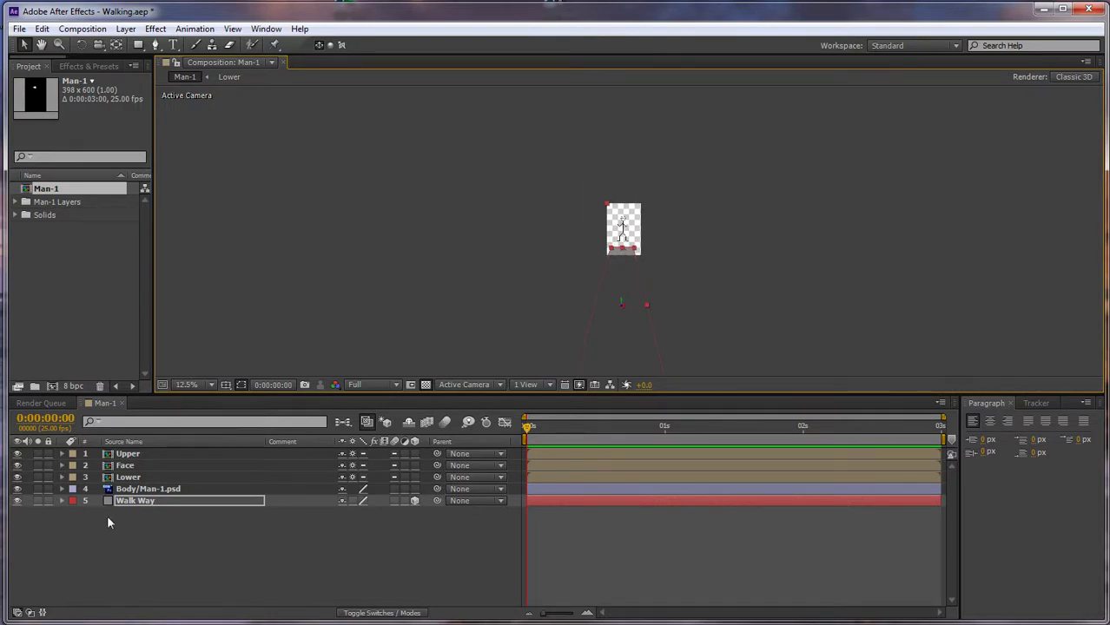
left_click(123, 500)
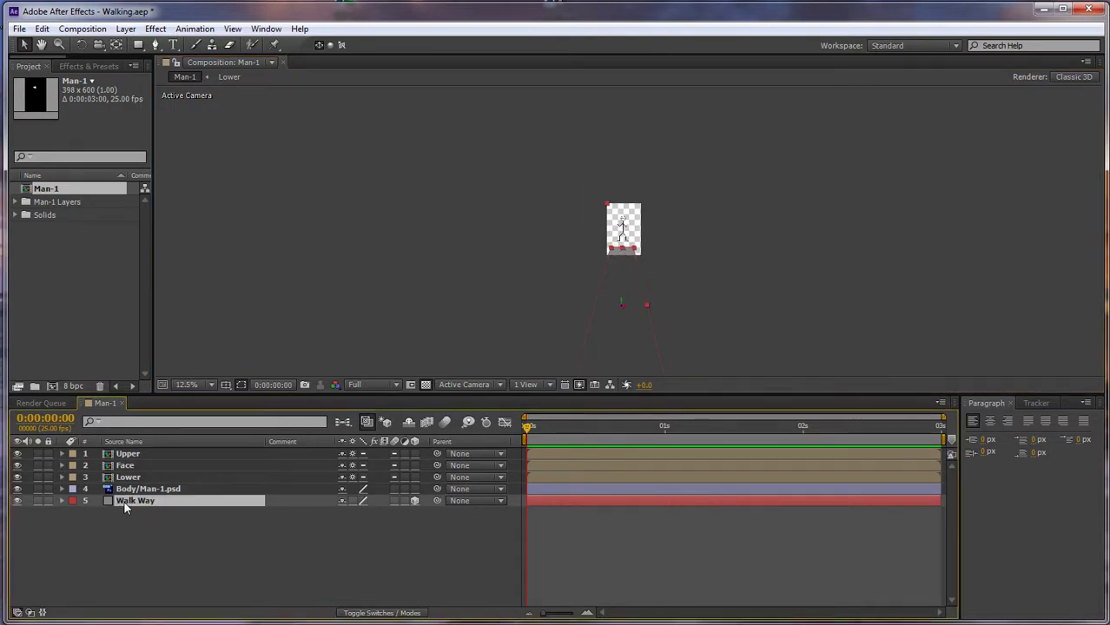
Step: Scale Walk Way to 175.6, 64.8, 93.4% and drag it into place under the figure
key("s")
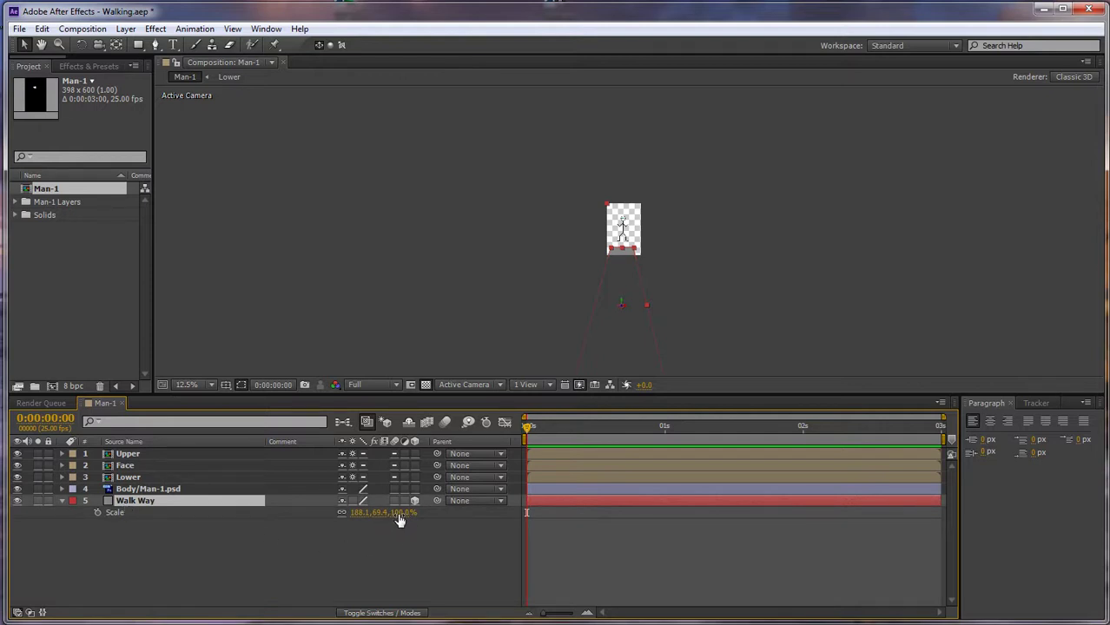
left_click_drag(399, 514, 344, 512)
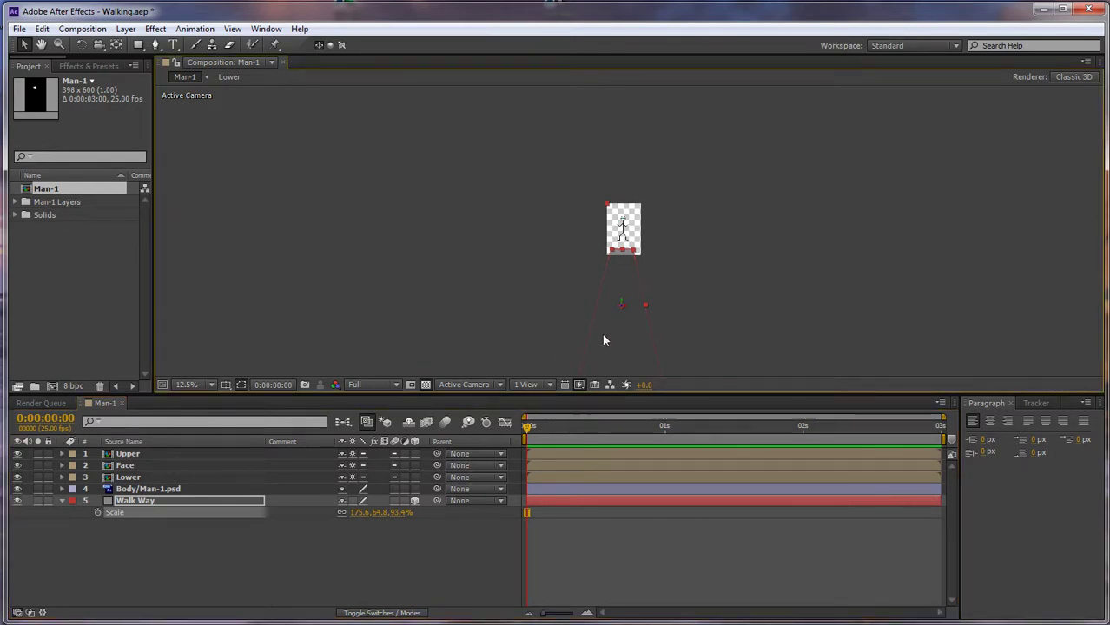
left_click_drag(622, 305, 626, 291)
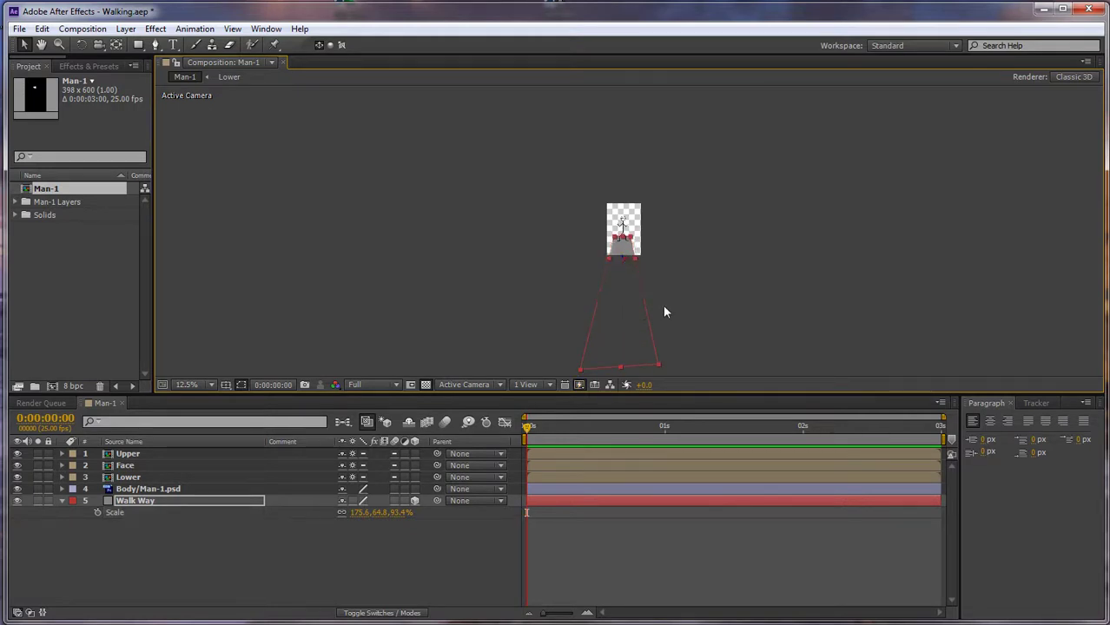
key("period")
key("period")
key("period")
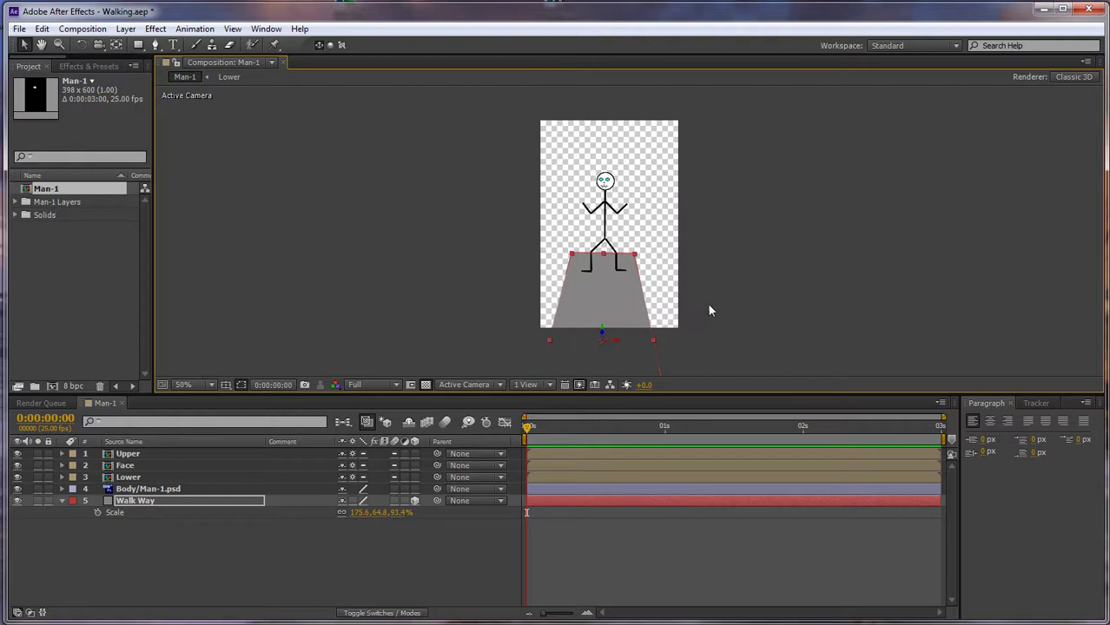
key("period")
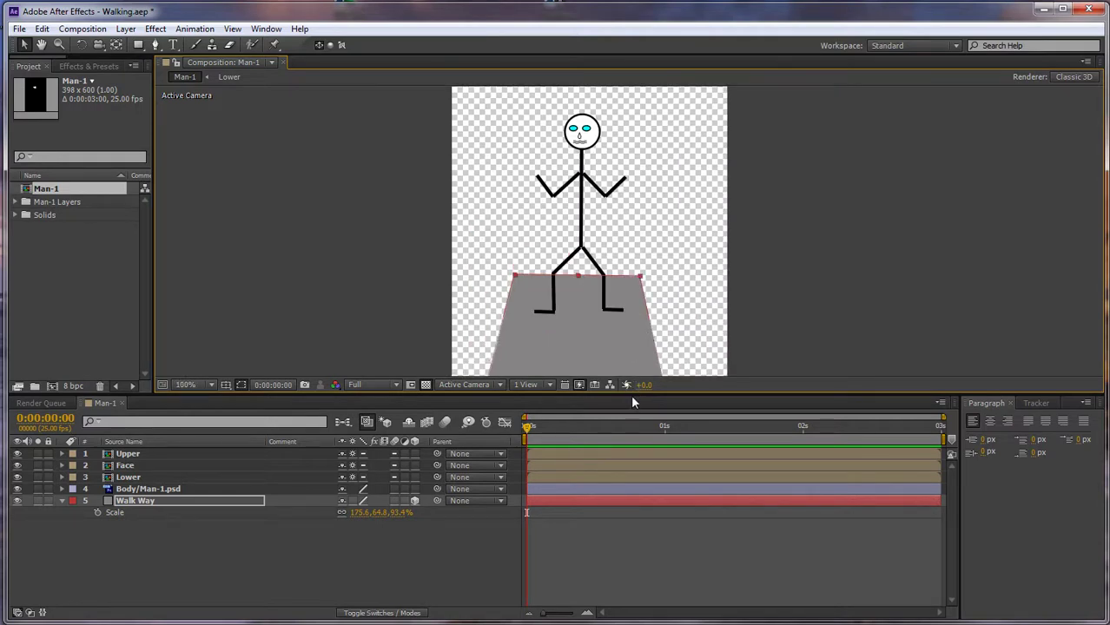
Step: Enlarge the Composition viewer and select the Puppet Pin tool
left_click_drag(630, 393, 629, 420)
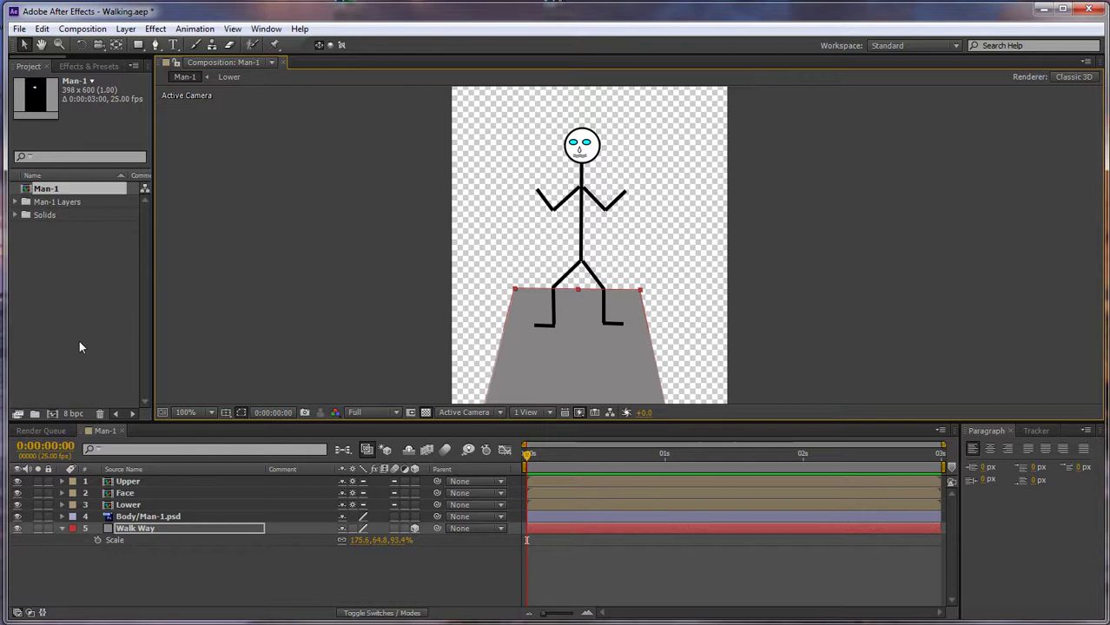
left_click(273, 44)
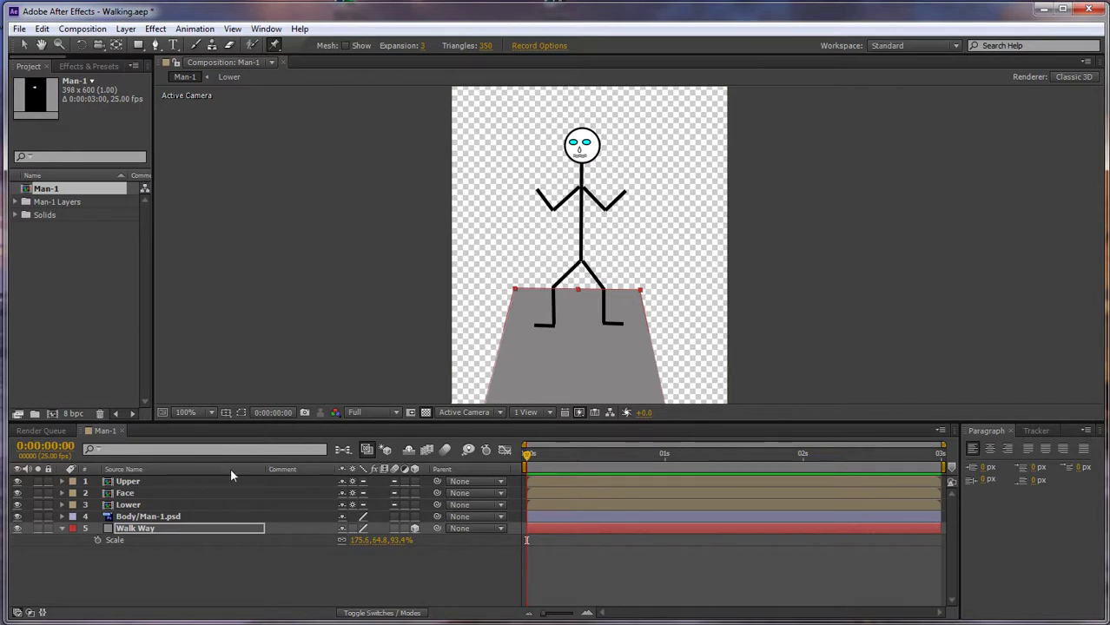
Step: Pin the Lower layer's legs at both feet, both knees, the hip and the right toe
left_click(130, 505)
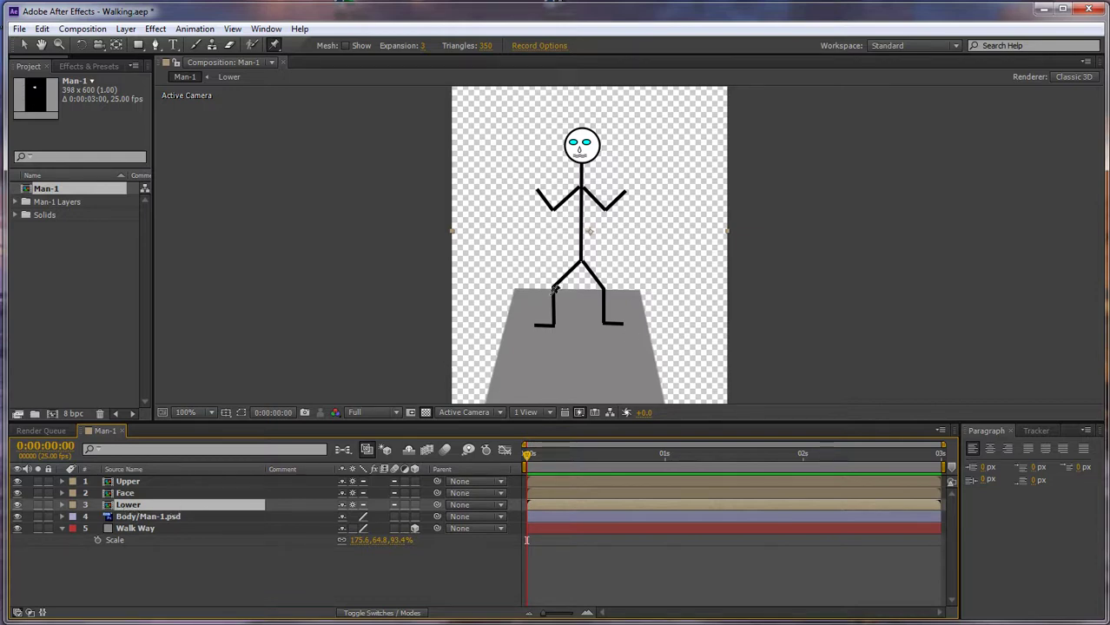
left_click(536, 324)
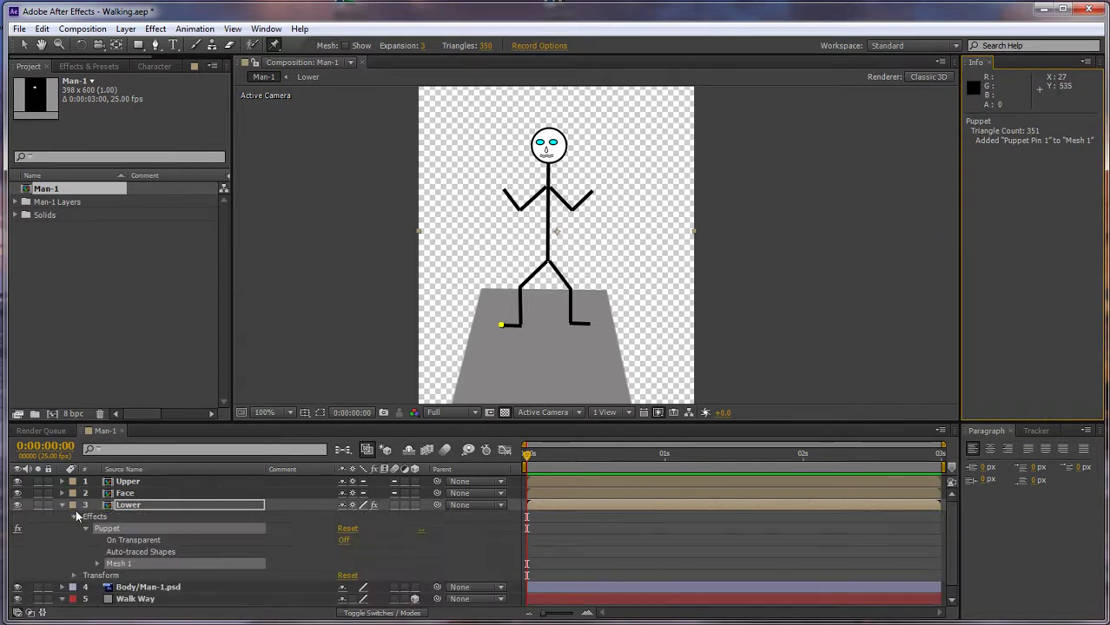
left_click(519, 325)
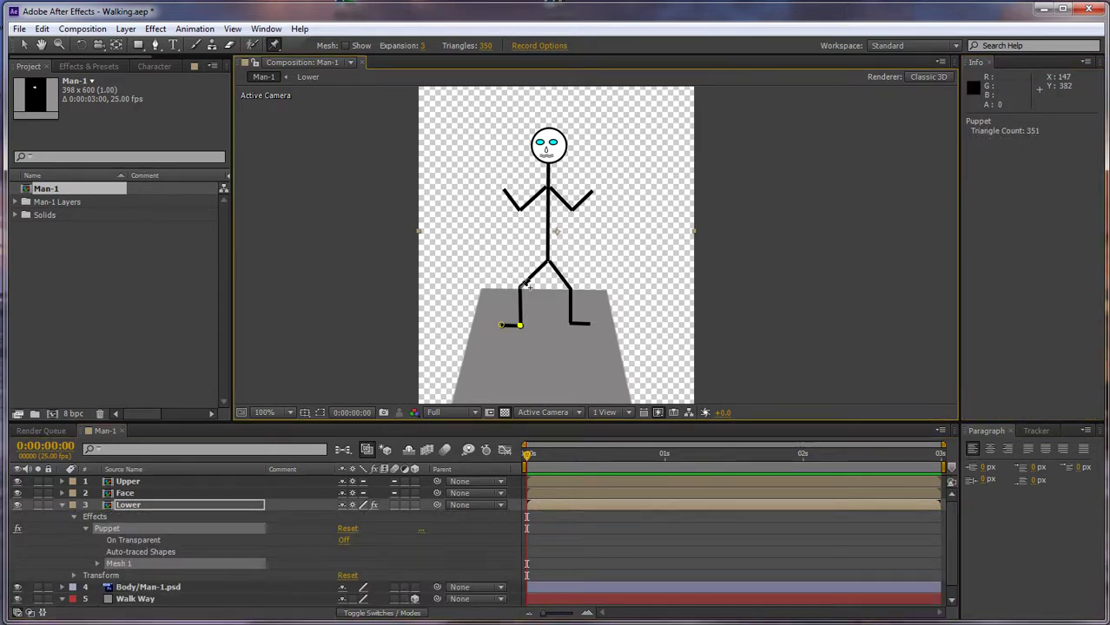
left_click(519, 288)
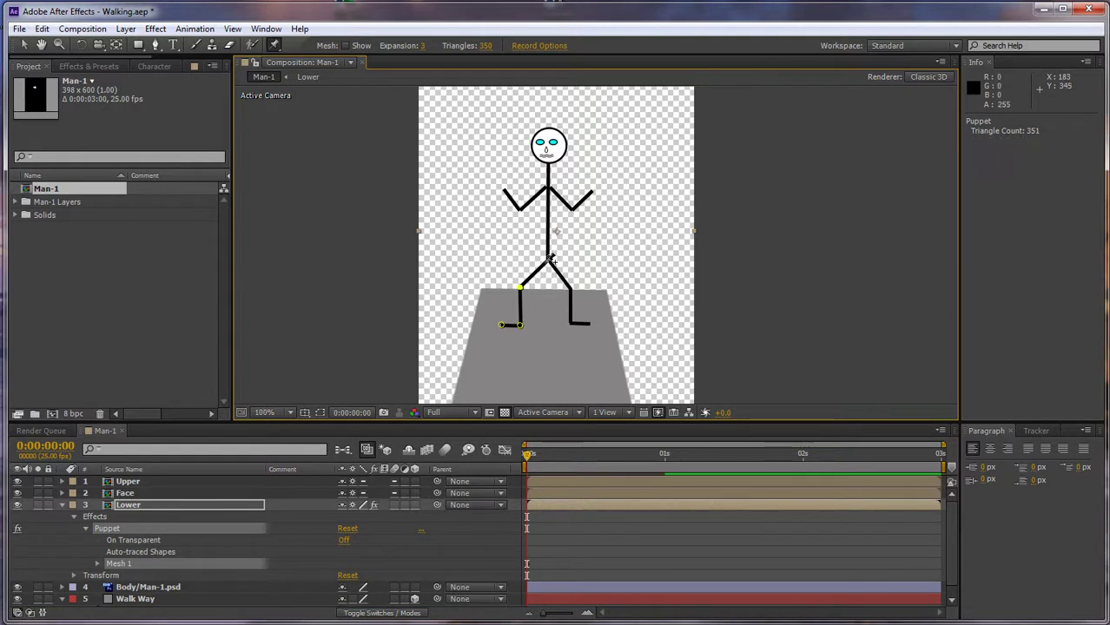
left_click(545, 261)
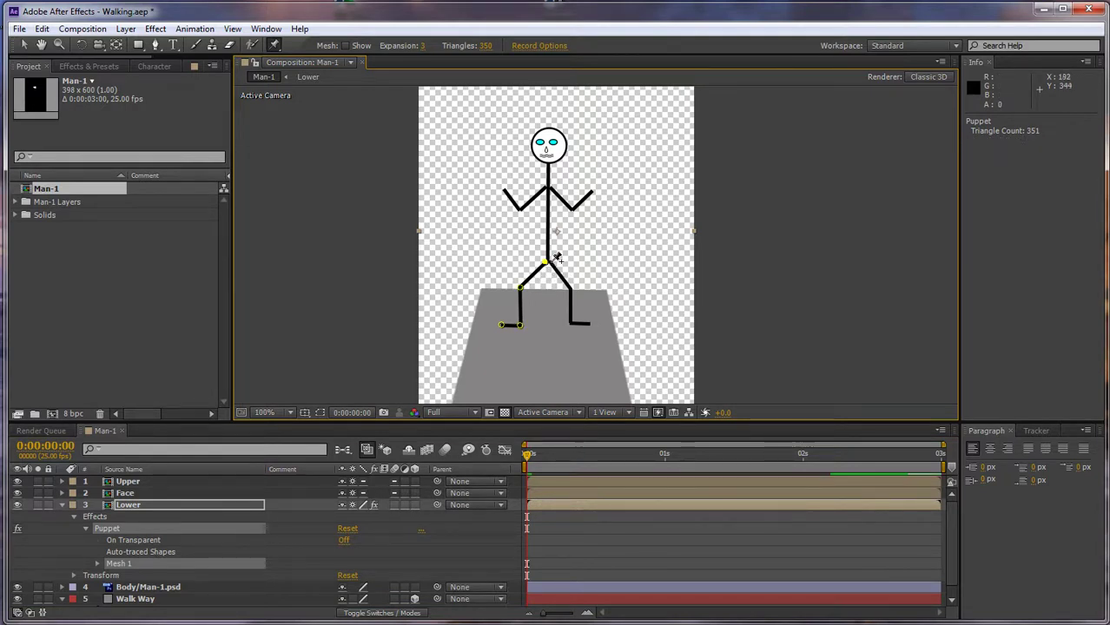
left_click(571, 288)
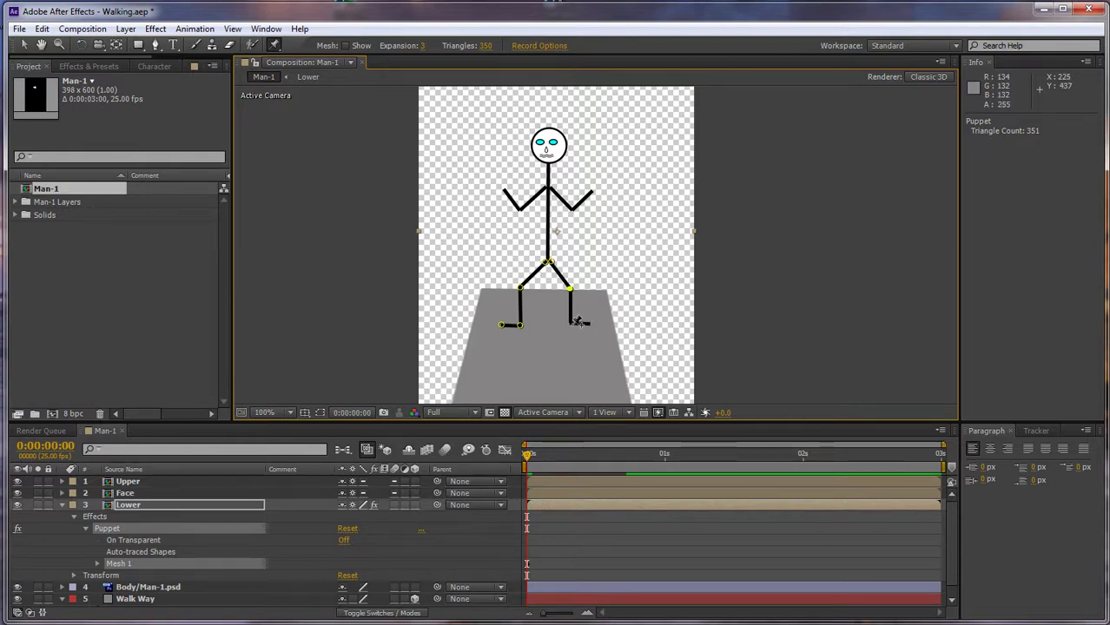
left_click(576, 321)
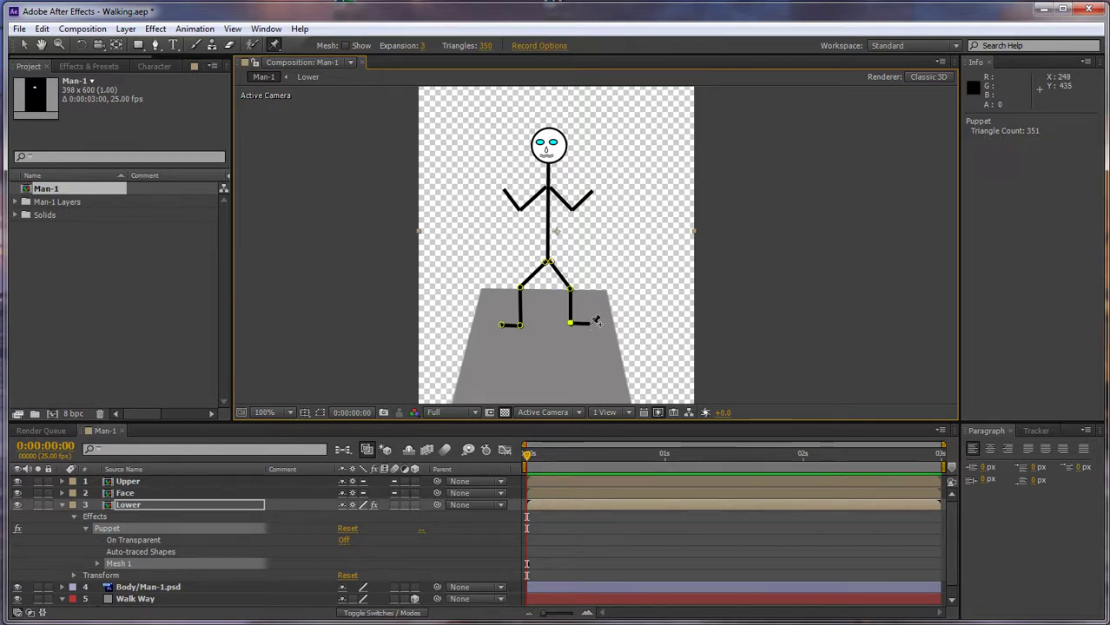
left_click(588, 324)
left_click(137, 506)
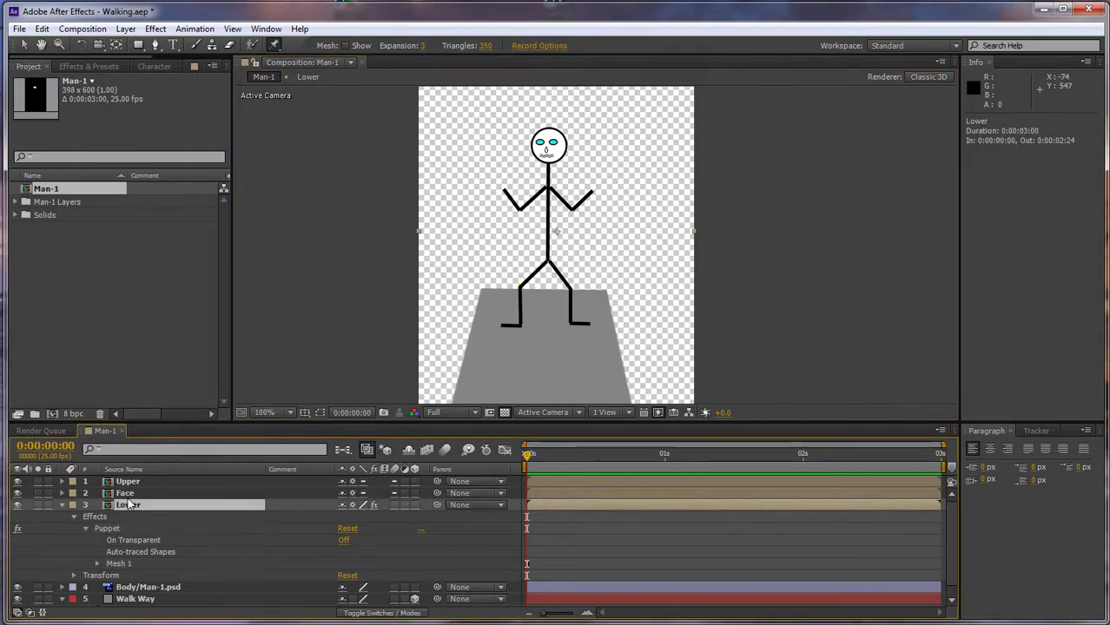
Step: Pin the Face layer at the chin and the top of the head
left_click(129, 494)
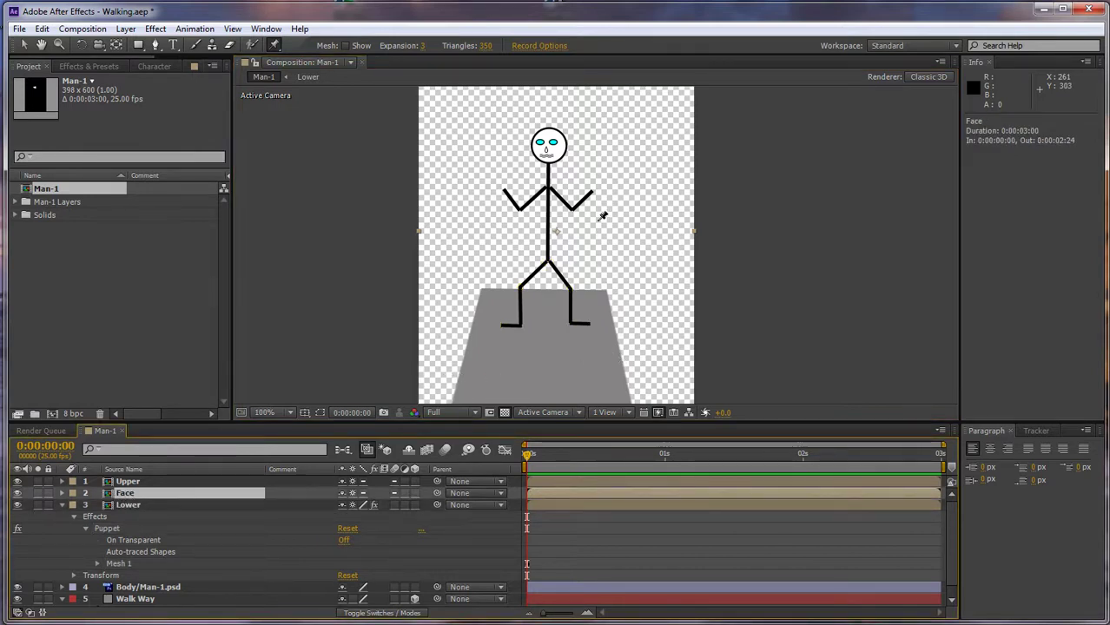
left_click(549, 160)
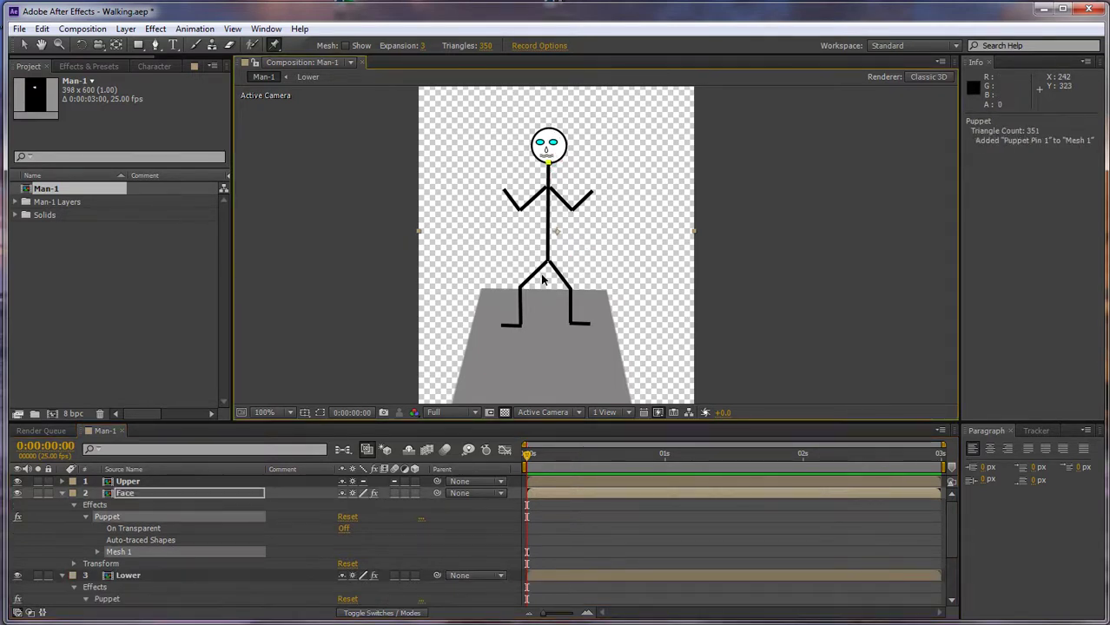
left_click(122, 555)
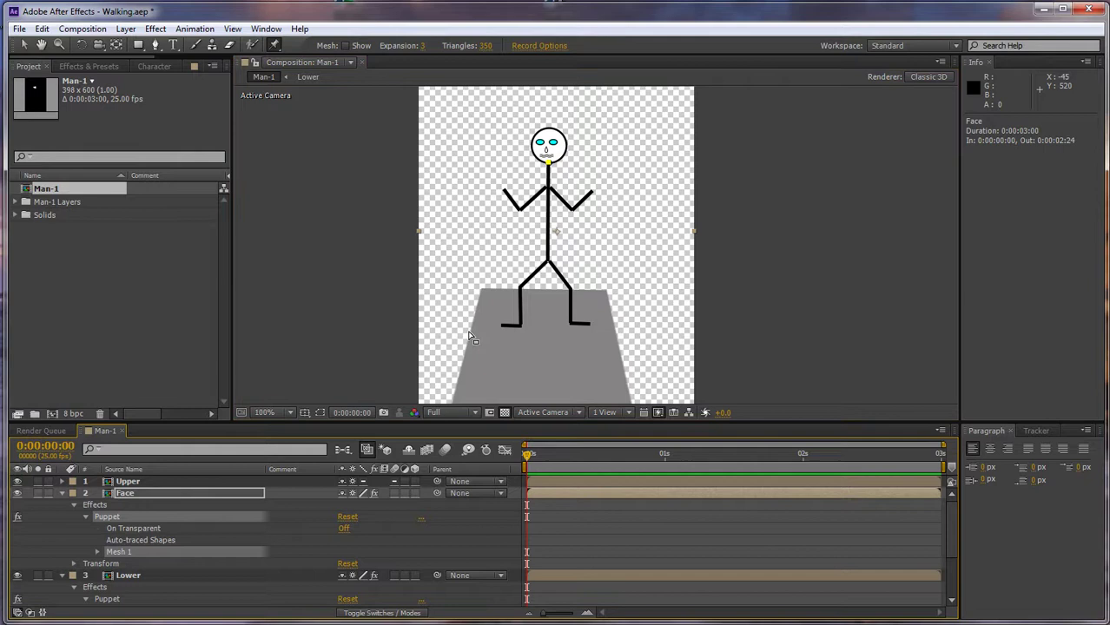
left_click(549, 127)
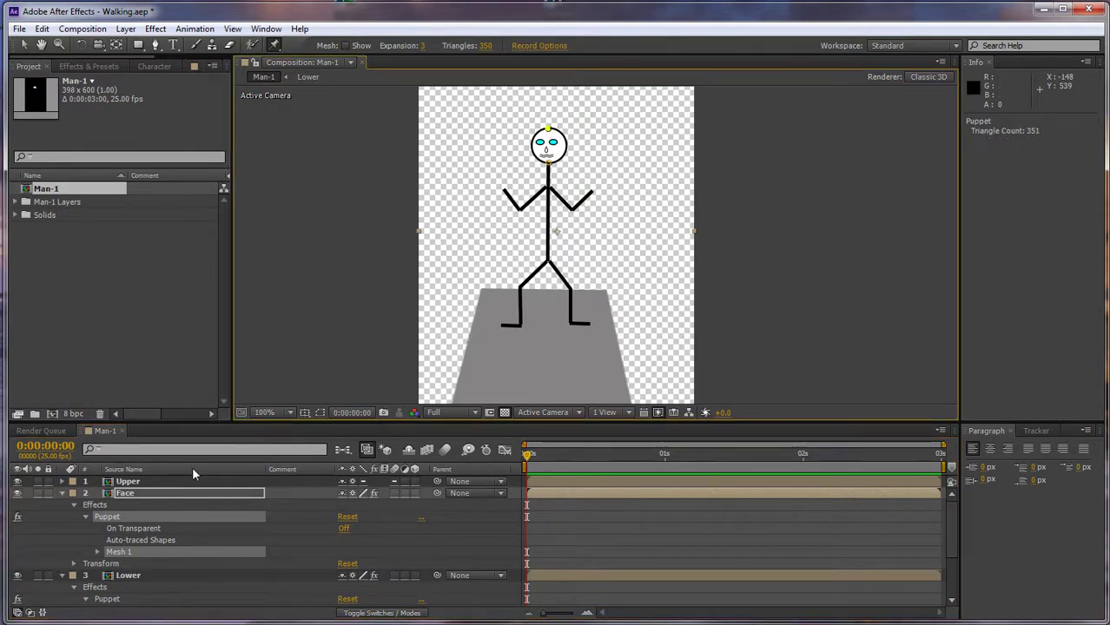
Step: Pin the Upper layer's arms at both hands, elbows and shoulders
left_click(133, 486)
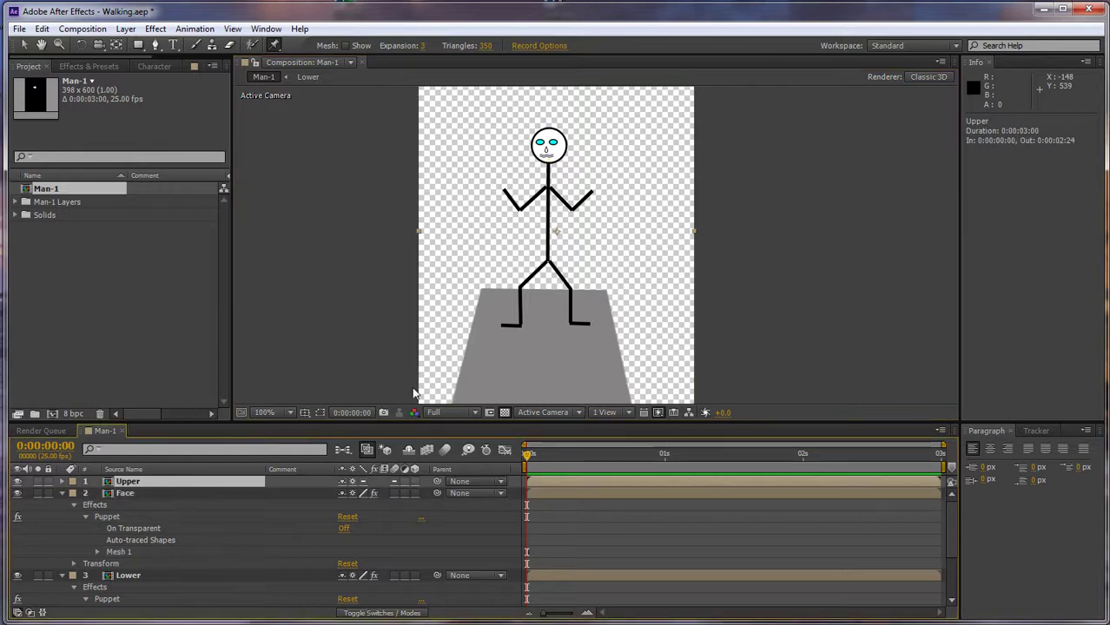
left_click(505, 188)
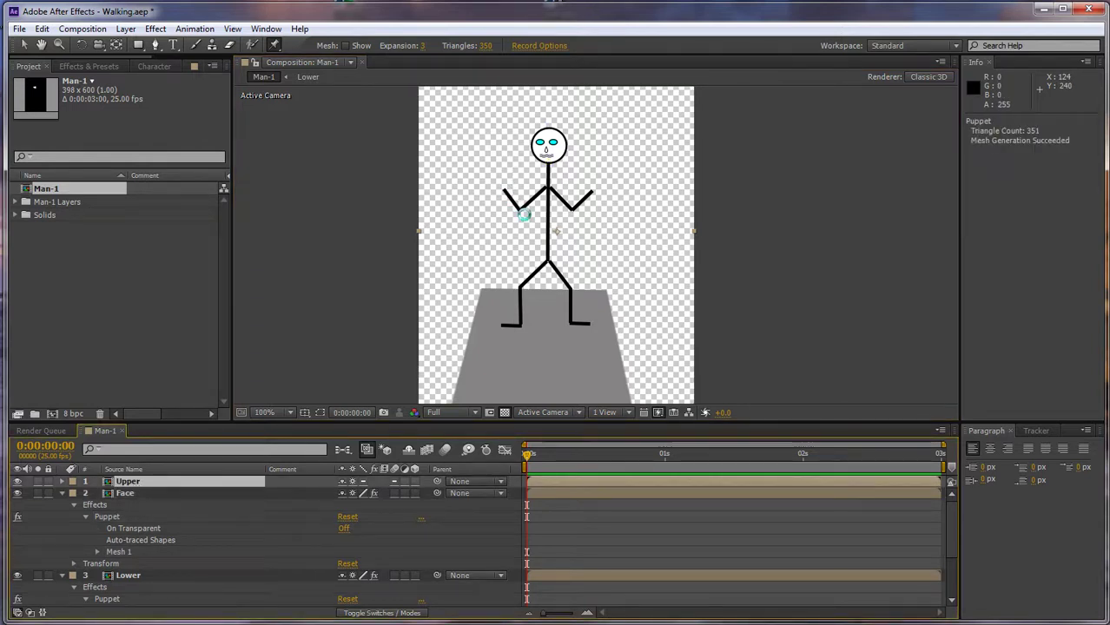
left_click(520, 210)
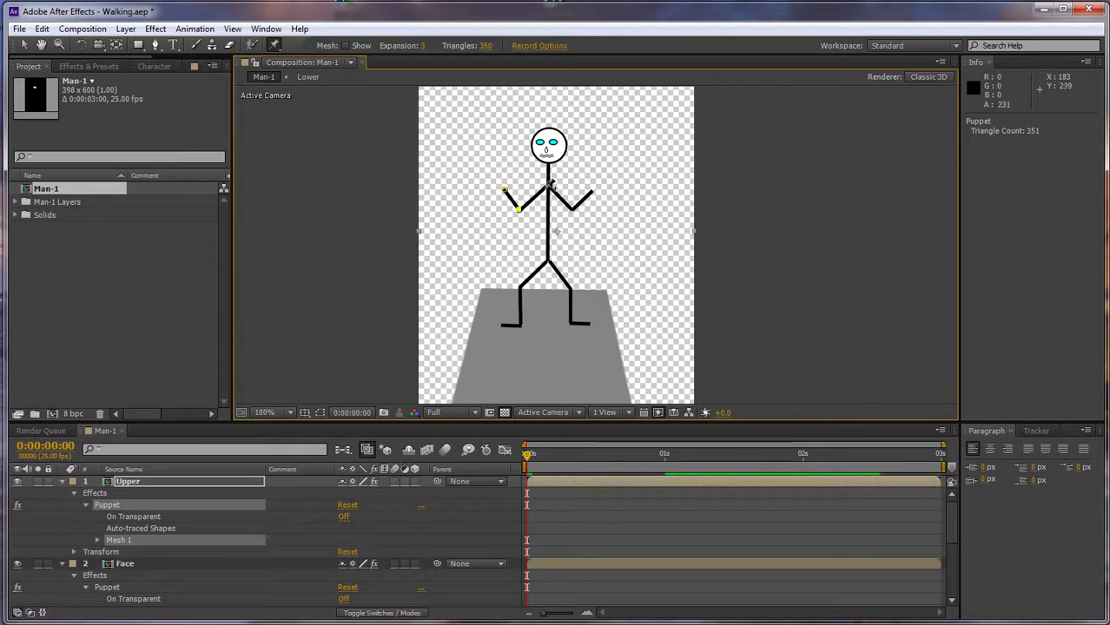
left_click(545, 186)
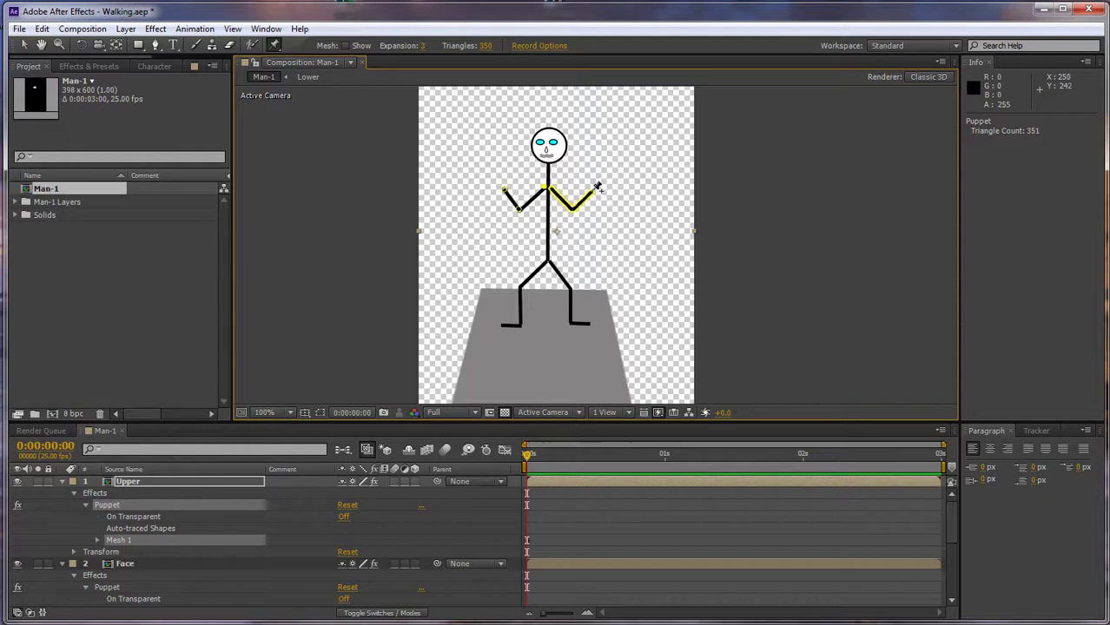
left_click(591, 190)
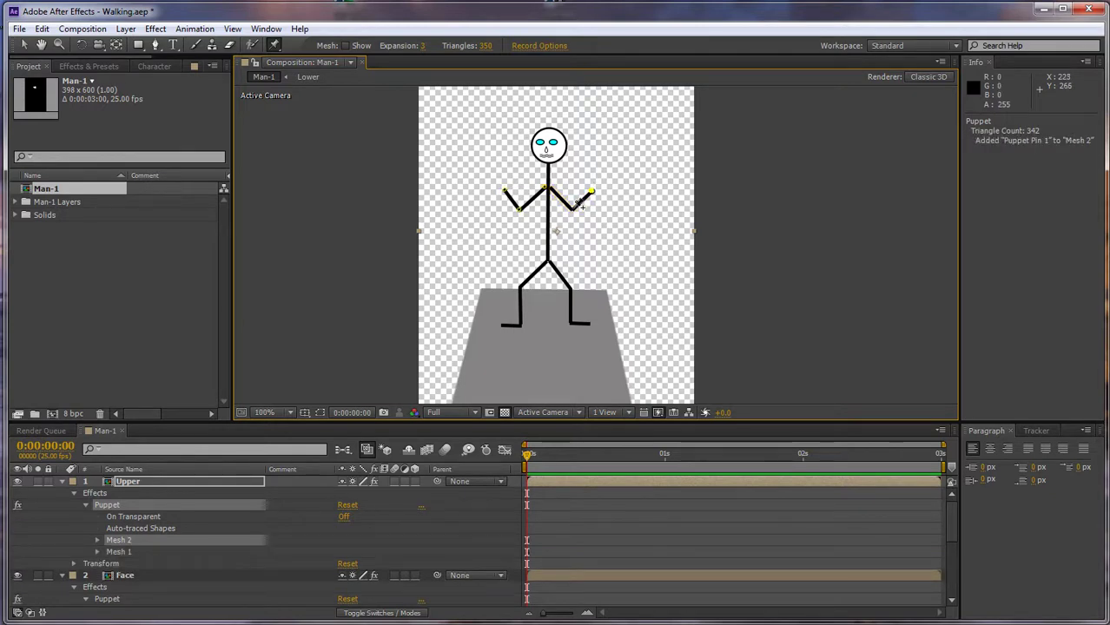
left_click(572, 207)
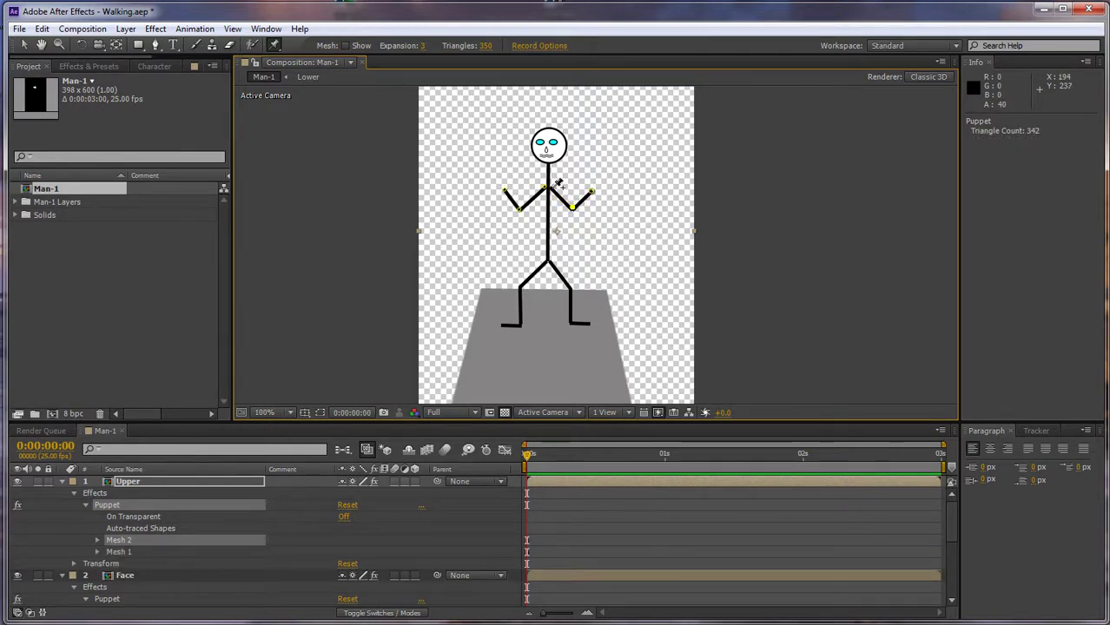
left_click(553, 187)
Step: Key Walk Way's Position at 0:00:00:00 with its Z depth set to -320.3
left_click(126, 484)
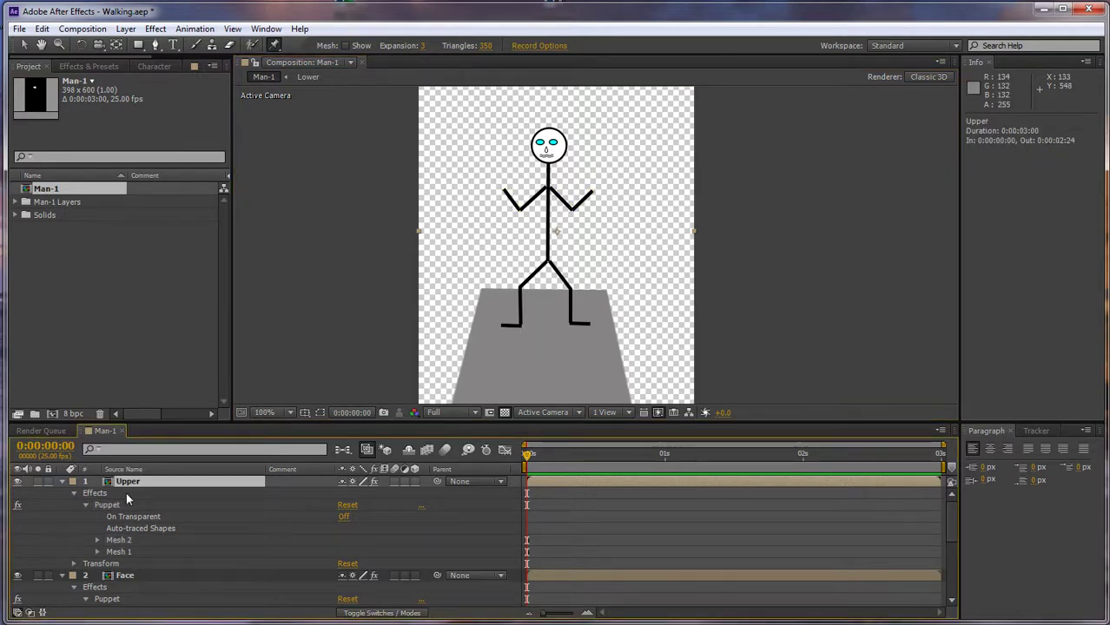
scroll(199, 502, "down", 5)
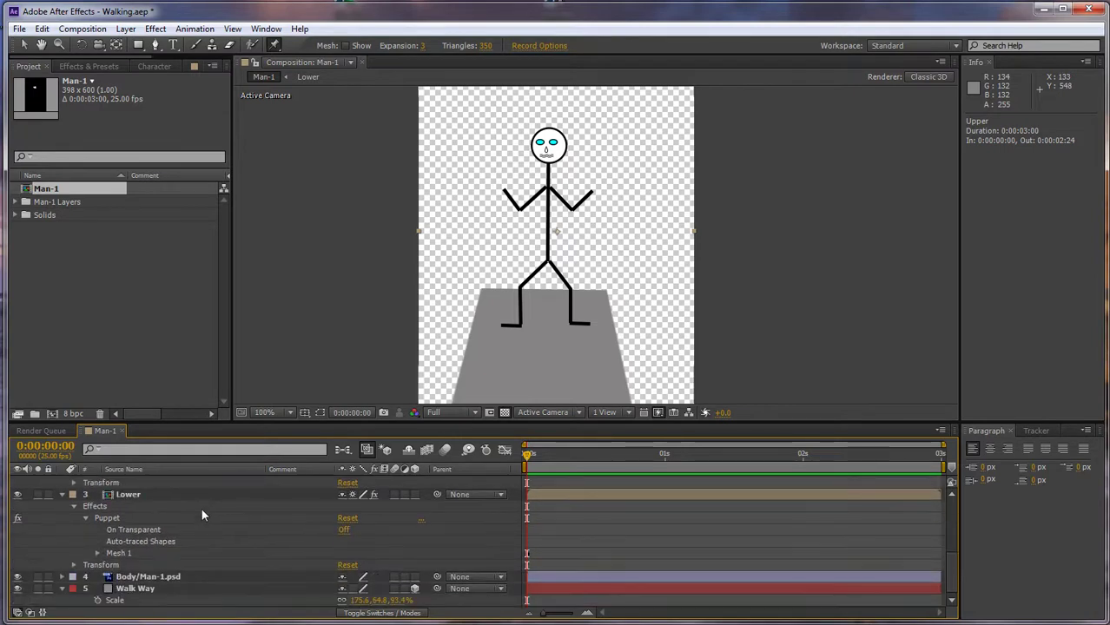
left_click(142, 589)
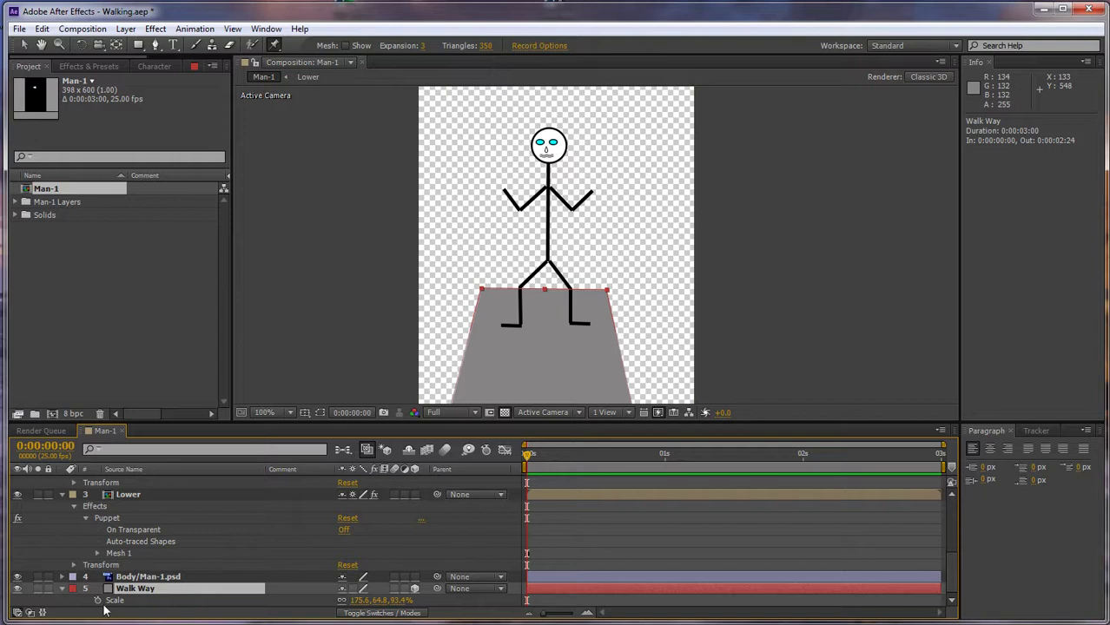
key("p")
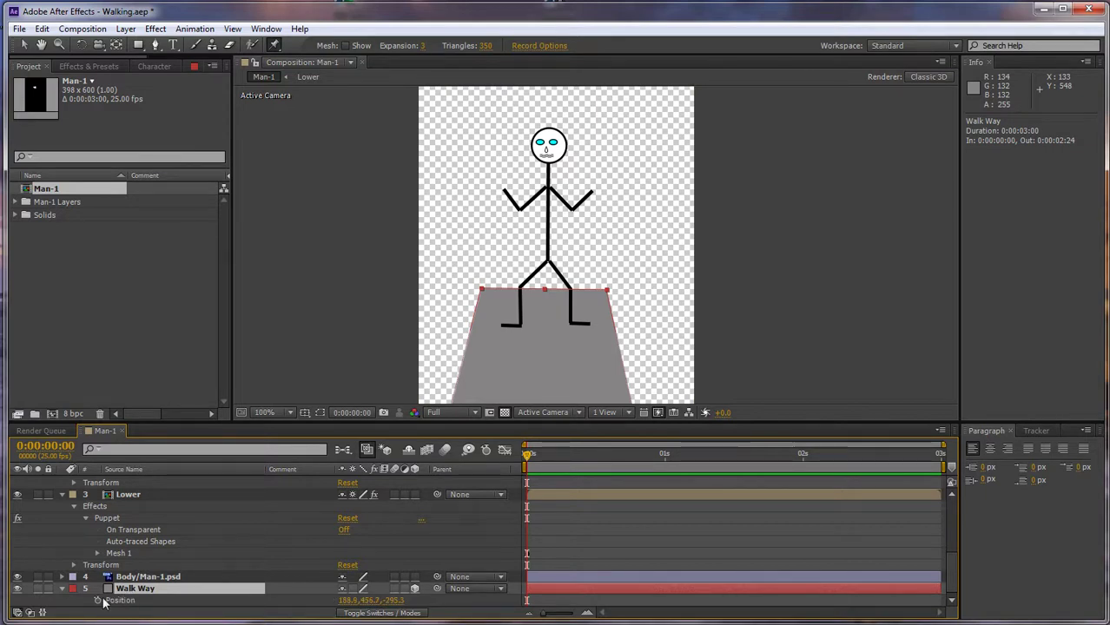
left_click(98, 600)
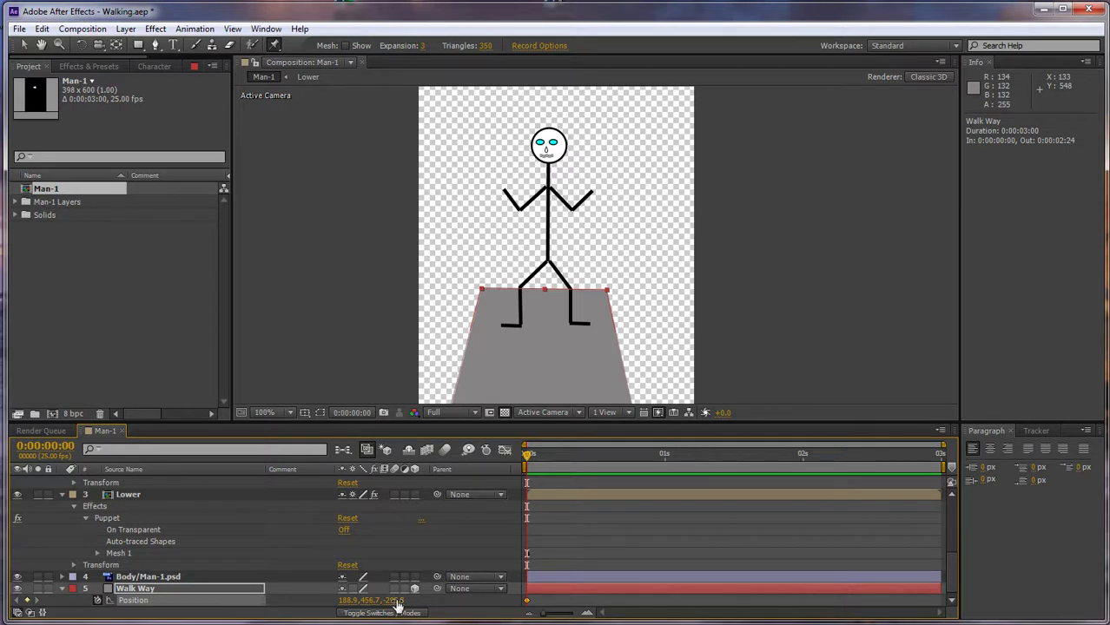
mouse_move(396, 604)
left_mouse_down()
mouse_move(473, 599)
mouse_move(380, 604)
left_mouse_up()
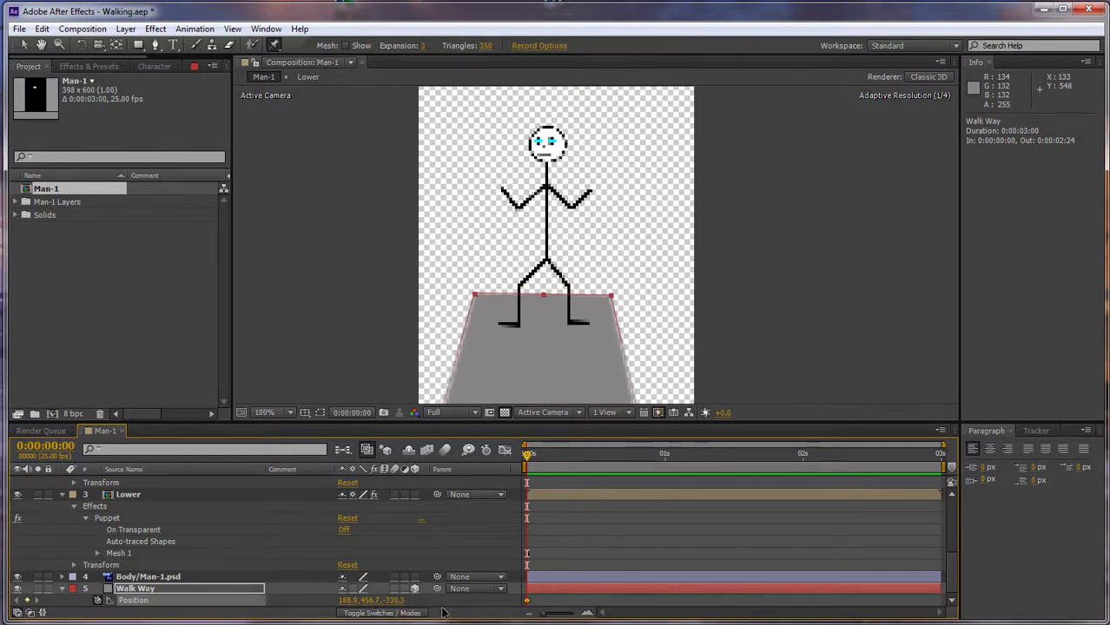
left_click(526, 600)
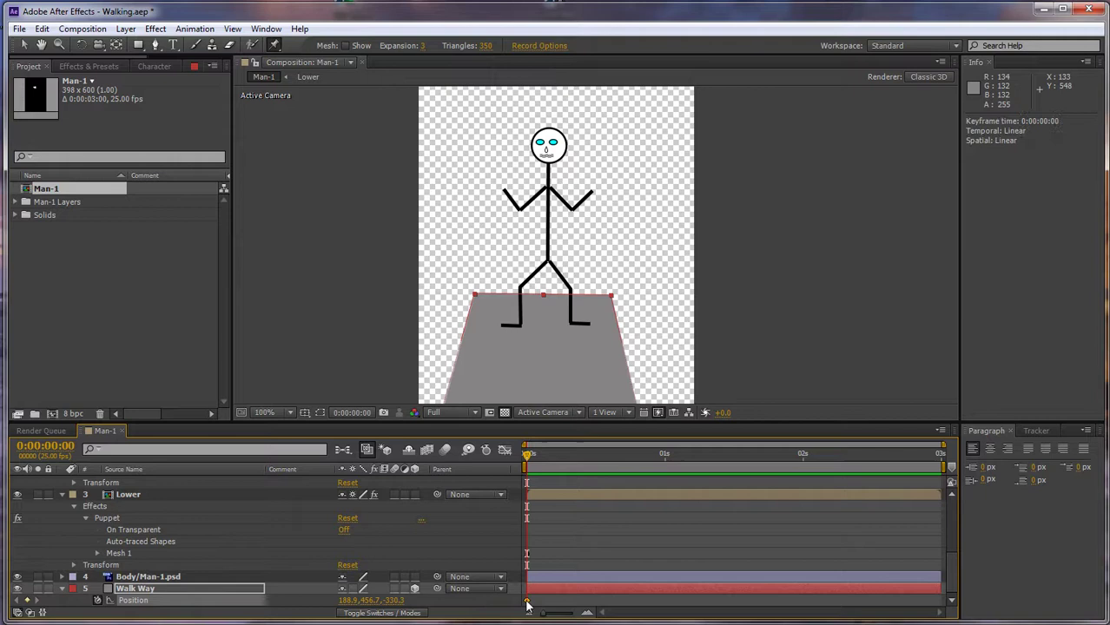
Step: On Lower's Mesh 1, raise the left foot and ankle pins, then adjust them again a frame later
left_click(126, 496)
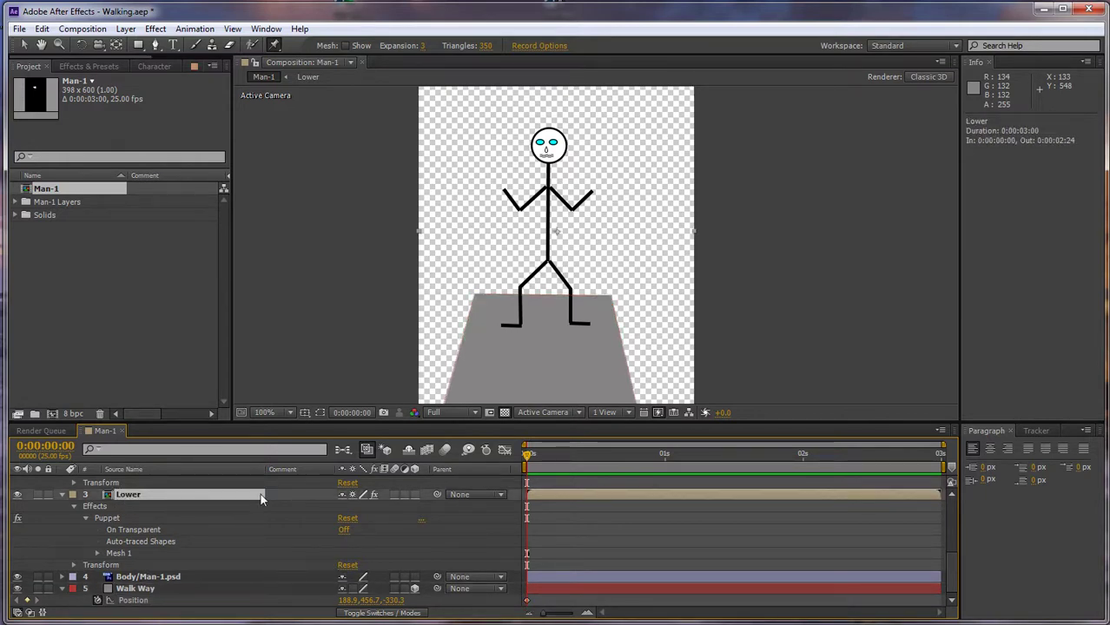
left_click(116, 553)
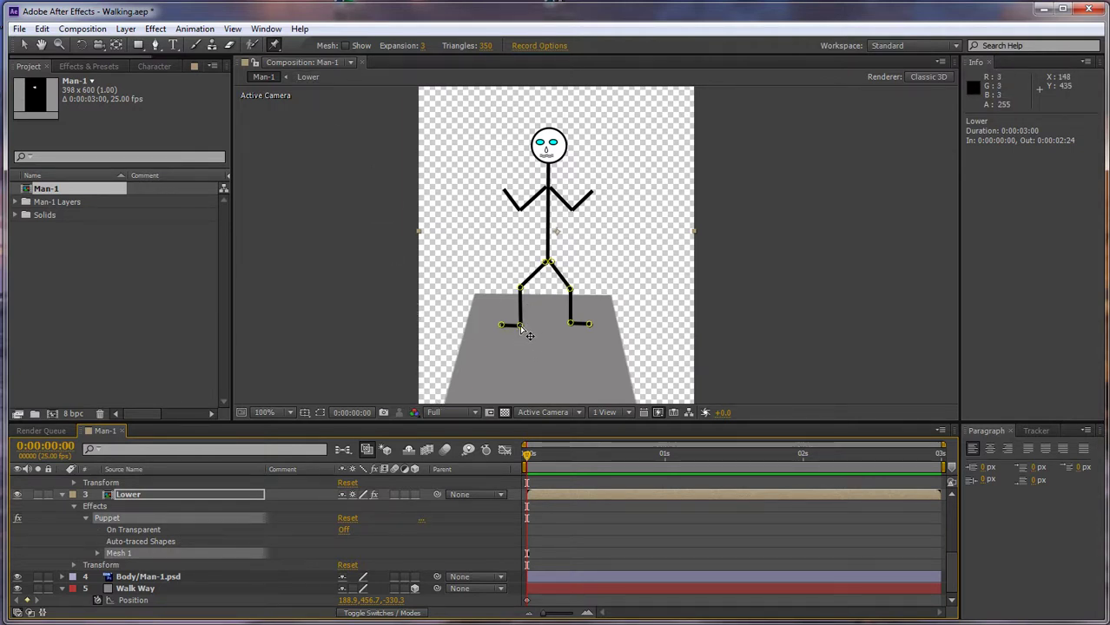
left_click_drag(521, 327, 521, 282)
left_click_drag(518, 320, 500, 317)
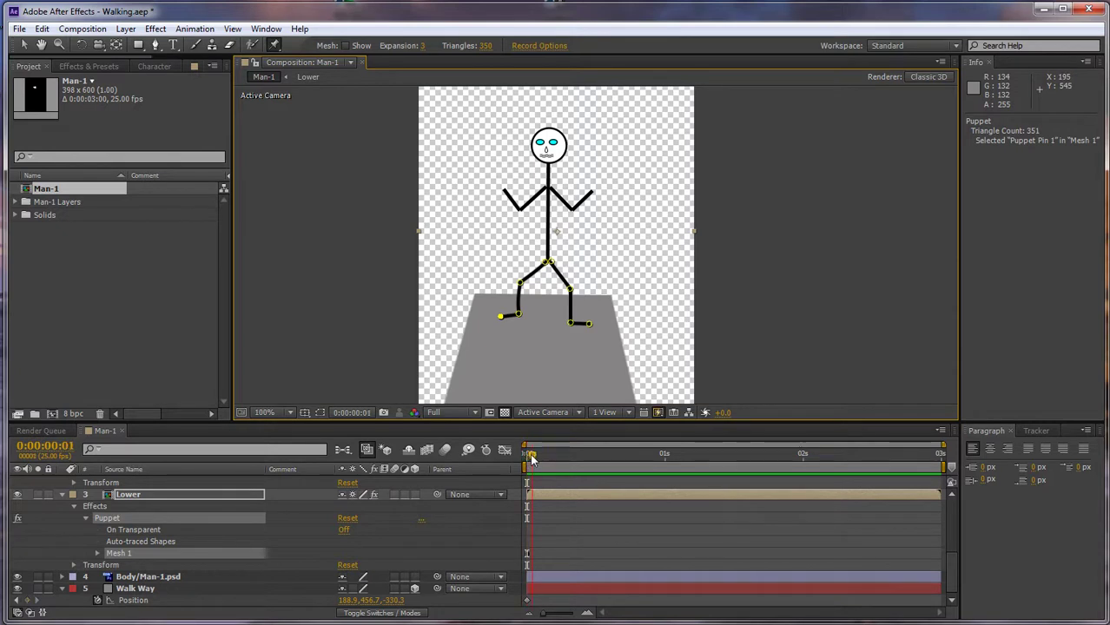
left_click(530, 456)
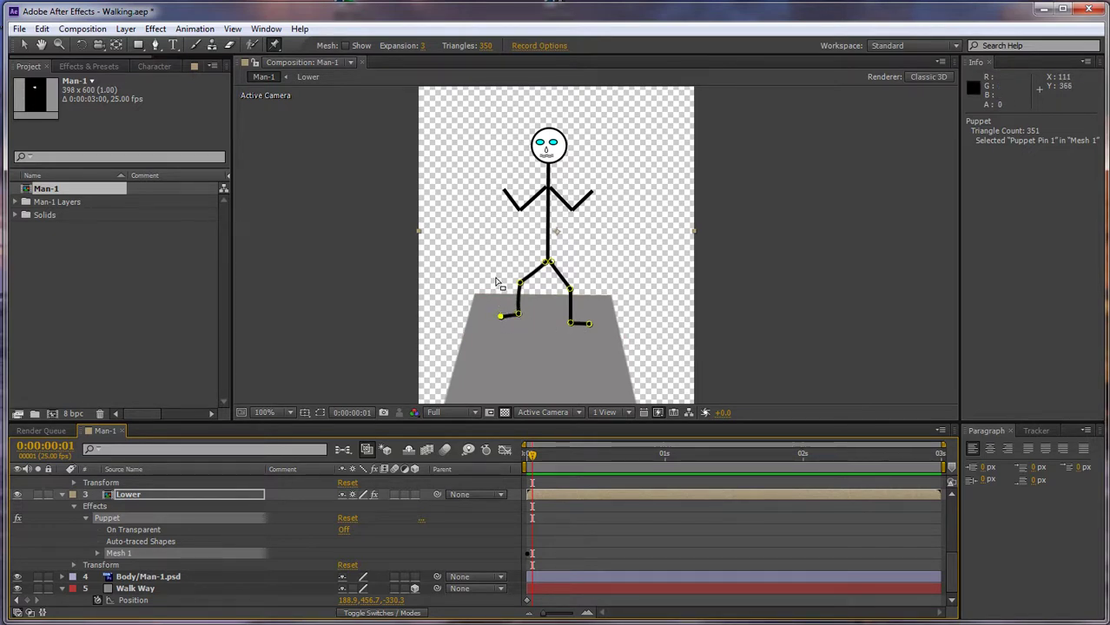
left_click_drag(493, 287, 508, 312)
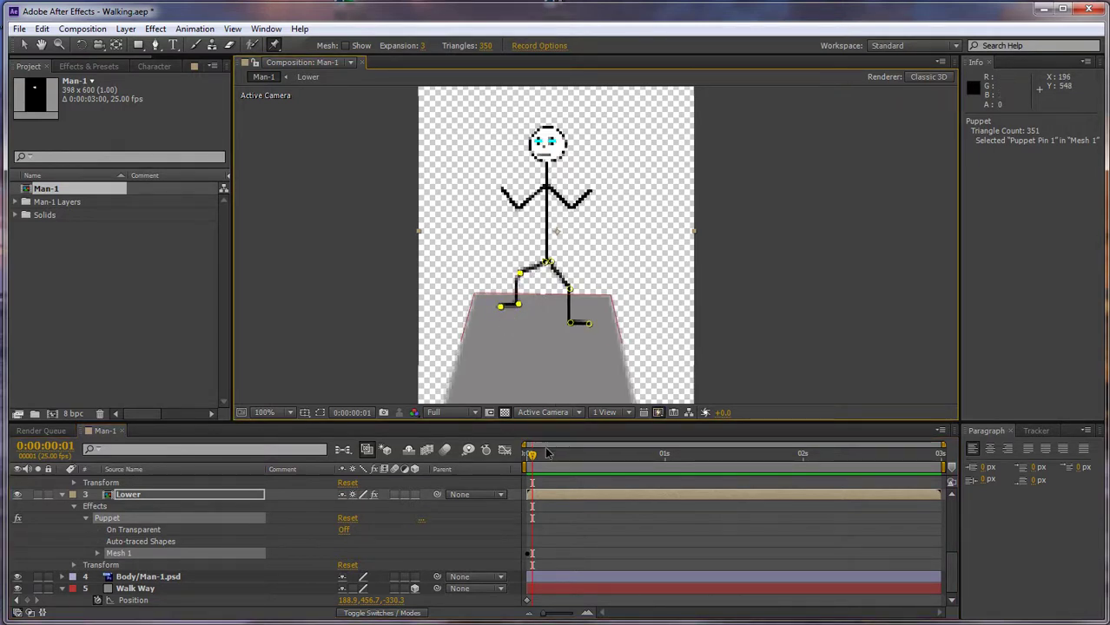
left_click_drag(534, 460, 537, 460)
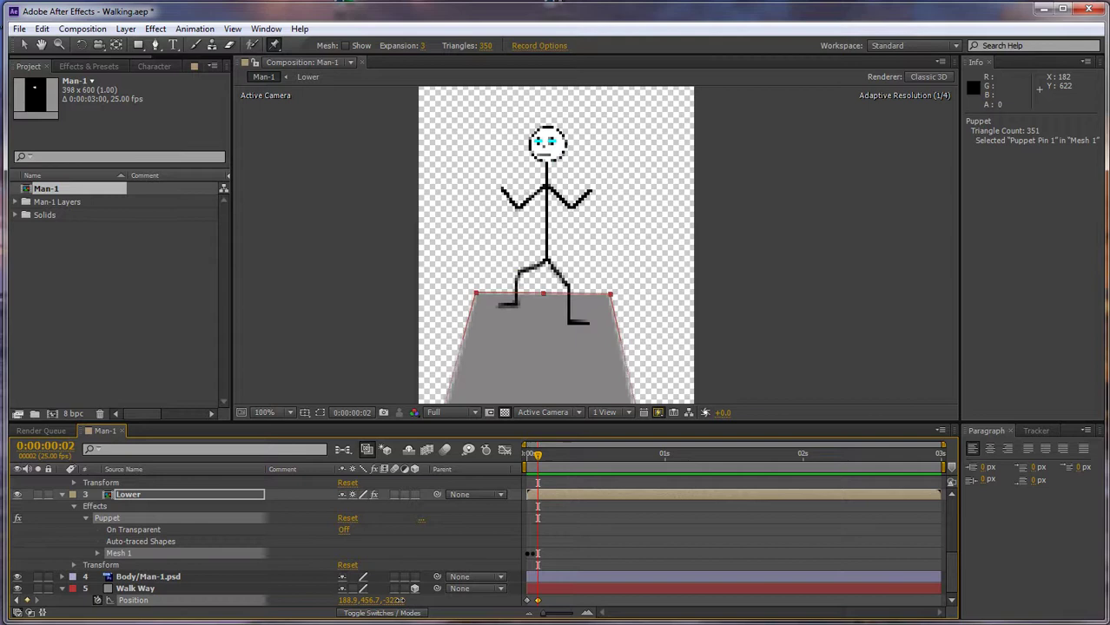
Step: Adjust the walkway's depth and fine-tune the right foot pins, undoing stray moves
left_click_drag(399, 600, 598, 330)
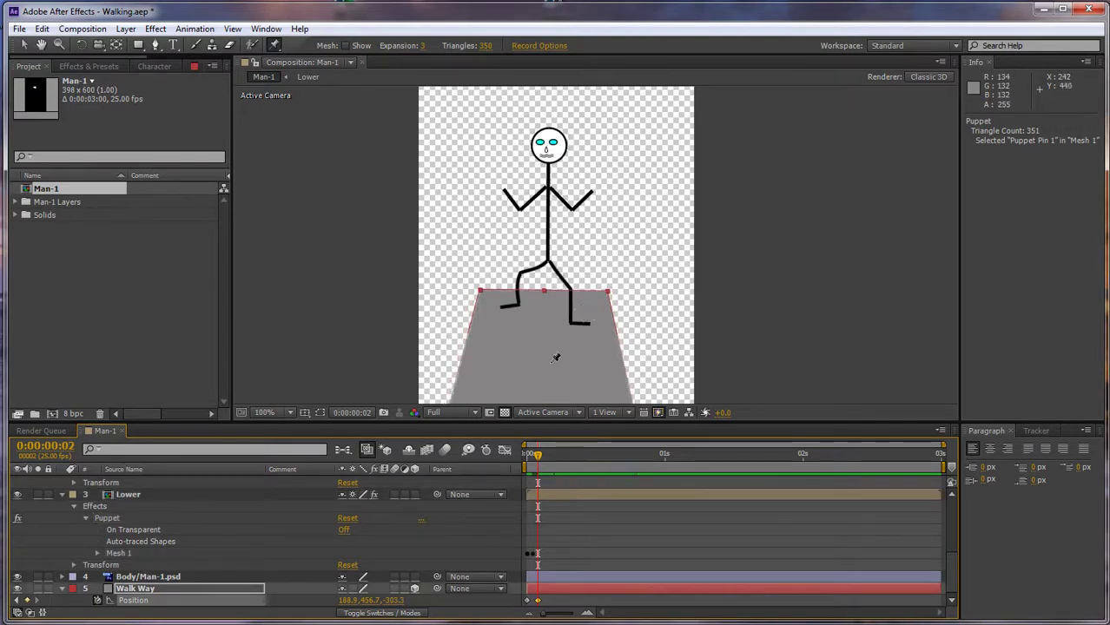
left_click(119, 553)
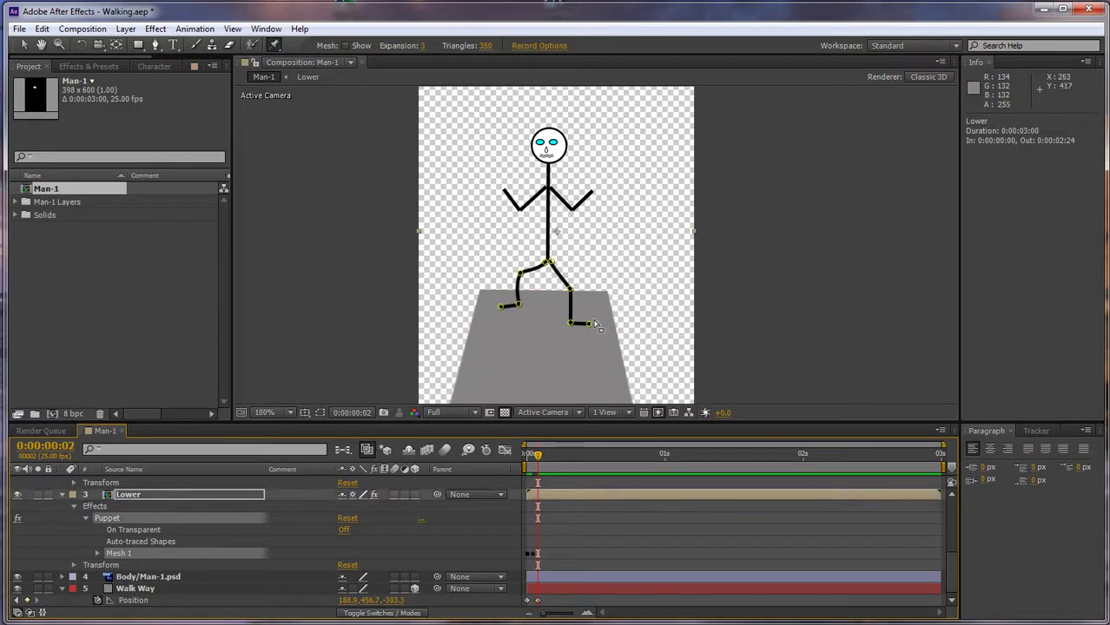
left_click(589, 321)
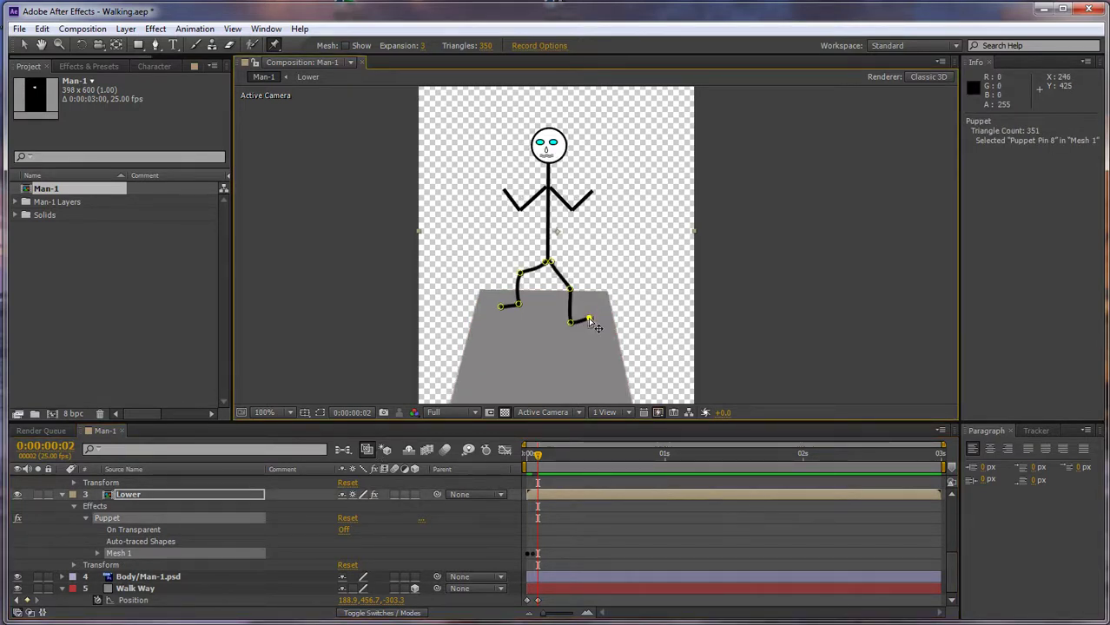
key("ctrl+z")
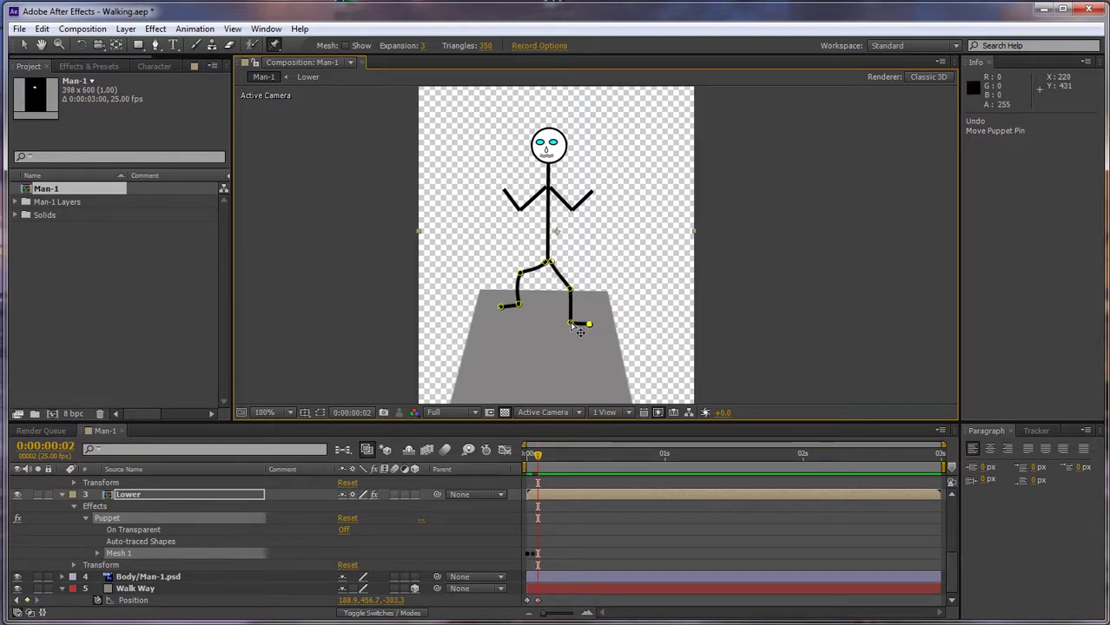
mouse_move(570, 324)
left_mouse_down()
mouse_move(573, 305)
mouse_move(570, 320)
left_mouse_up()
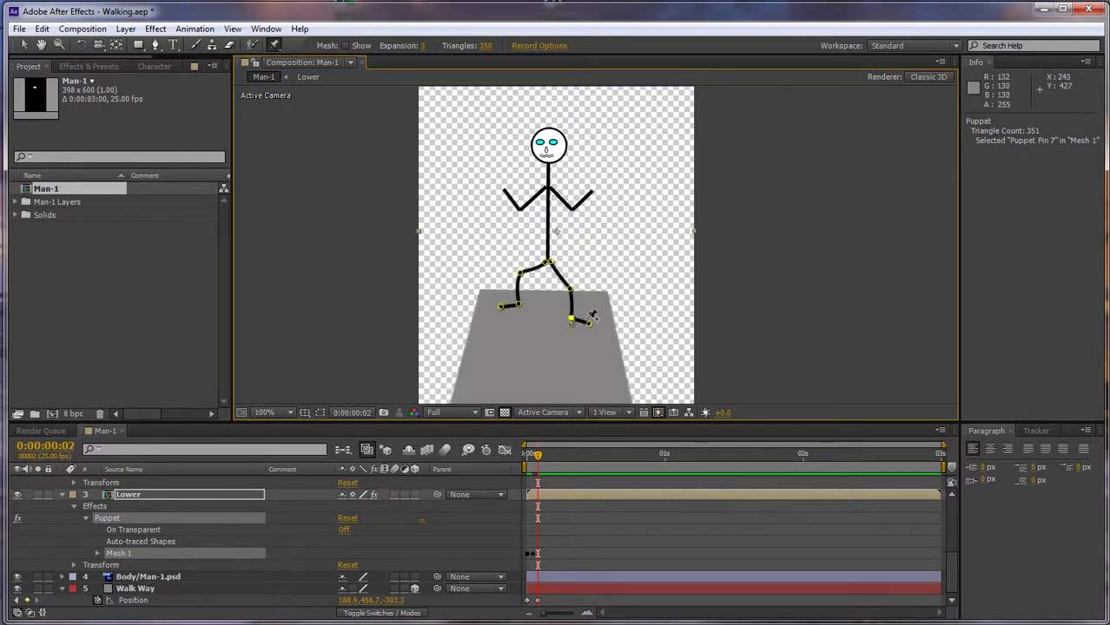
key("ctrl+z")
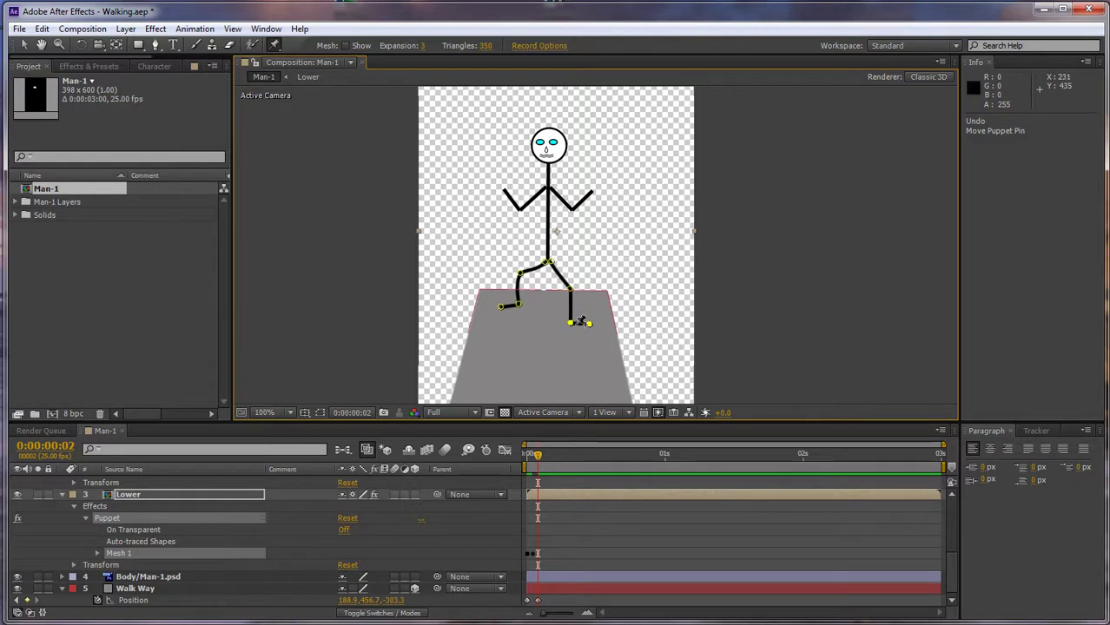
left_click_drag(579, 330, 577, 323)
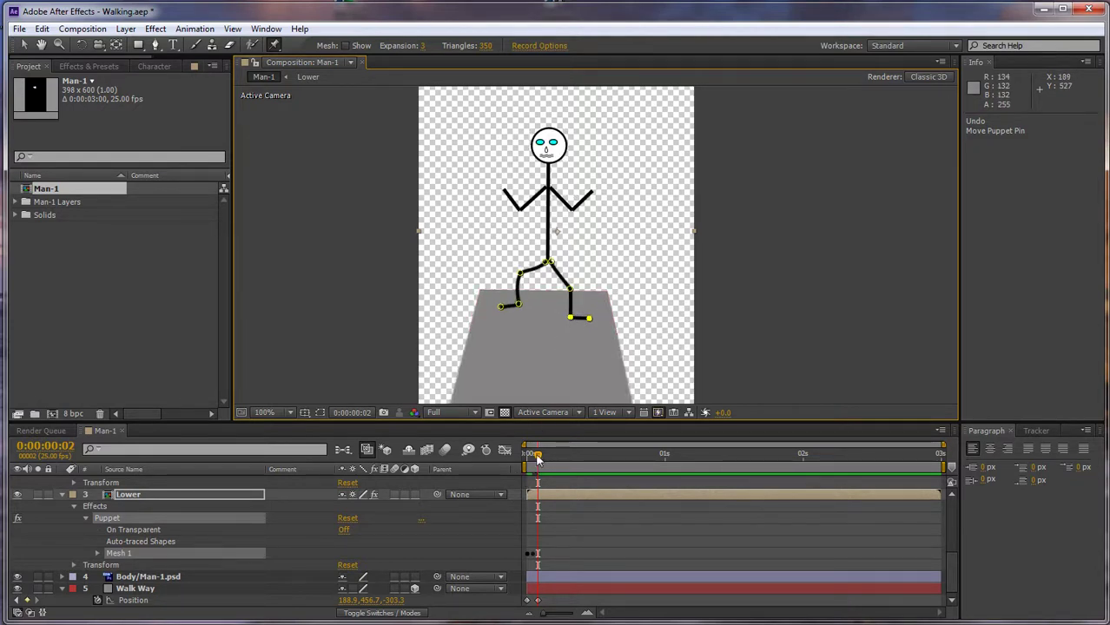
Step: At frame 3, move the left leg's knee and foot pins to set the foot flat
mouse_move(537, 459)
left_mouse_down()
mouse_move(527, 455)
mouse_move(543, 457)
left_mouse_up()
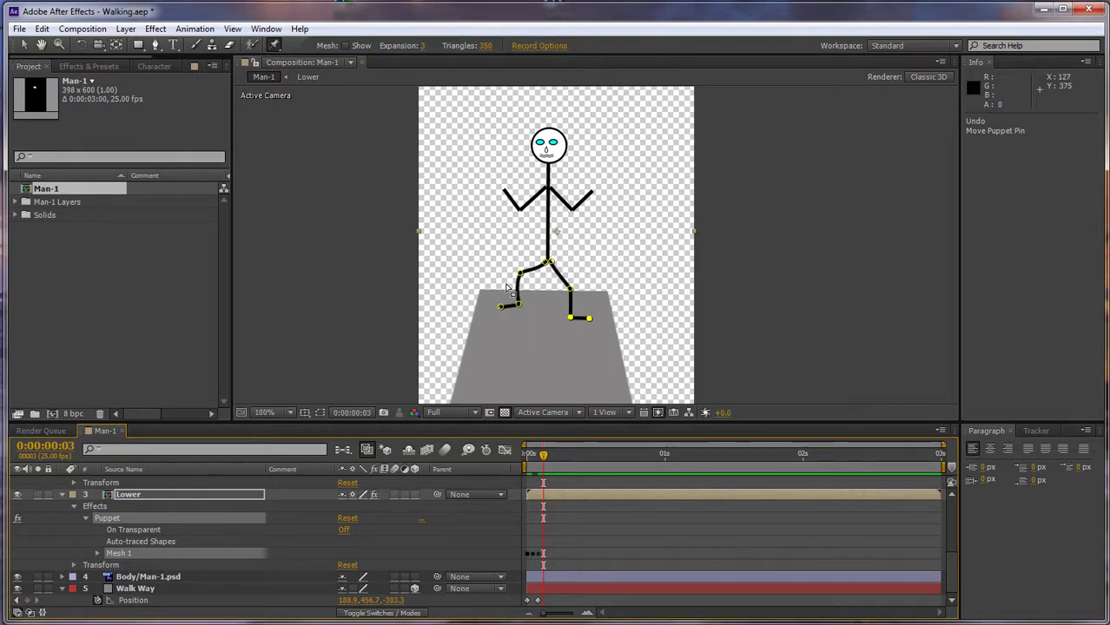
left_click_drag(488, 271, 526, 326)
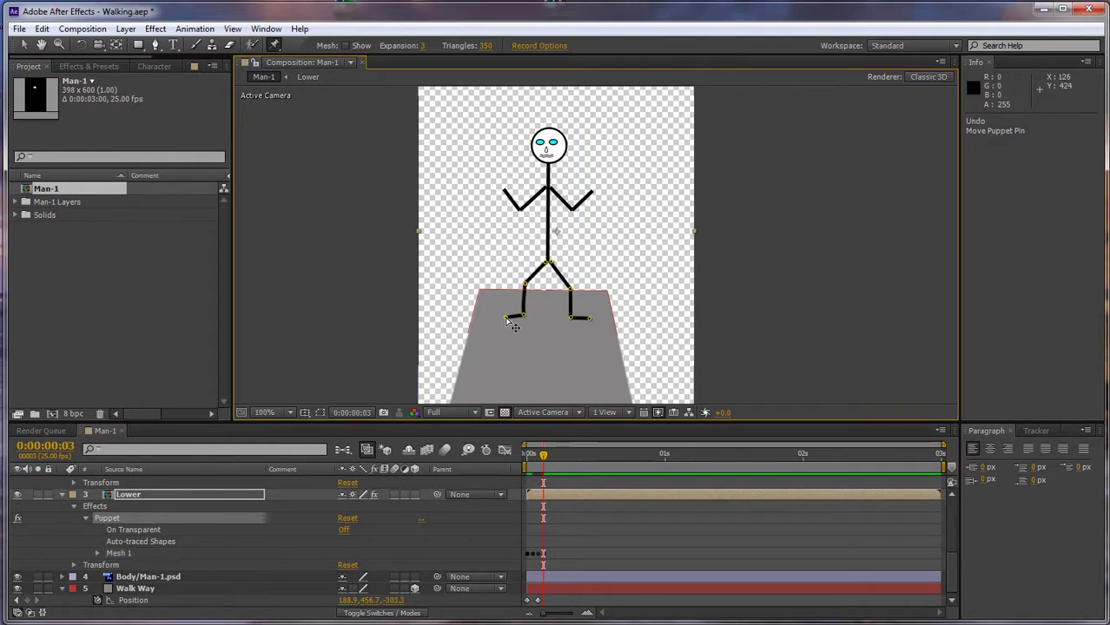
left_click_drag(504, 318, 512, 326)
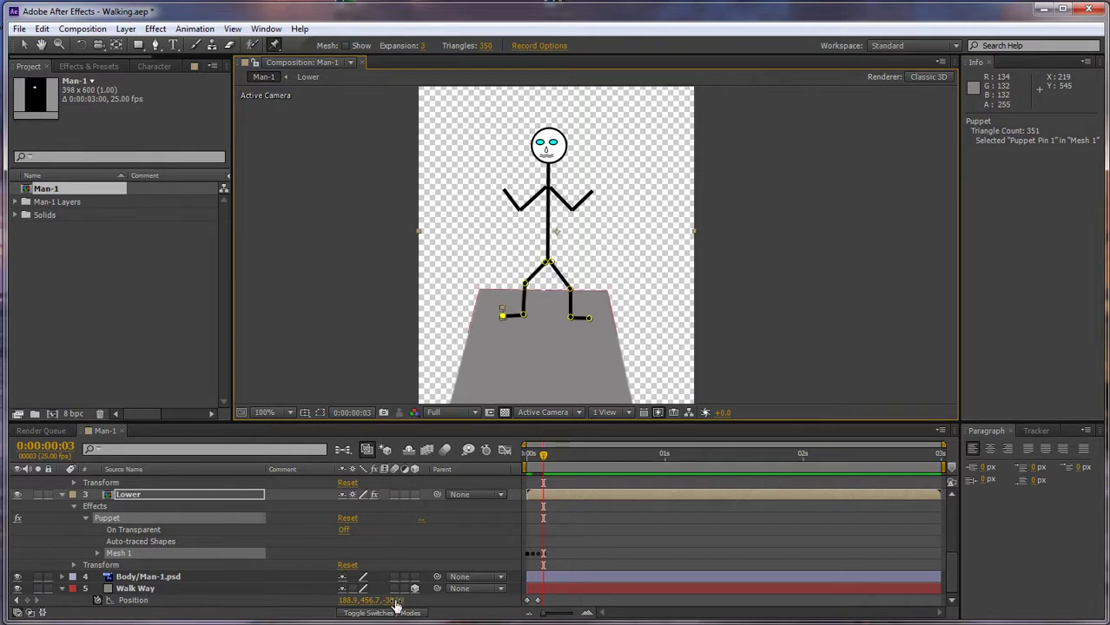
Step: With Walk Way selected at frame 0, set the work area end to 0:00:00:13 and preview
left_click(542, 600)
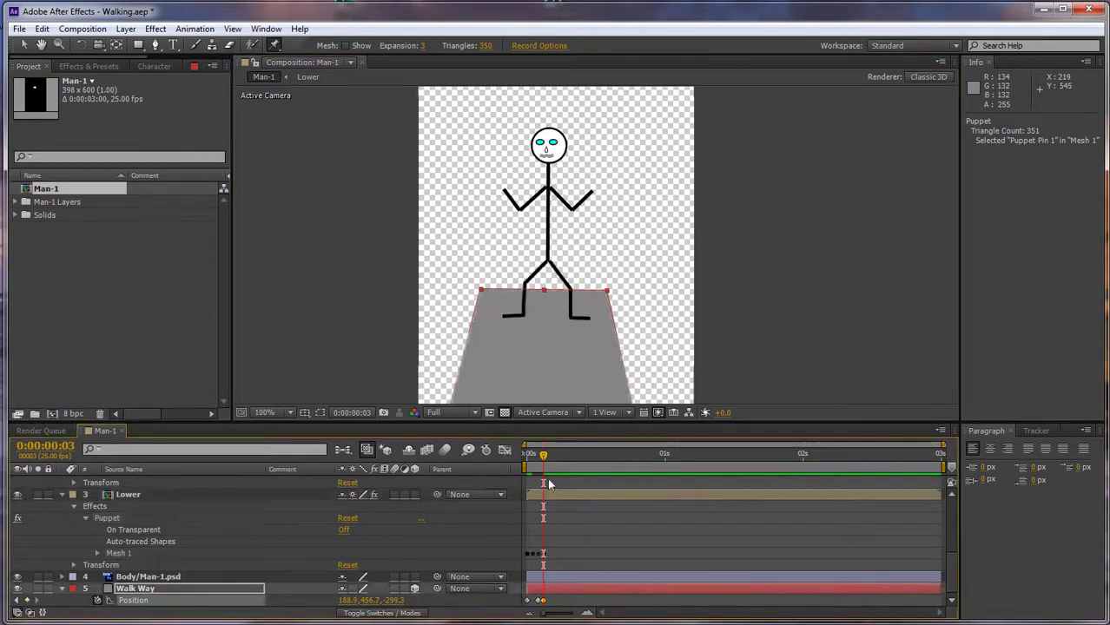
mouse_move(533, 459)
left_mouse_down()
mouse_move(523, 461)
mouse_move(545, 465)
mouse_move(525, 465)
left_mouse_up()
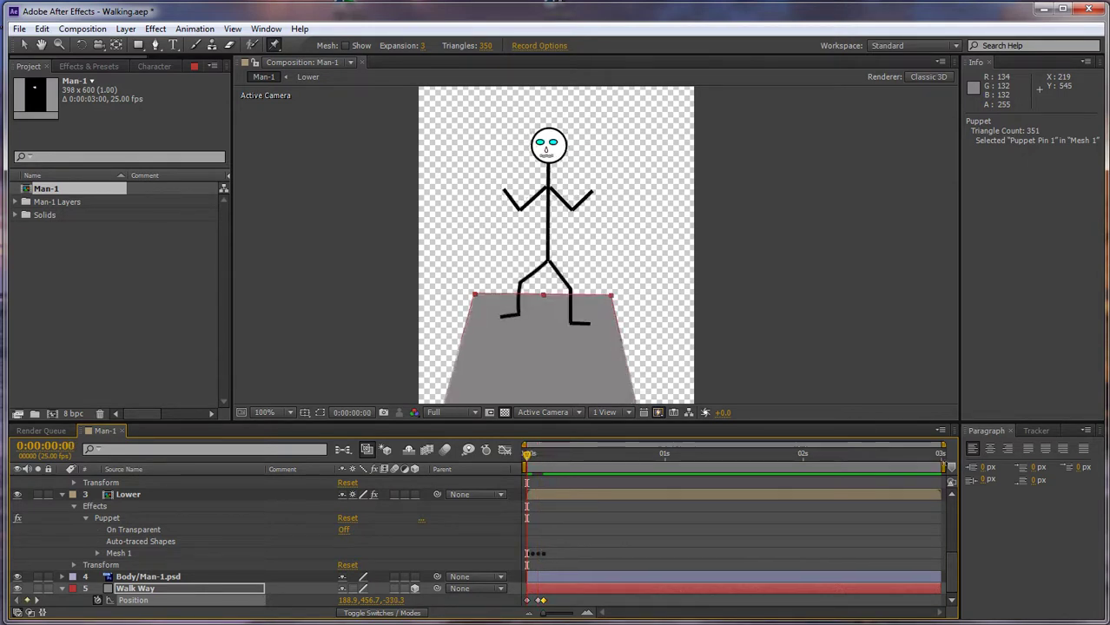
left_click_drag(943, 466, 549, 467)
key("space")
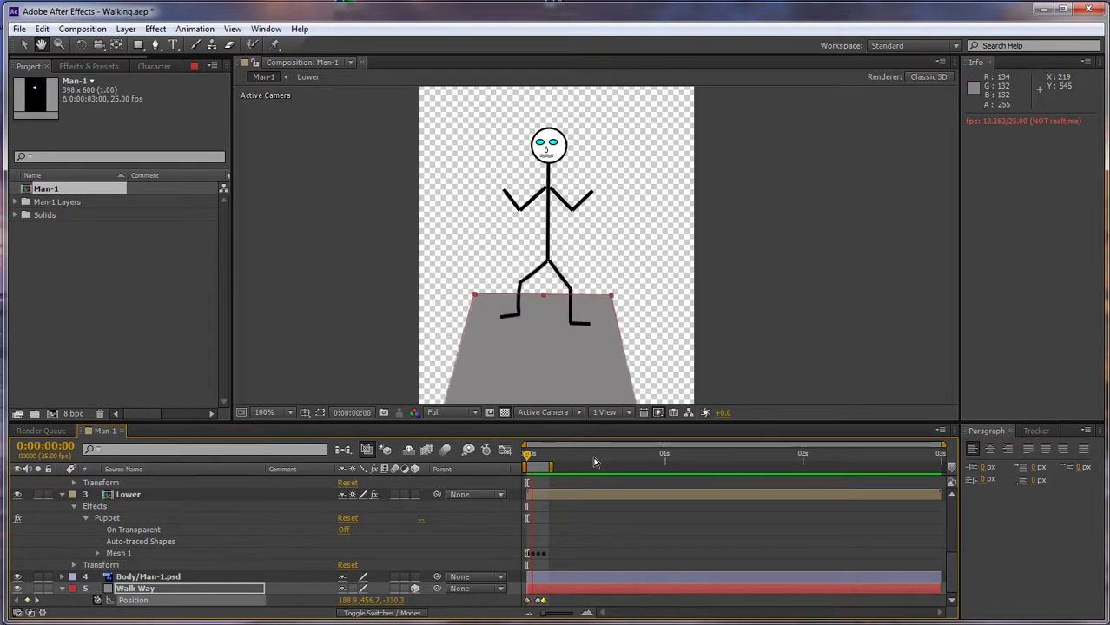
left_click_drag(550, 467, 606, 467)
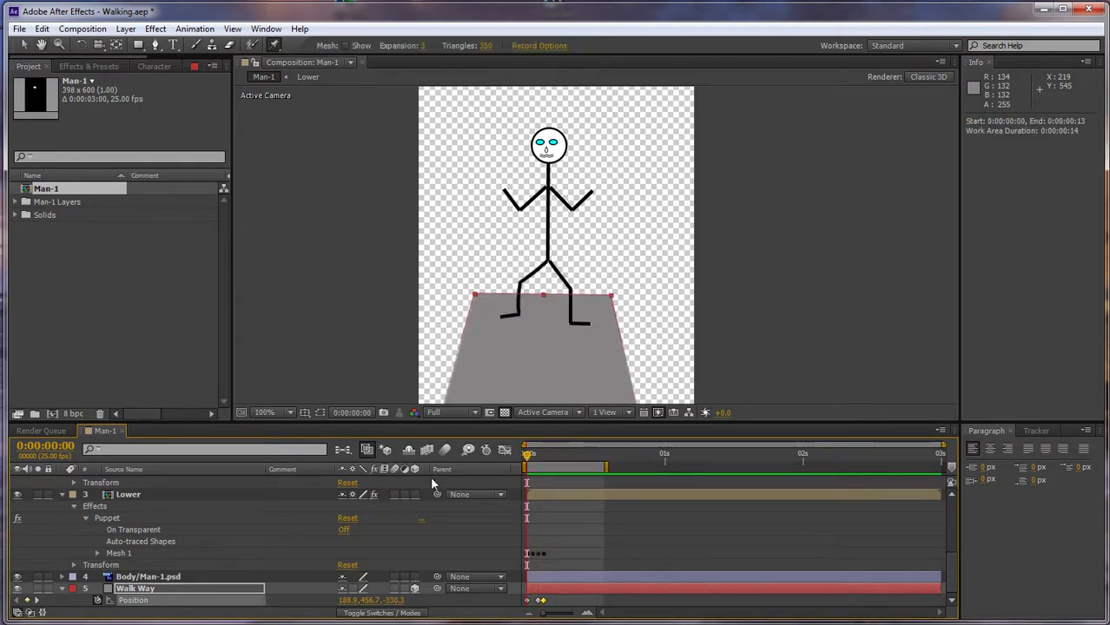
Step: At frame 0, plant the left foot, lift the right foot, and set Walk Way depth to -330.3
left_click(132, 590)
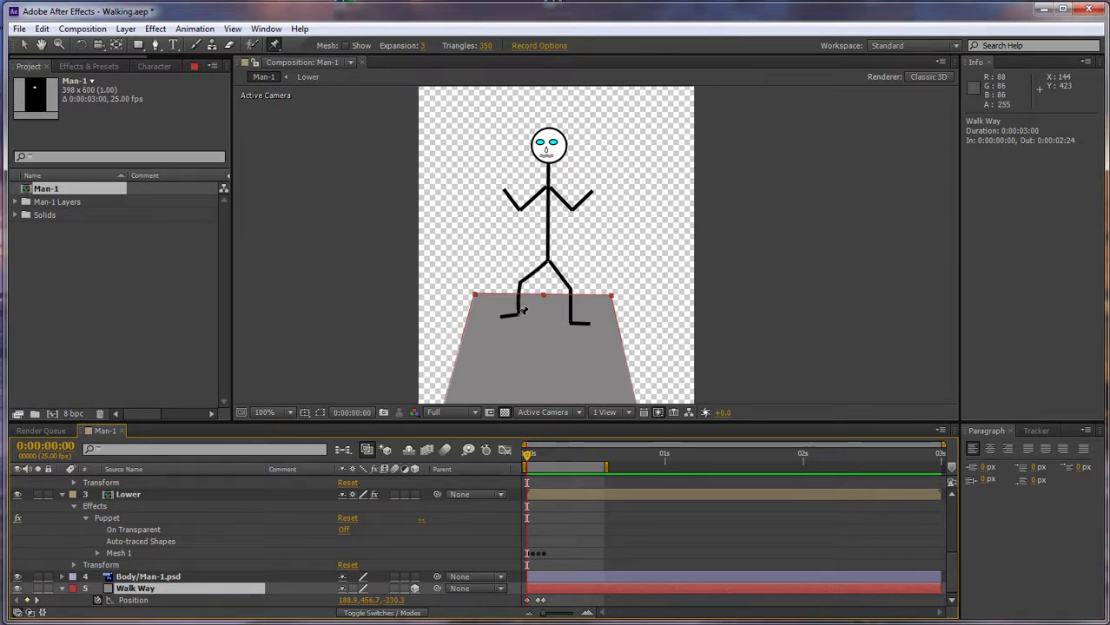
left_click(113, 554)
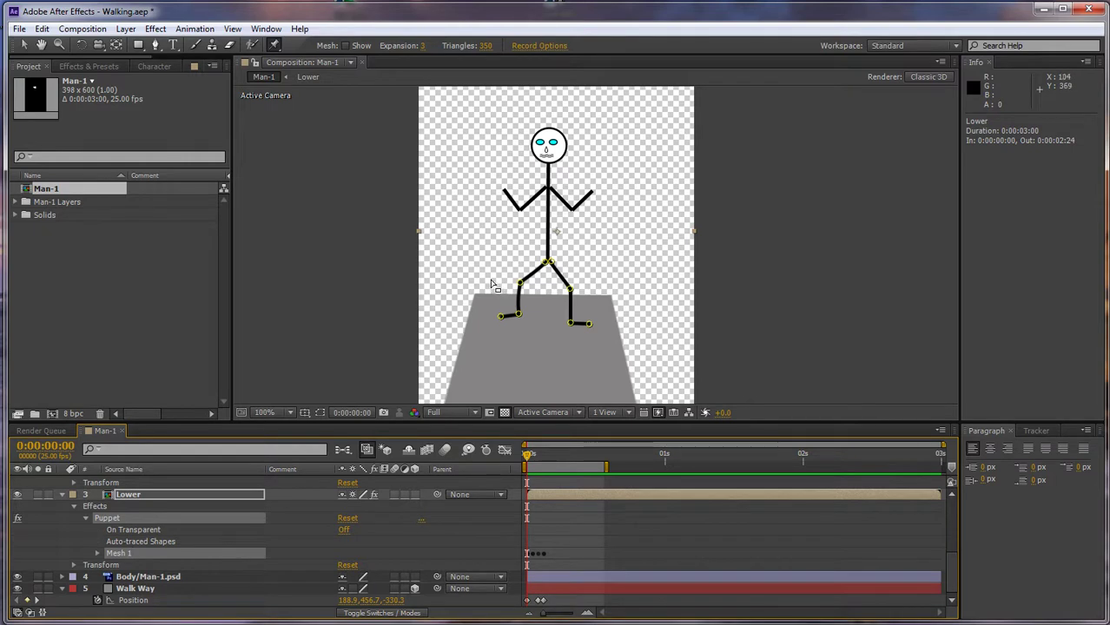
left_click(501, 316)
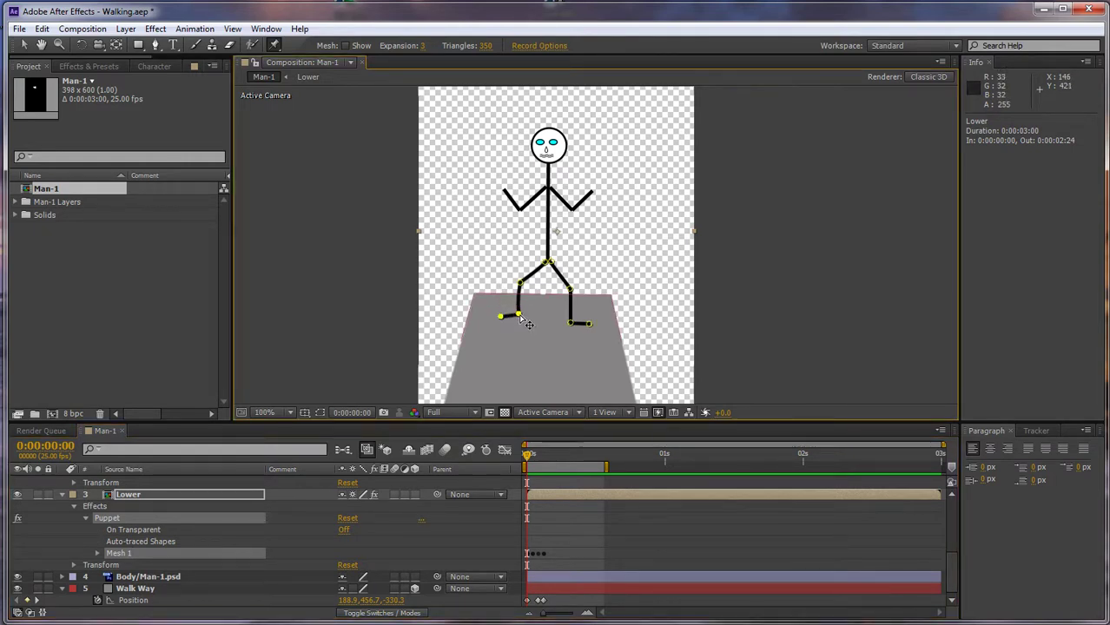
left_click_drag(521, 318, 499, 322)
left_click(501, 325)
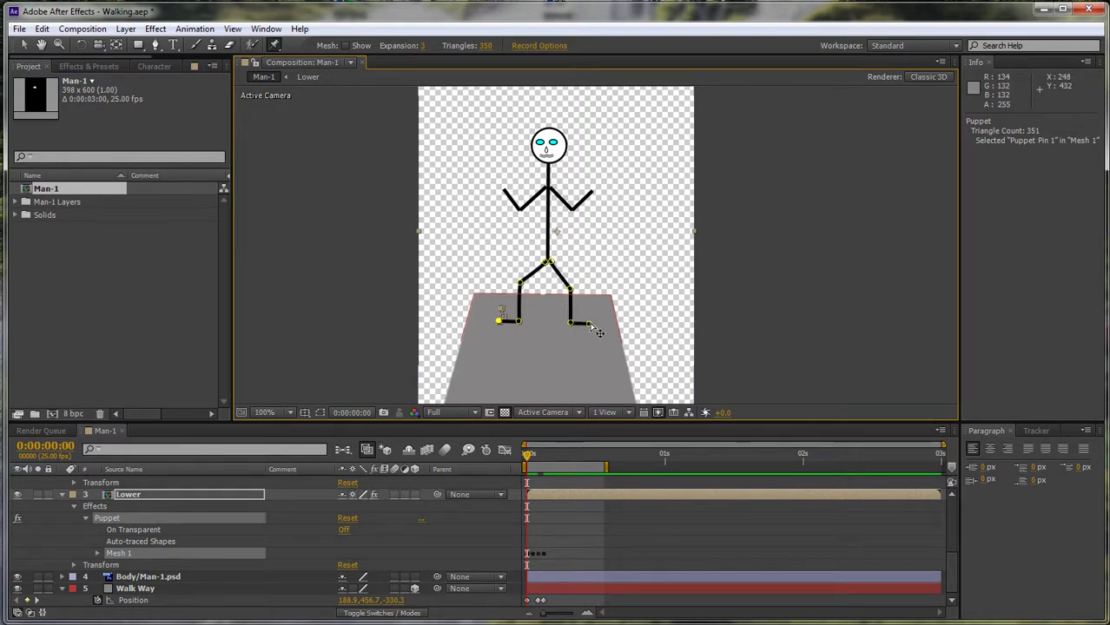
left_click_drag(591, 325, 572, 313)
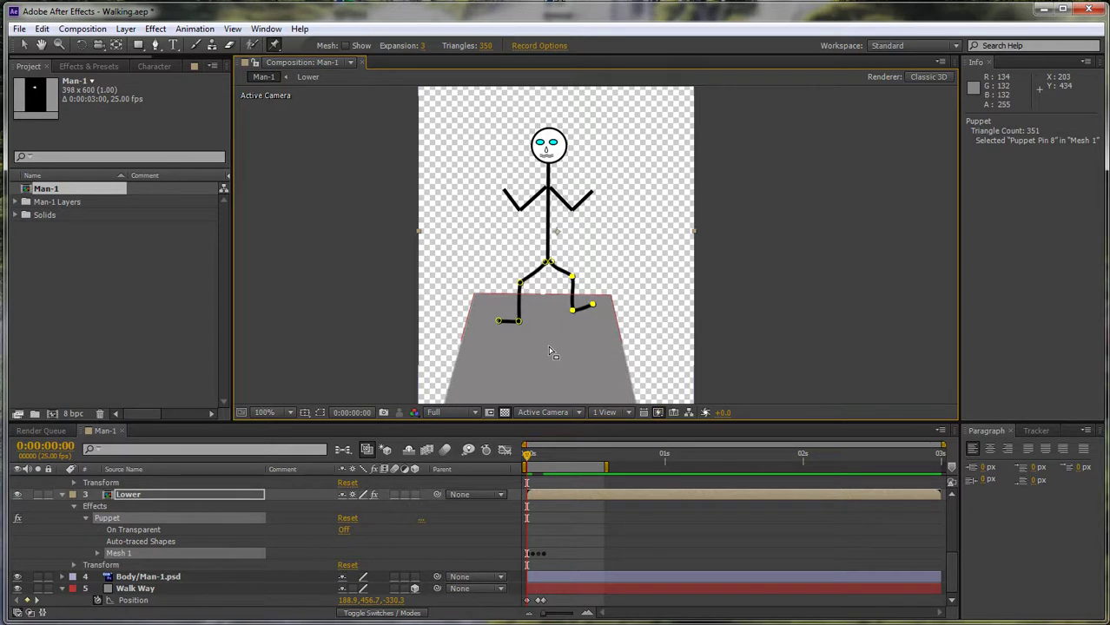
left_click(395, 601)
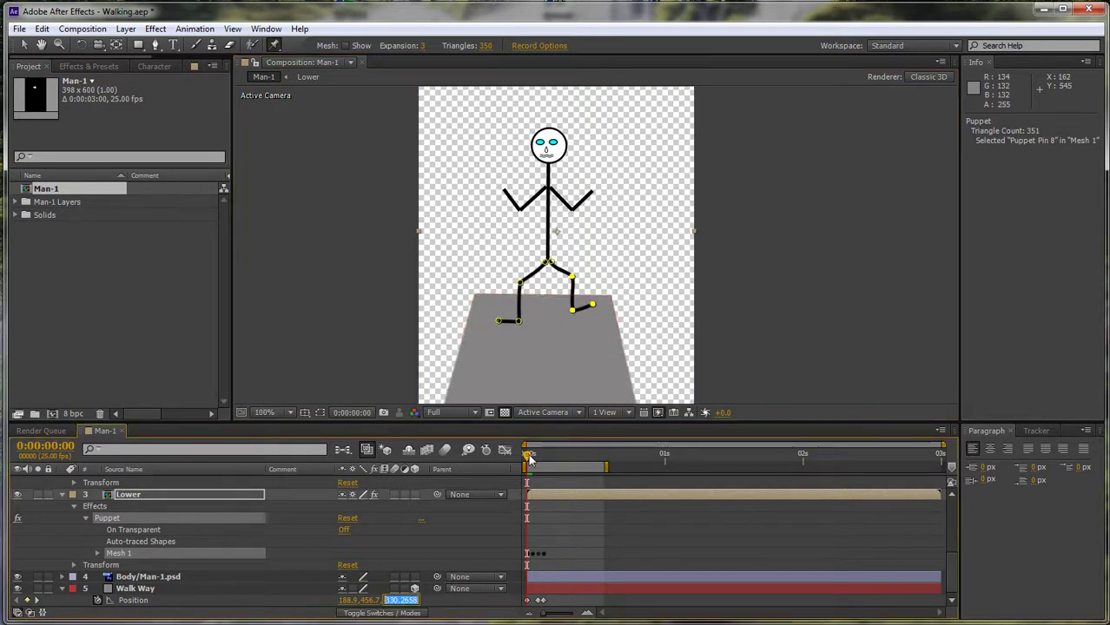
mouse_move(529, 459)
left_mouse_down()
mouse_move(556, 460)
mouse_move(512, 462)
mouse_move(558, 463)
mouse_move(512, 462)
mouse_move(558, 466)
mouse_move(512, 464)
left_mouse_up()
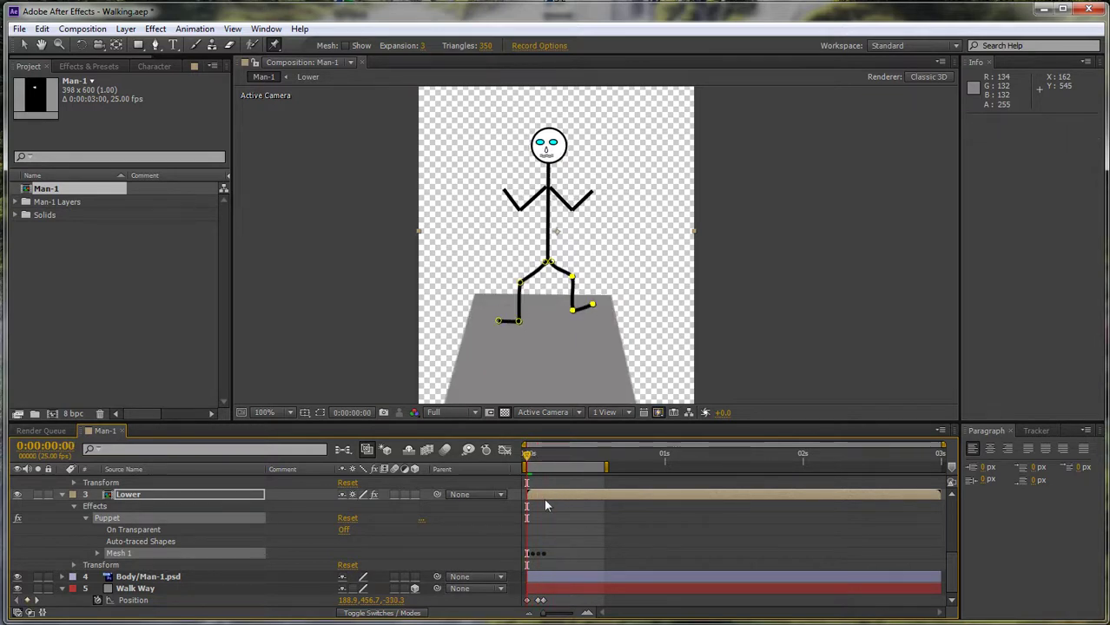
Step: At frame 5, raise the right leg, move Walk Way Position Z to -283.3, and nudge the left foot
key("ctrl+z")
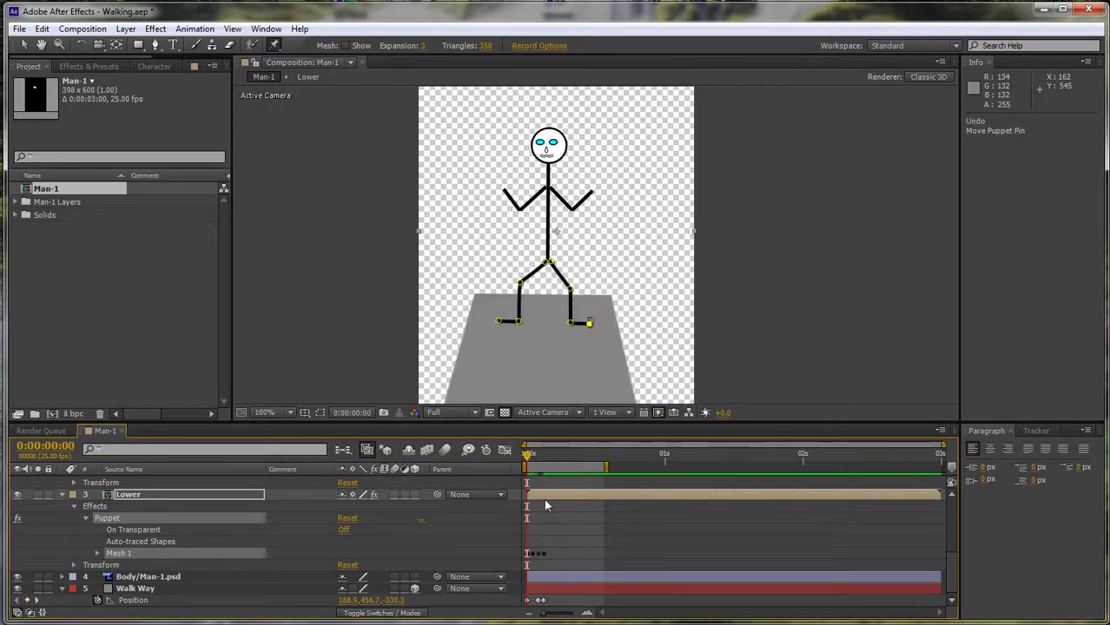
left_click_drag(529, 462, 554, 463)
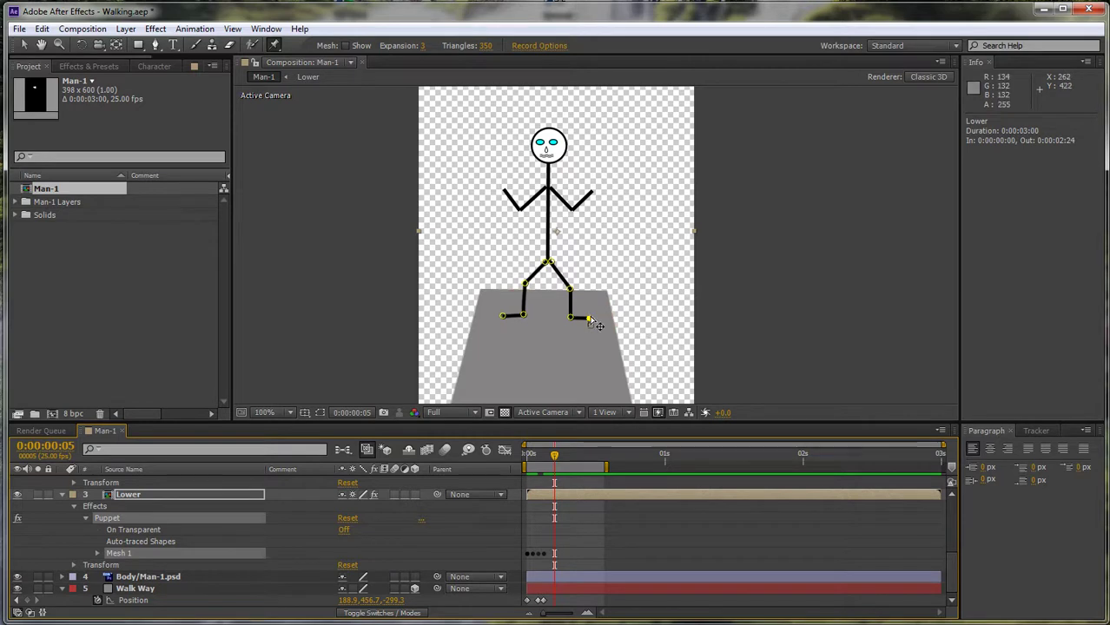
left_click_drag(597, 328, 598, 321)
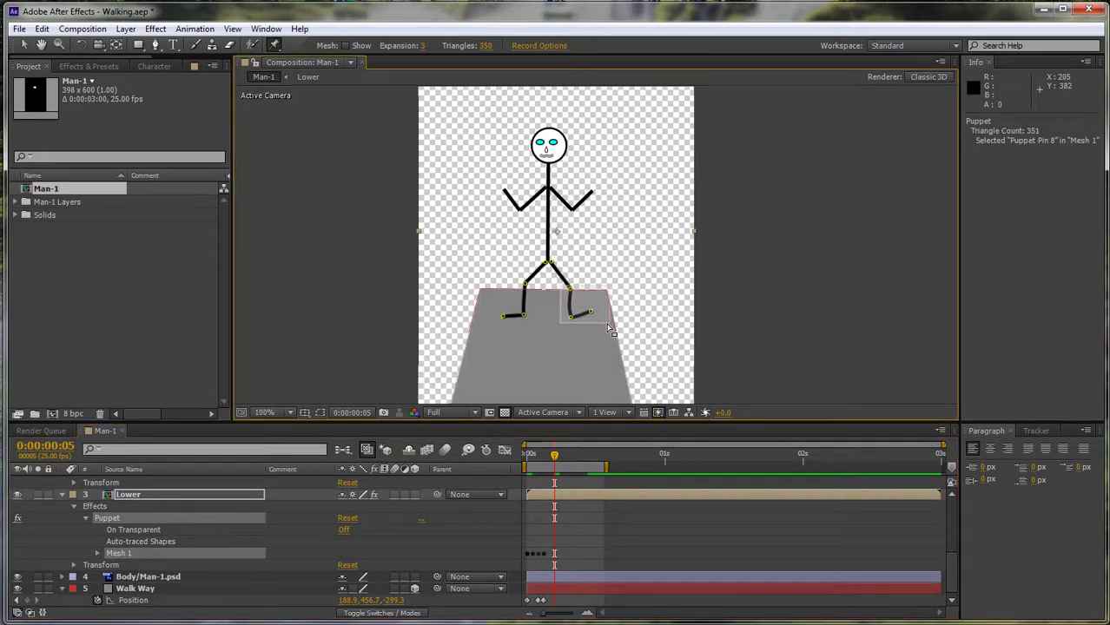
left_click_drag(572, 321, 575, 310)
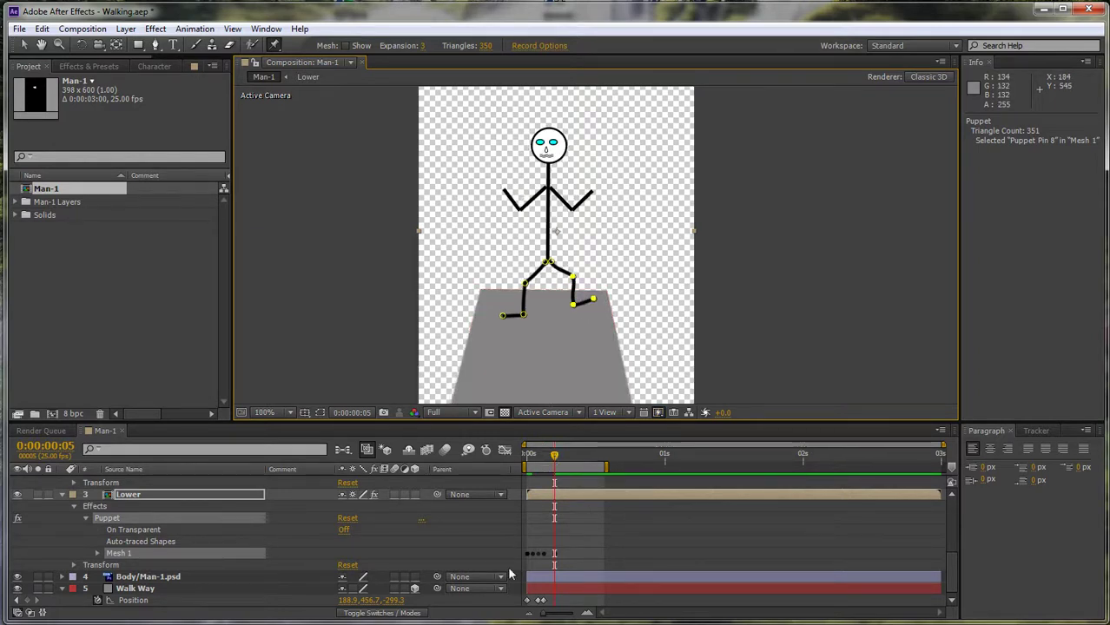
left_click_drag(392, 600, 405, 601)
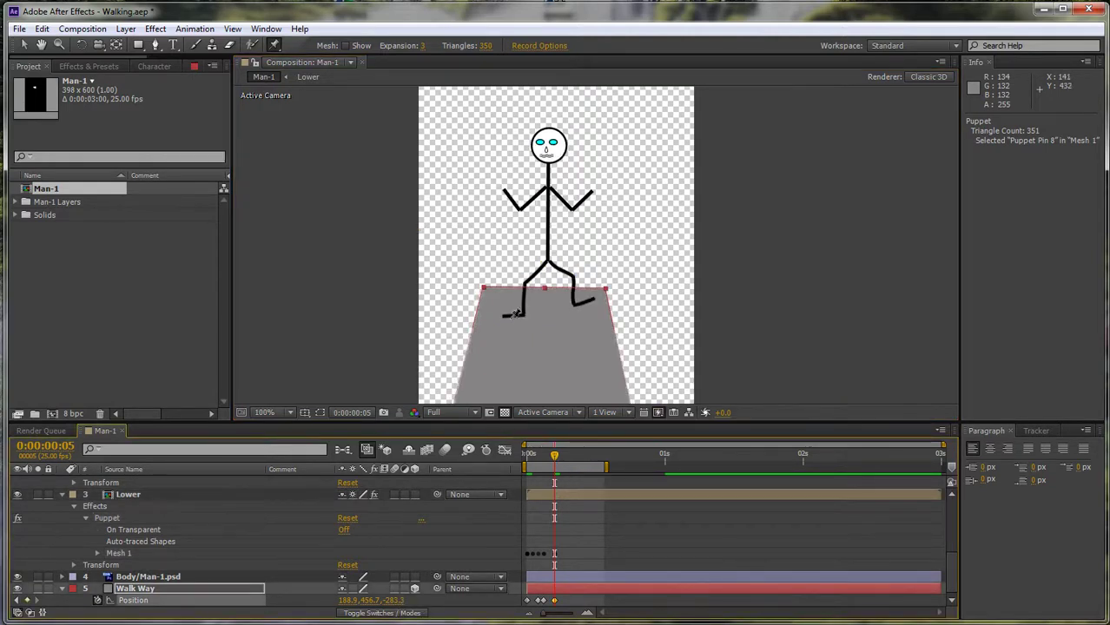
left_click(118, 553)
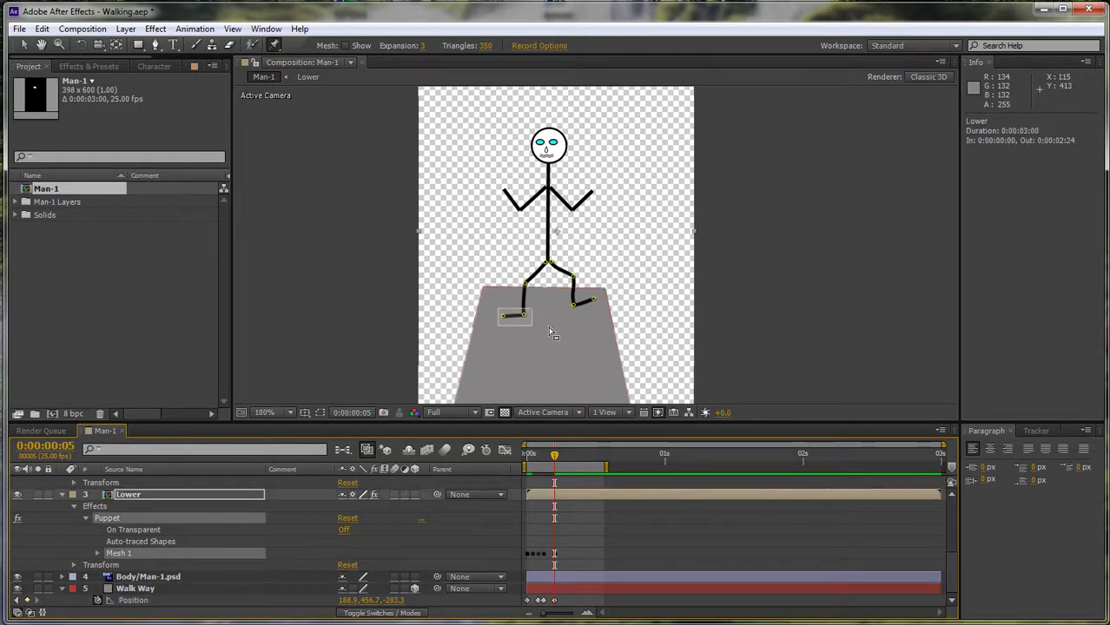
left_click(503, 316)
left_click_drag(524, 317, 529, 317)
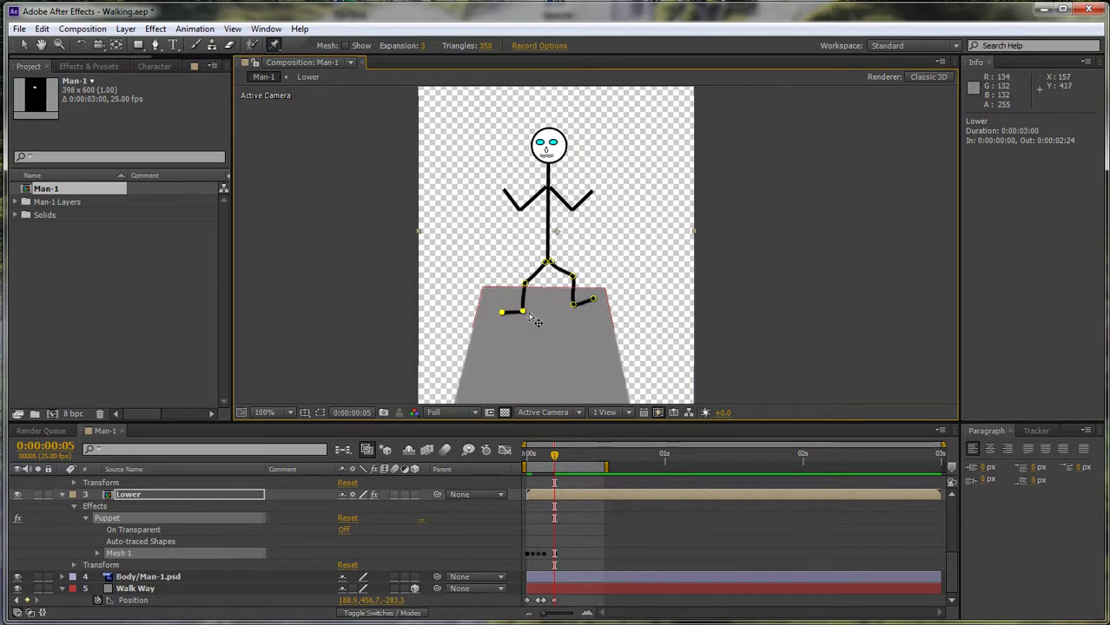
Step: At frame 7, lower the right foot back onto the walkway and preview the walk
left_click(565, 460)
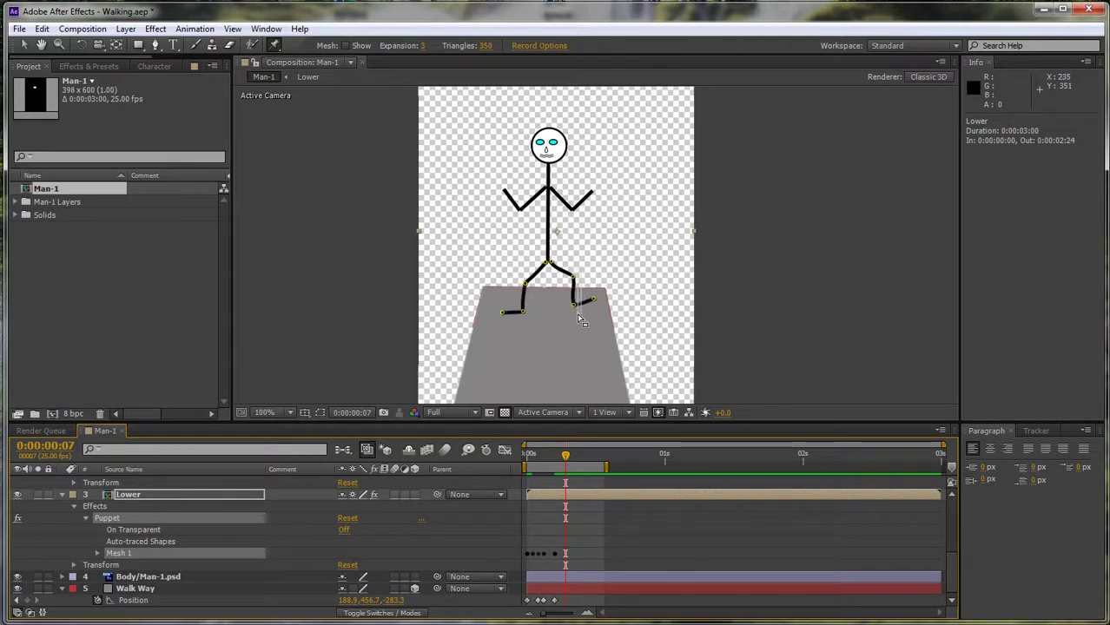
mouse_move(584, 329)
left_mouse_down()
mouse_move(564, 271)
mouse_move(606, 322)
left_mouse_up()
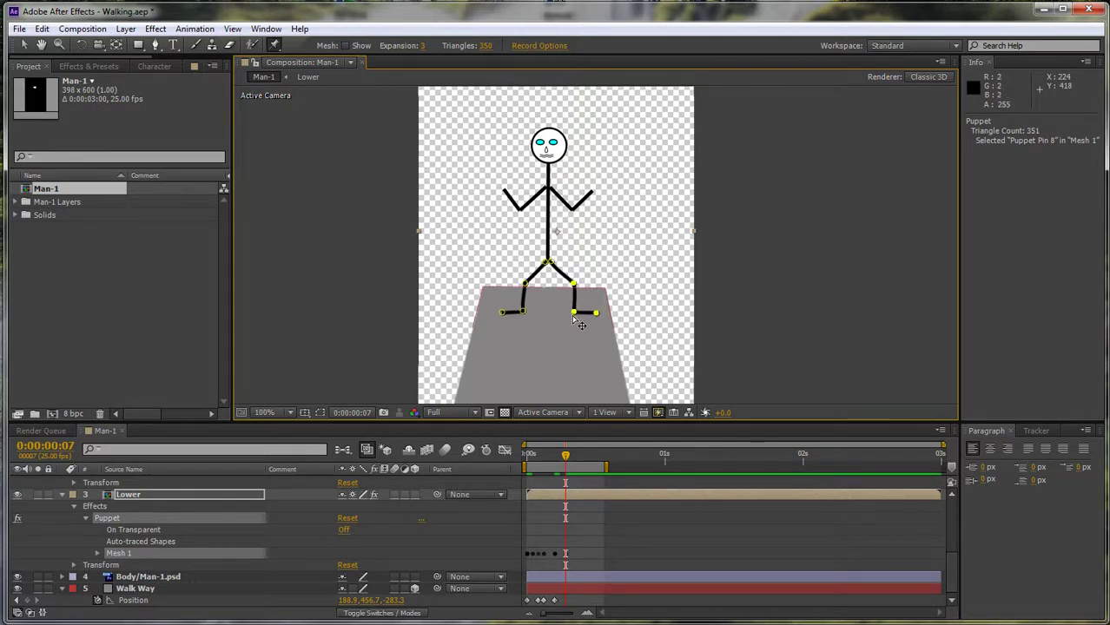
left_click_drag(573, 313, 569, 319)
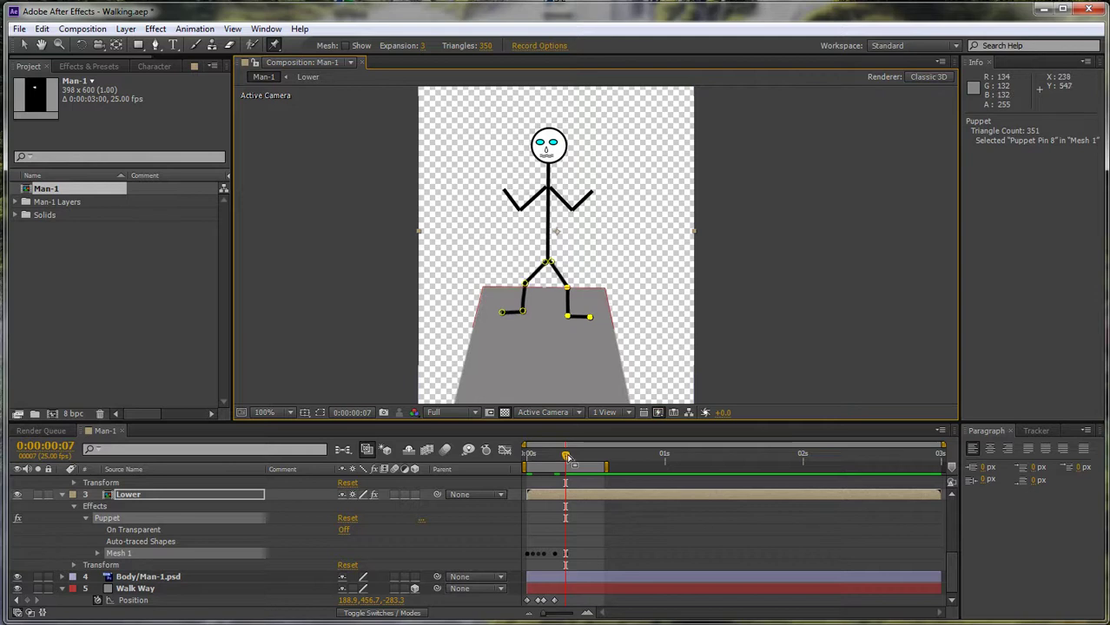
left_click_drag(571, 462, 519, 468)
key("v")
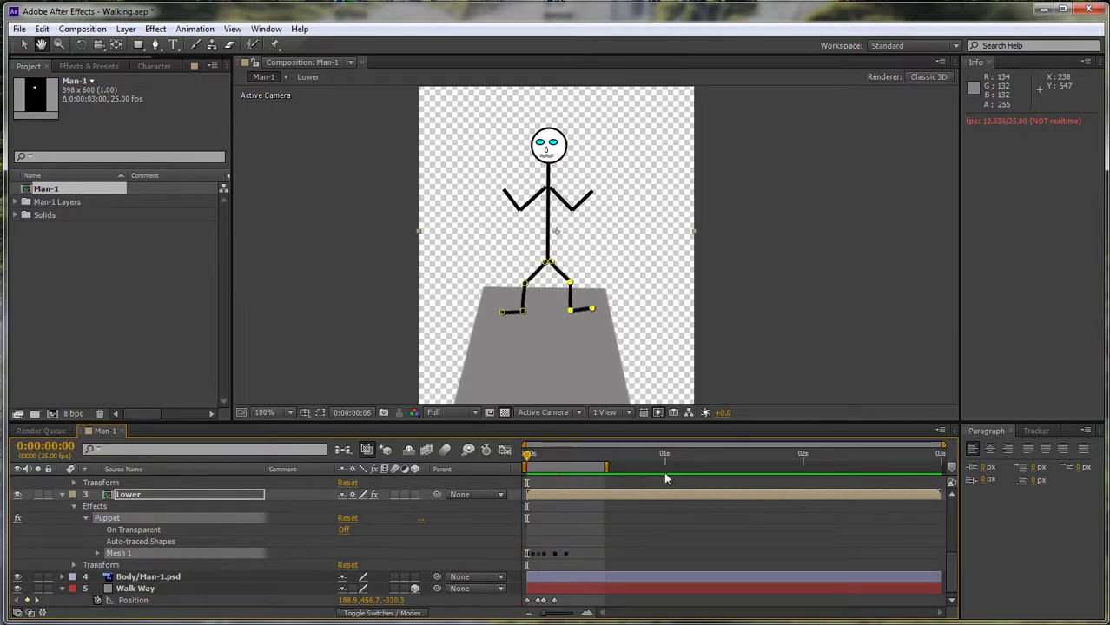
Step: Stop the preview, go to frame 2, and collapse the Lower and Face layer properties
key("space")
left_click(534, 461)
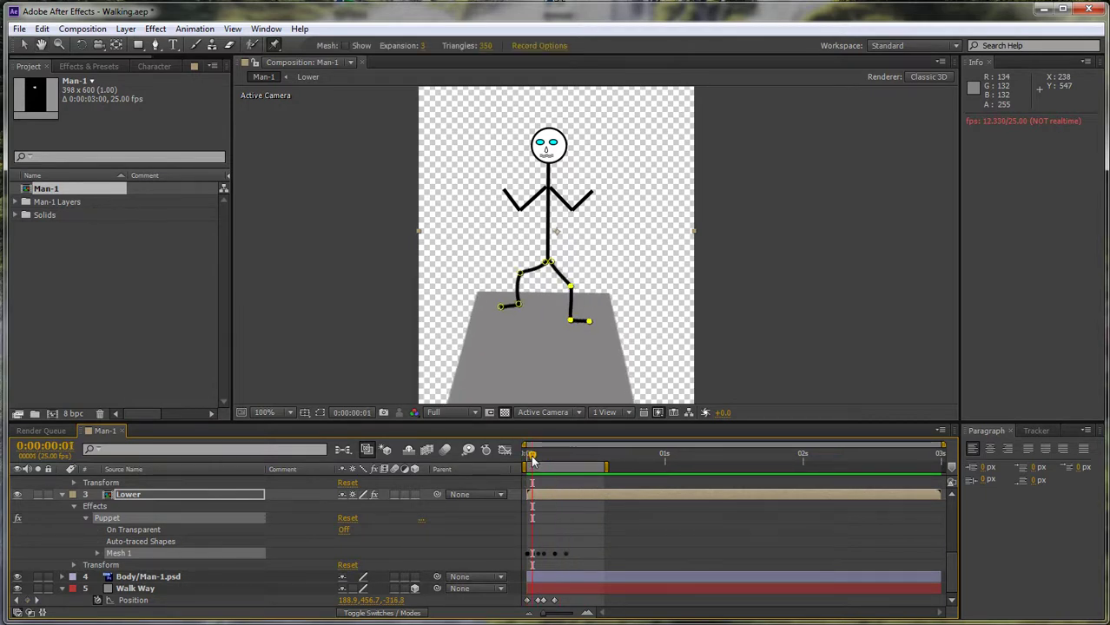
left_click(537, 458)
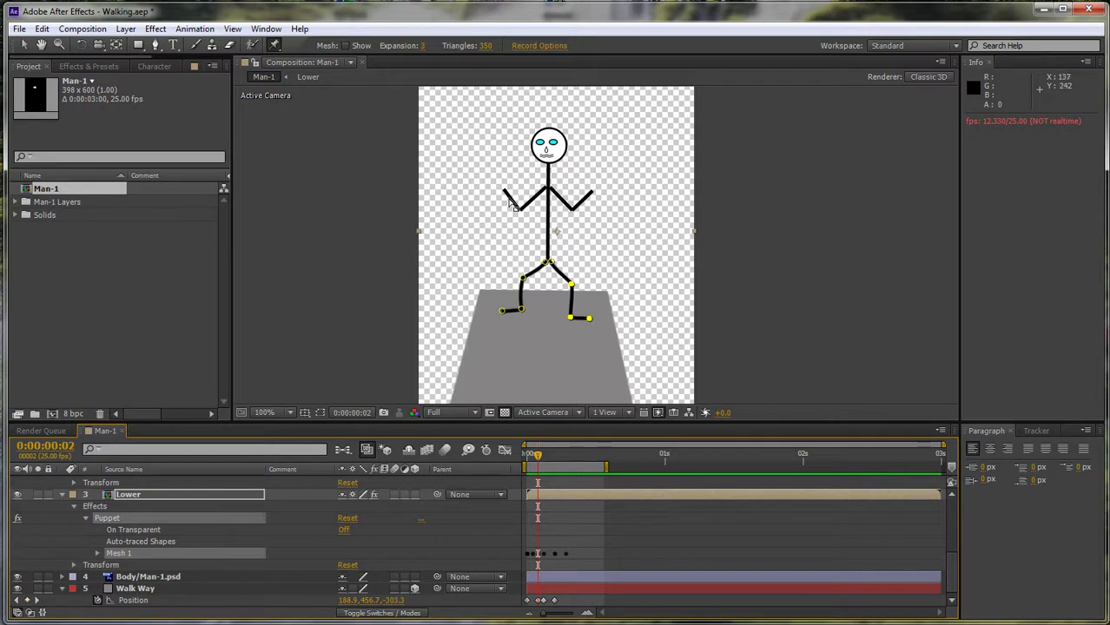
left_click(64, 494)
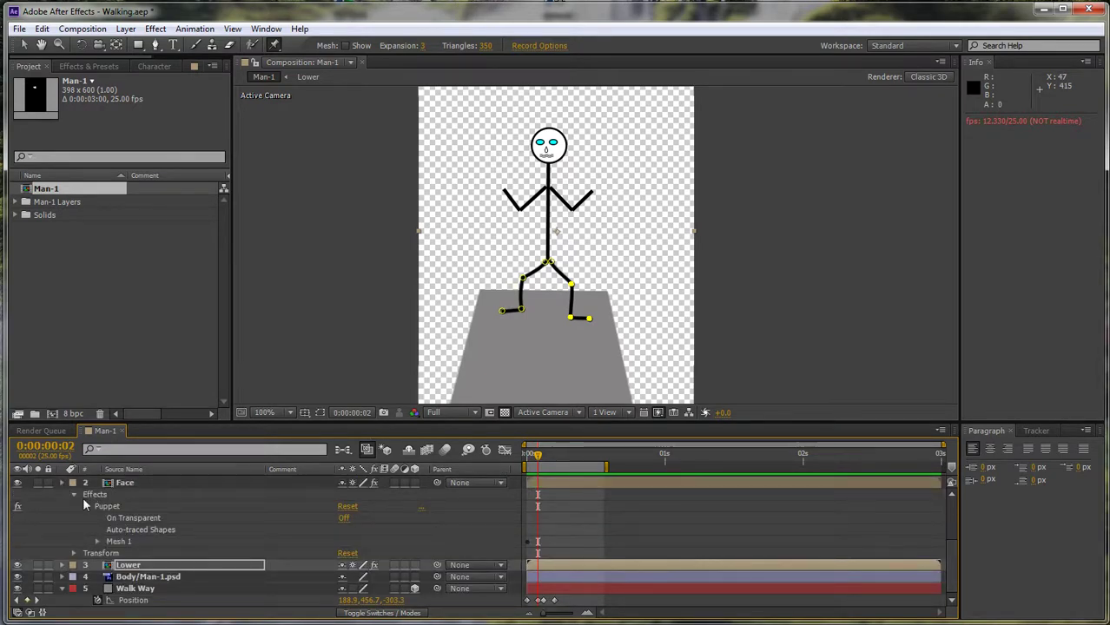
left_click(63, 484)
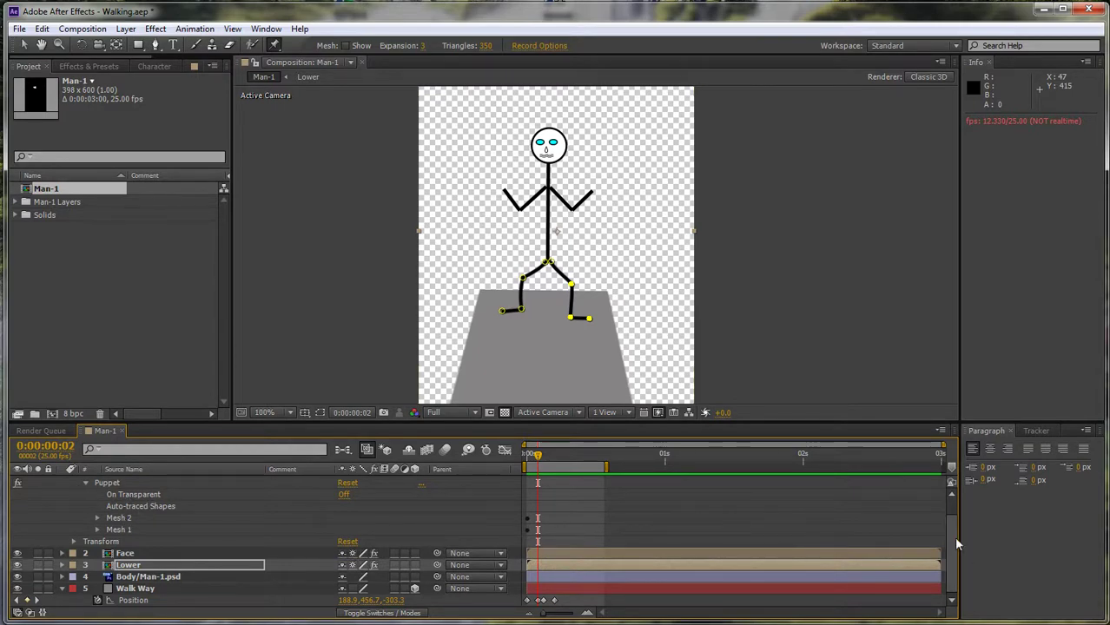
Step: On Upper's Mesh 2, bend the right arm at frame 2 and reshape its elbow at frame 3
left_click_drag(955, 544, 952, 503)
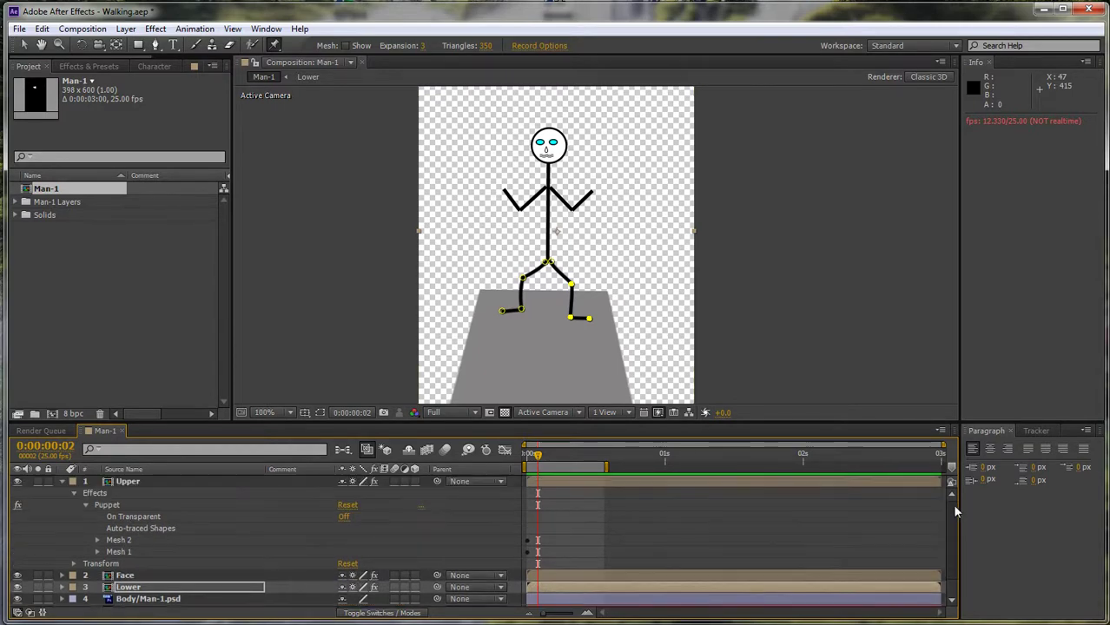
left_click(109, 505)
left_click(119, 541)
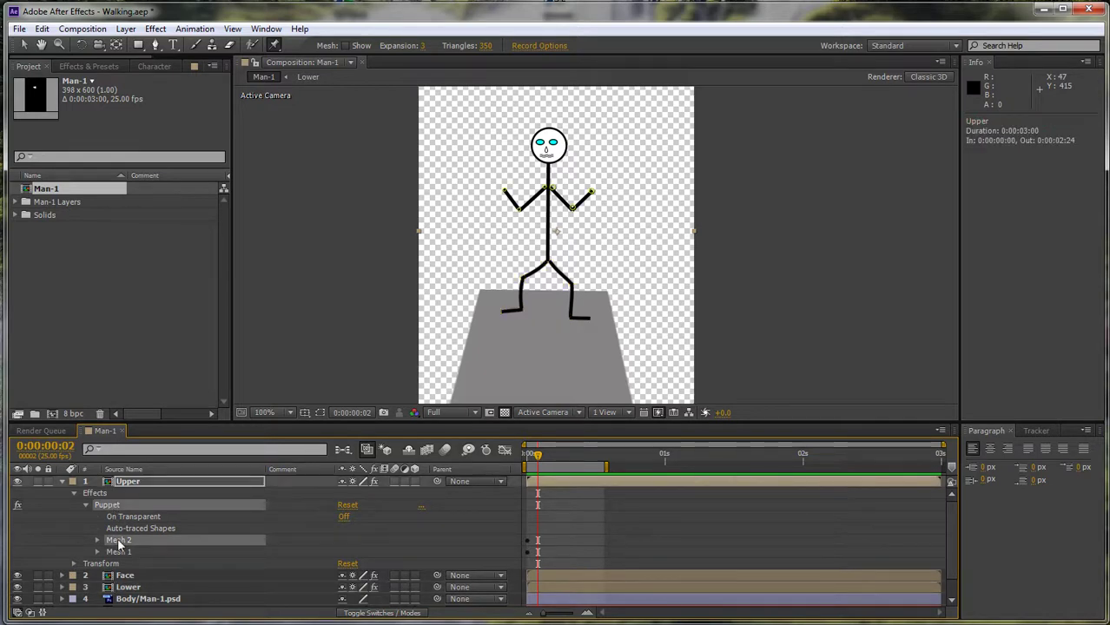
left_click(593, 193)
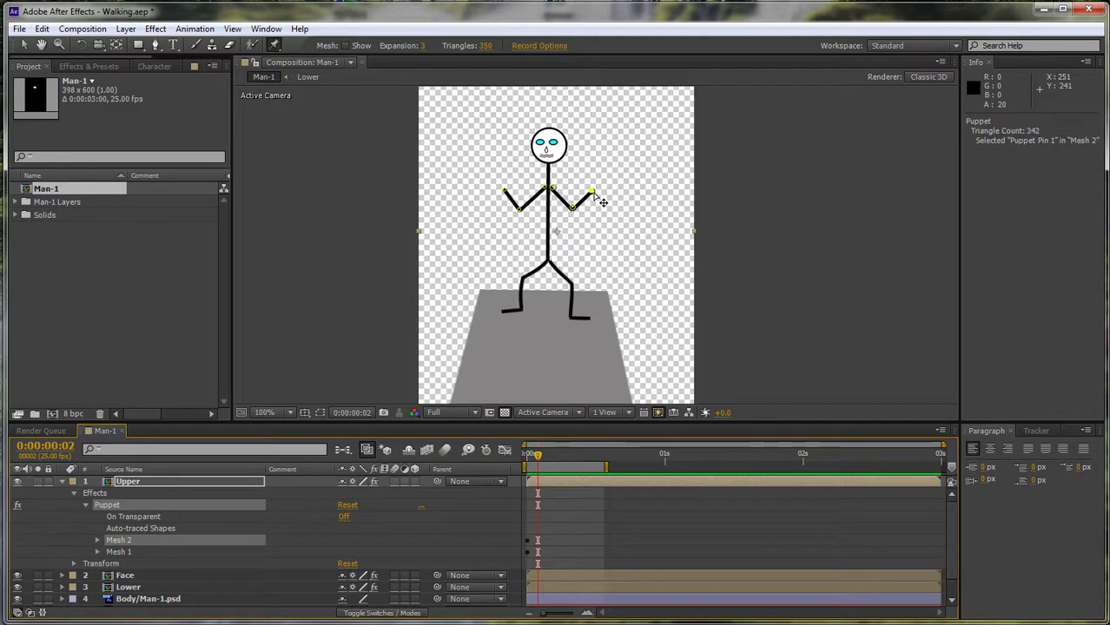
left_click_drag(595, 194, 596, 200)
left_click(543, 460)
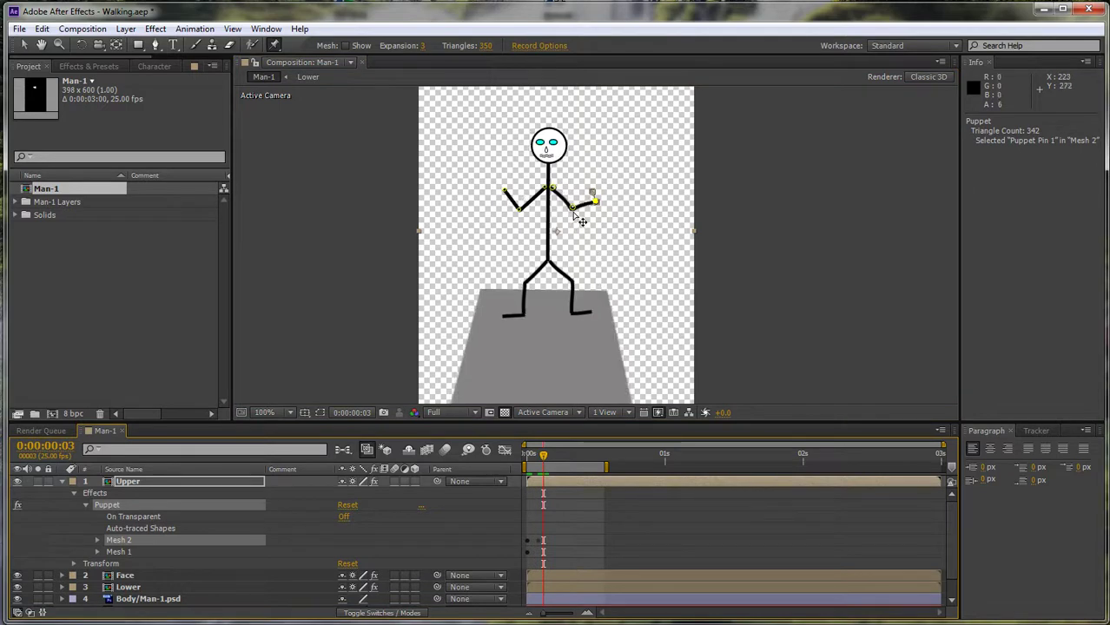
left_click_drag(571, 212, 575, 218)
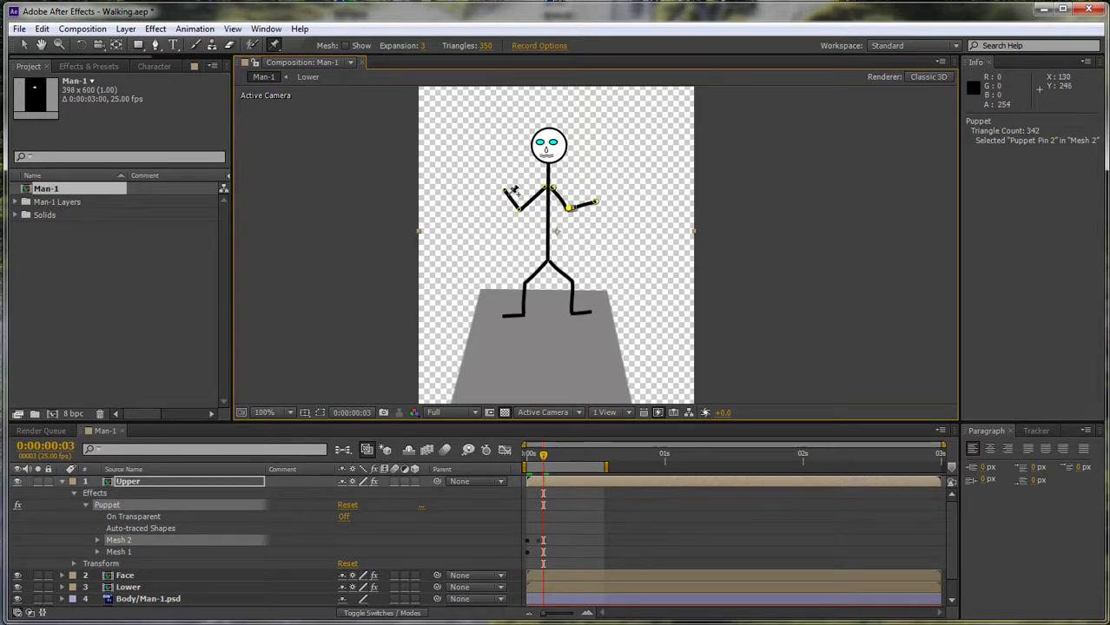
Step: On Mesh 1, bend and raise the left arm at frames 3–4, then lift the right forearm
left_click(122, 550)
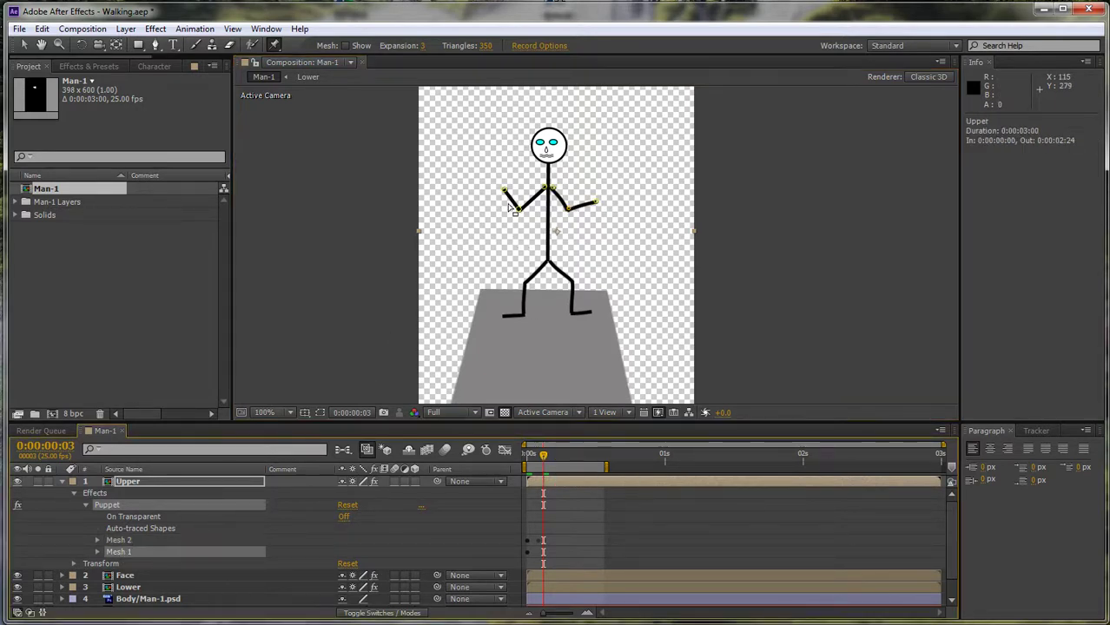
mouse_move(504, 190)
left_mouse_down()
mouse_move(517, 191)
mouse_move(522, 217)
mouse_move(517, 190)
left_mouse_up()
left_click(548, 454)
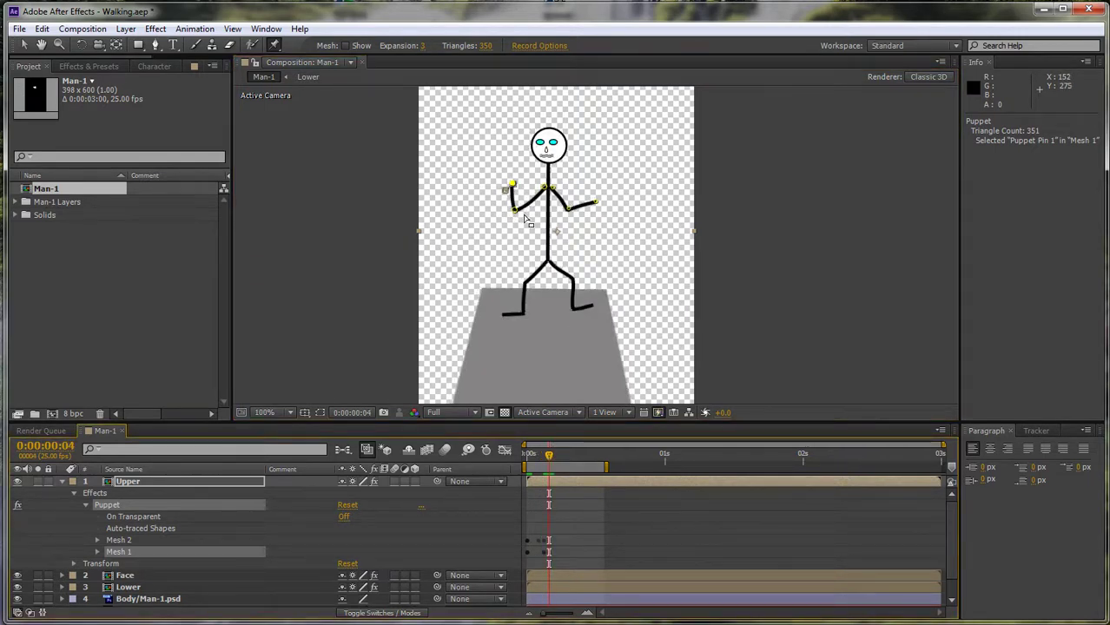
left_click_drag(512, 184, 514, 167)
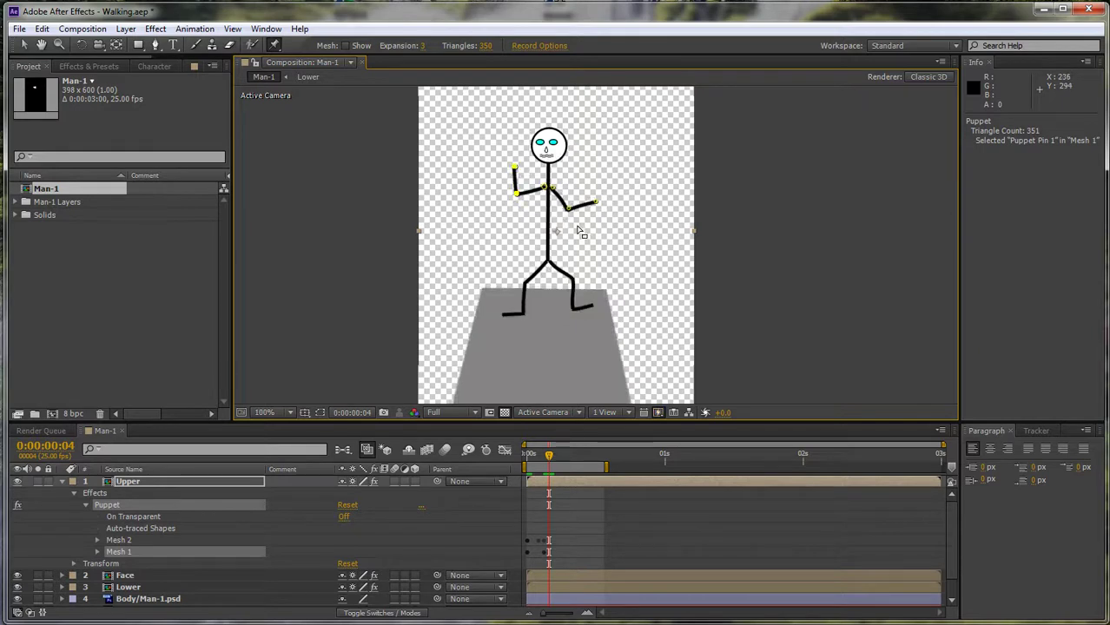
left_click(122, 540)
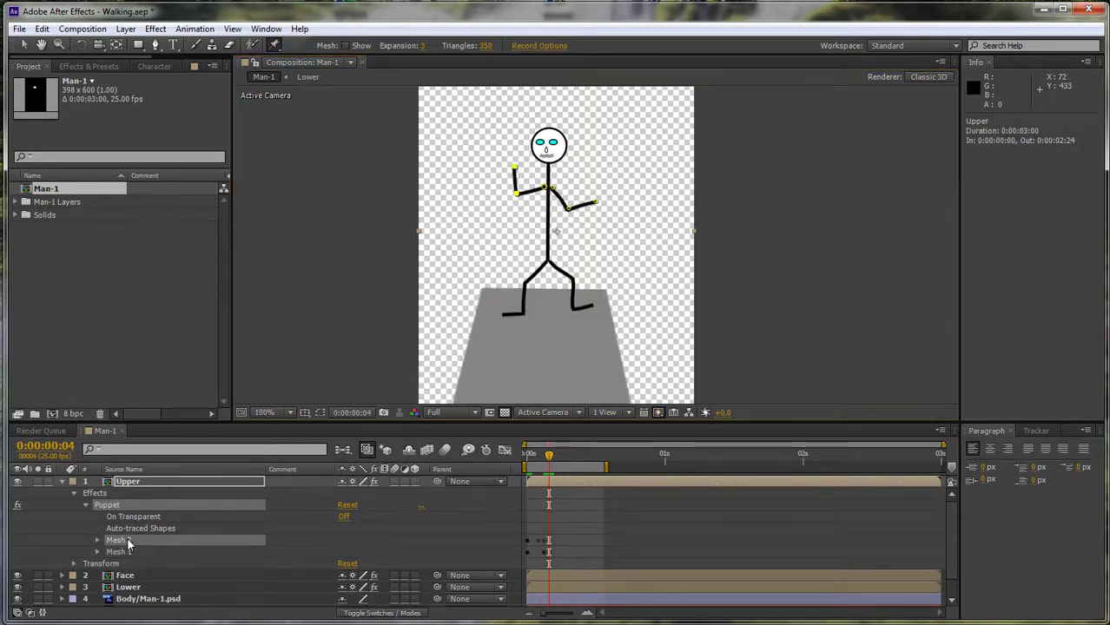
left_click(598, 208)
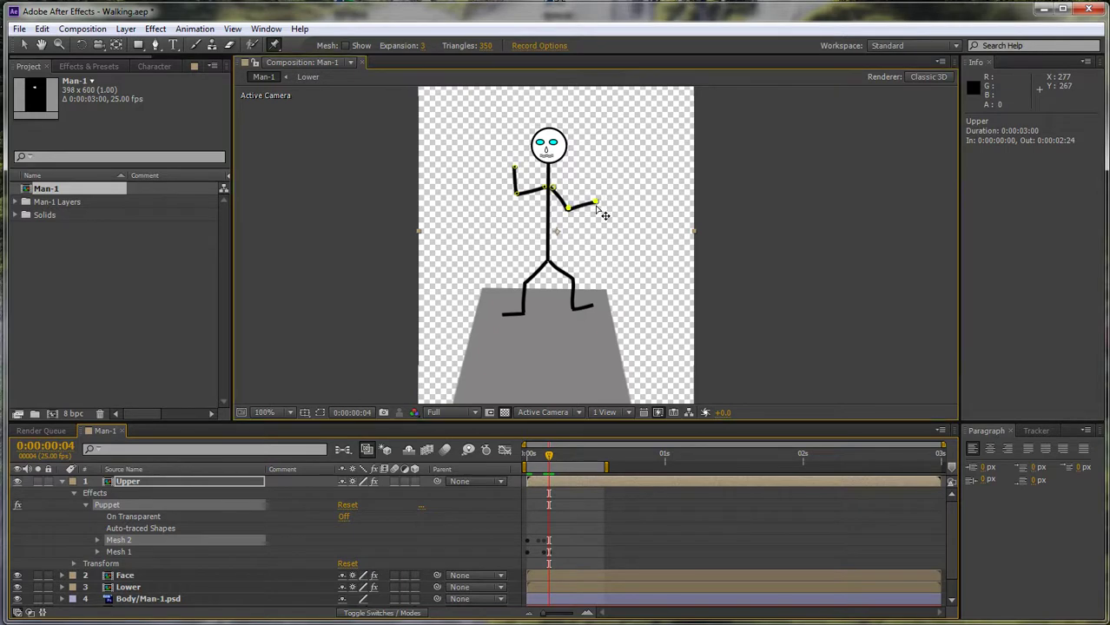
left_click_drag(597, 208, 600, 205)
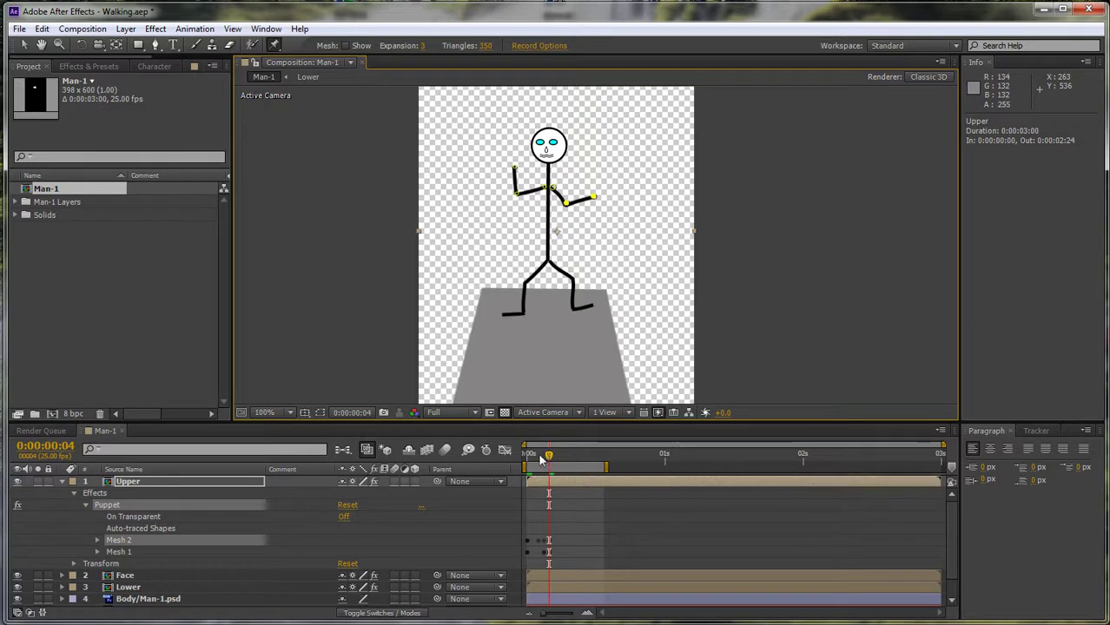
mouse_move(540, 460)
left_mouse_down()
mouse_move(522, 460)
mouse_move(584, 460)
mouse_move(532, 460)
left_mouse_up()
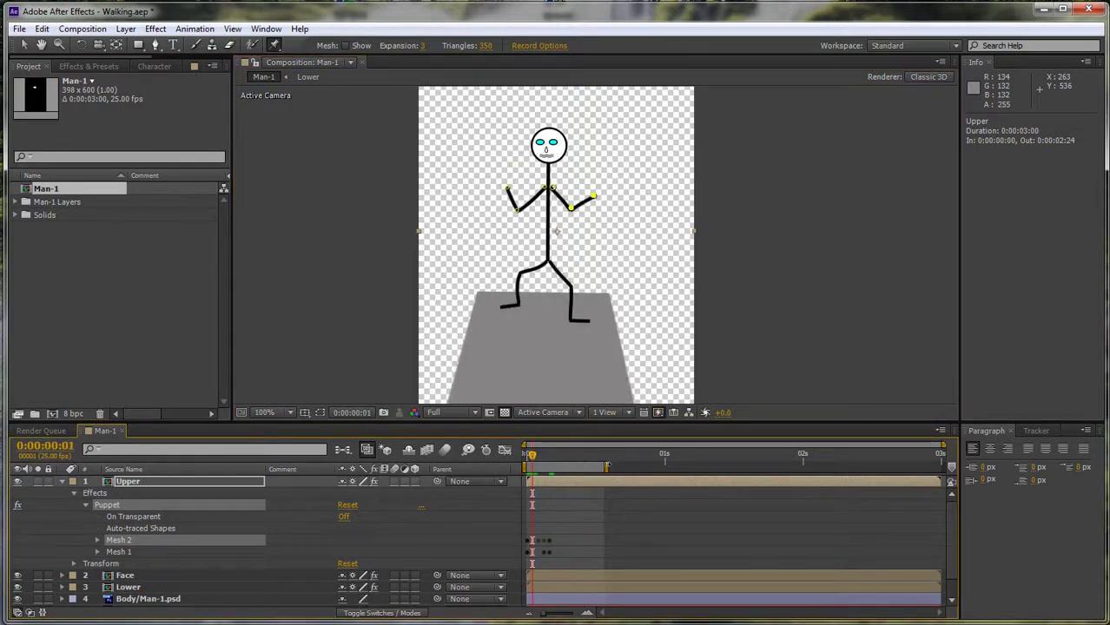
Step: Shorten the work area to 0:00:00:00–0:00:00:05, then play and stop the preview
left_click_drag(606, 466, 562, 466)
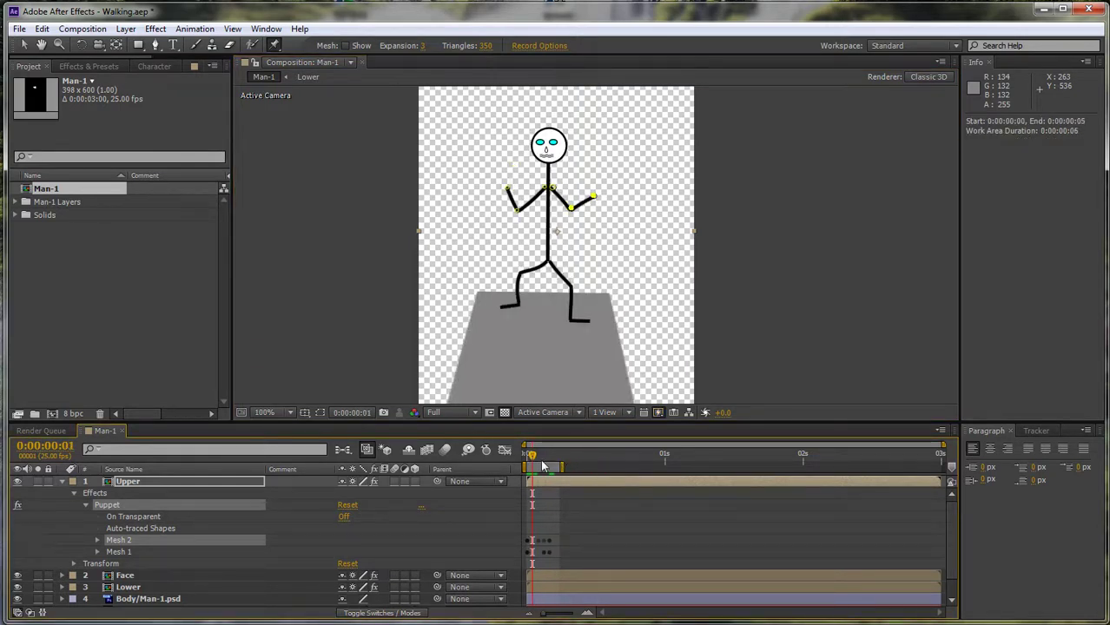
key("space")
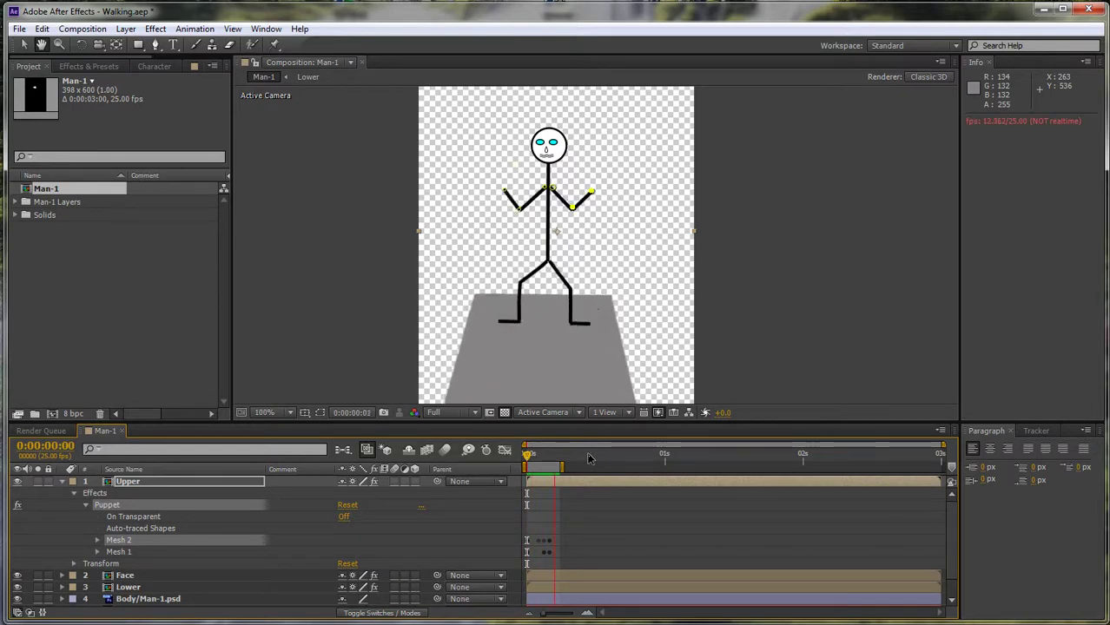
key("space")
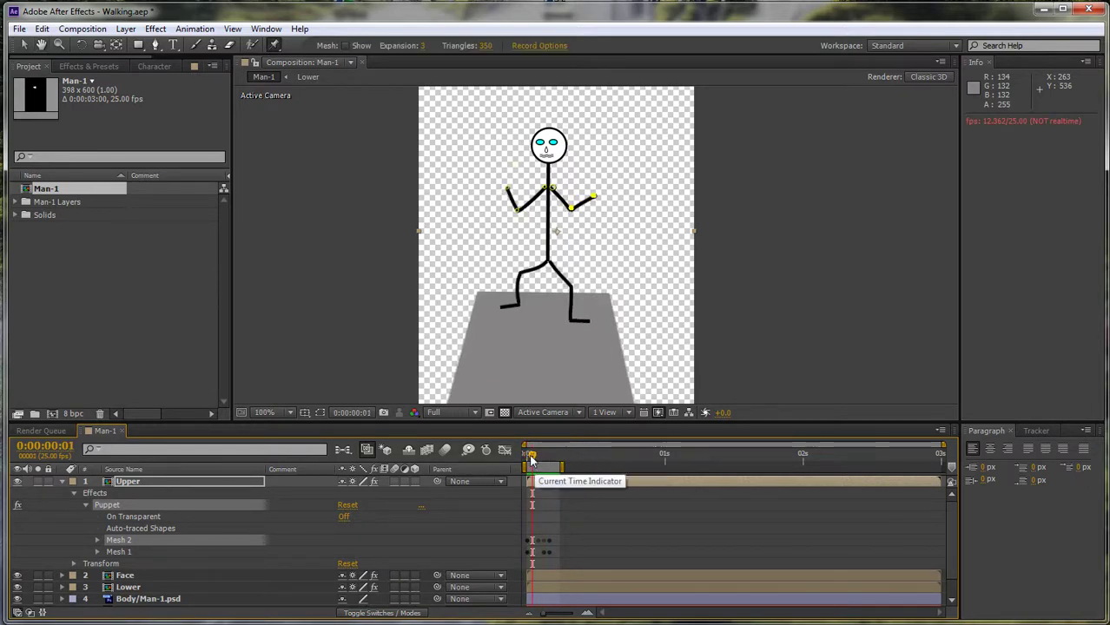
Step: Collapse Upper, open Face's Mesh 1, key the head pin on the opening frames, and preview
left_click(62, 481)
left_click(73, 494)
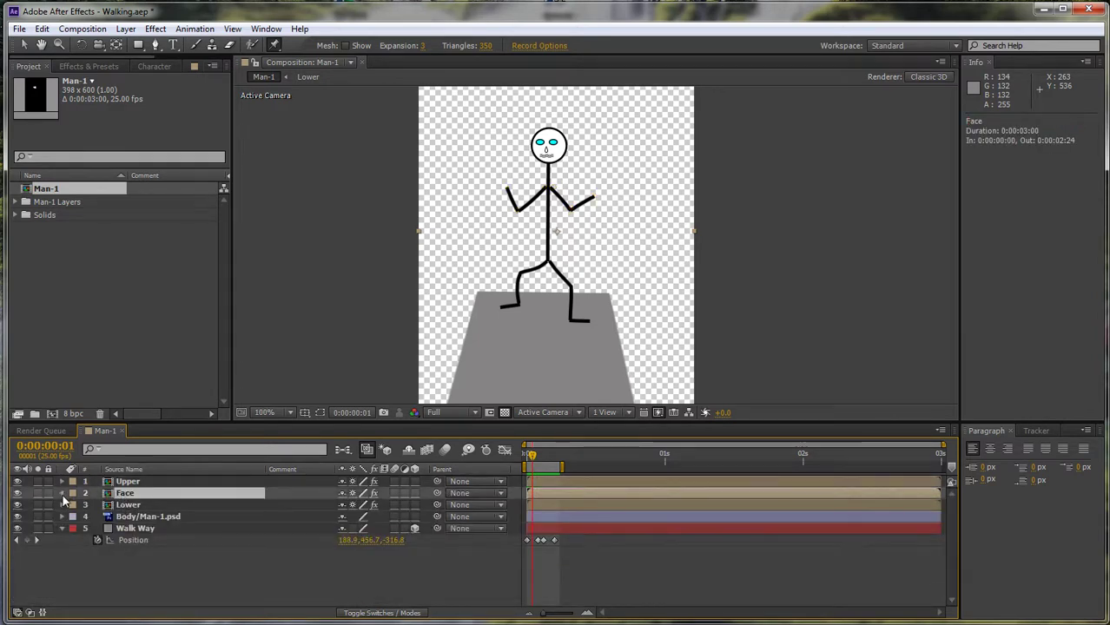
left_click(61, 493)
left_click(118, 551)
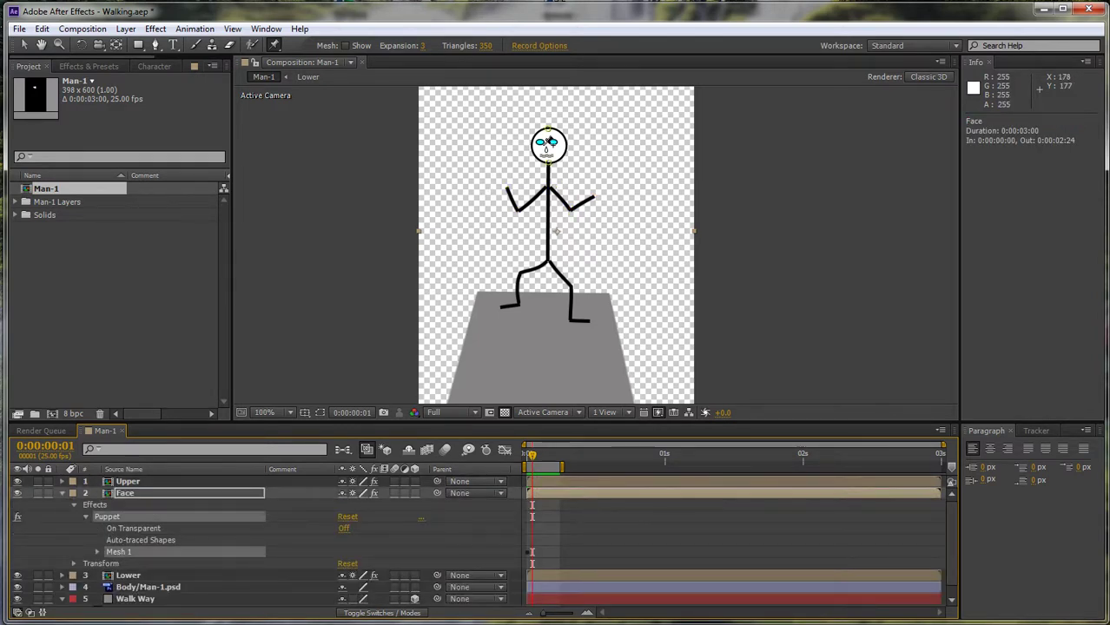
left_click_drag(555, 138, 543, 132)
left_click_drag(533, 454, 545, 463)
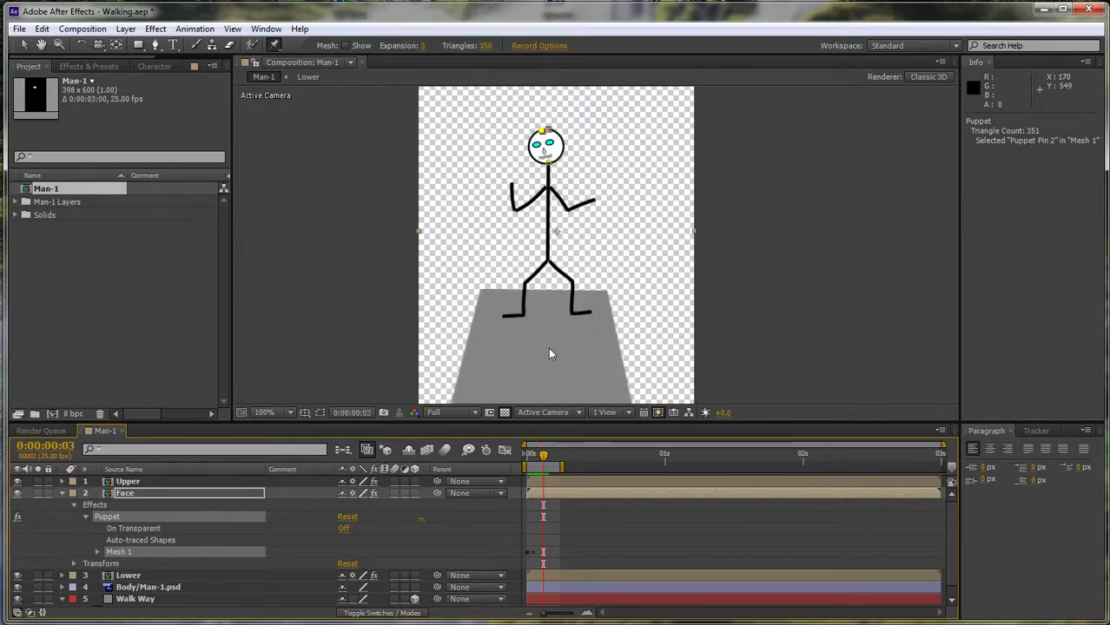
mouse_move(551, 141)
left_mouse_down()
mouse_move(528, 140)
mouse_move(551, 137)
left_mouse_up()
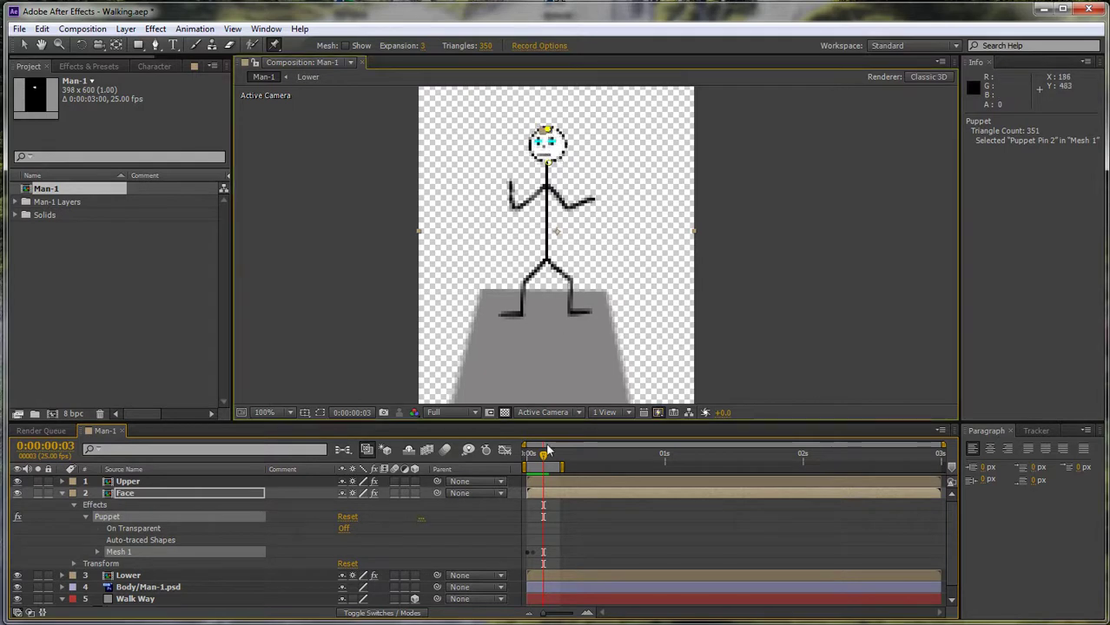
mouse_move(543, 455)
left_mouse_down()
mouse_move(560, 460)
mouse_move(525, 463)
left_mouse_up()
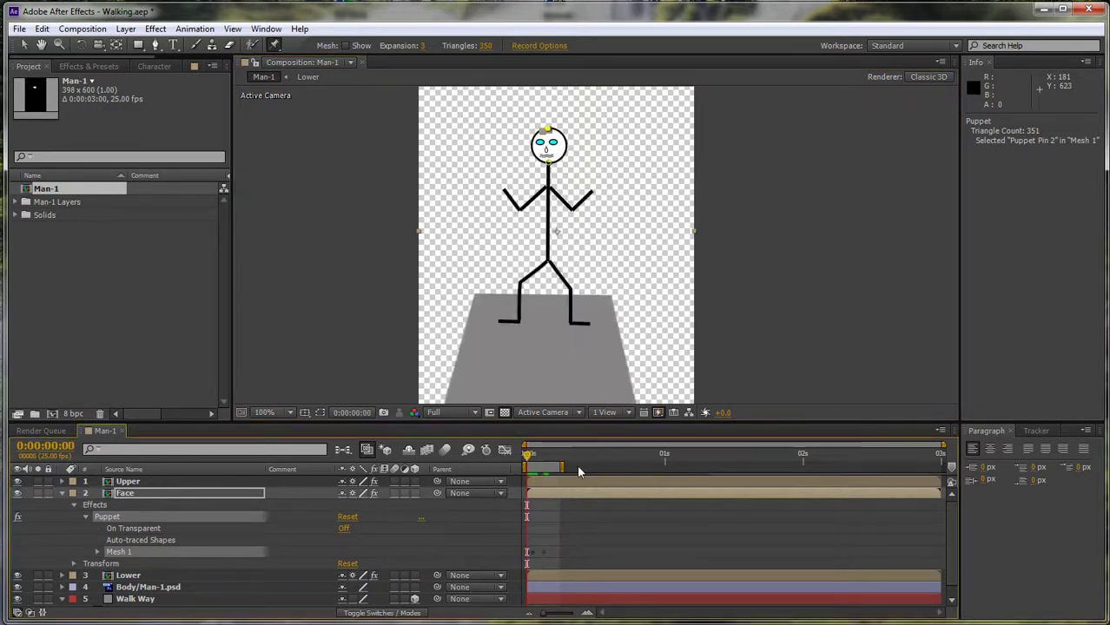
key("space")
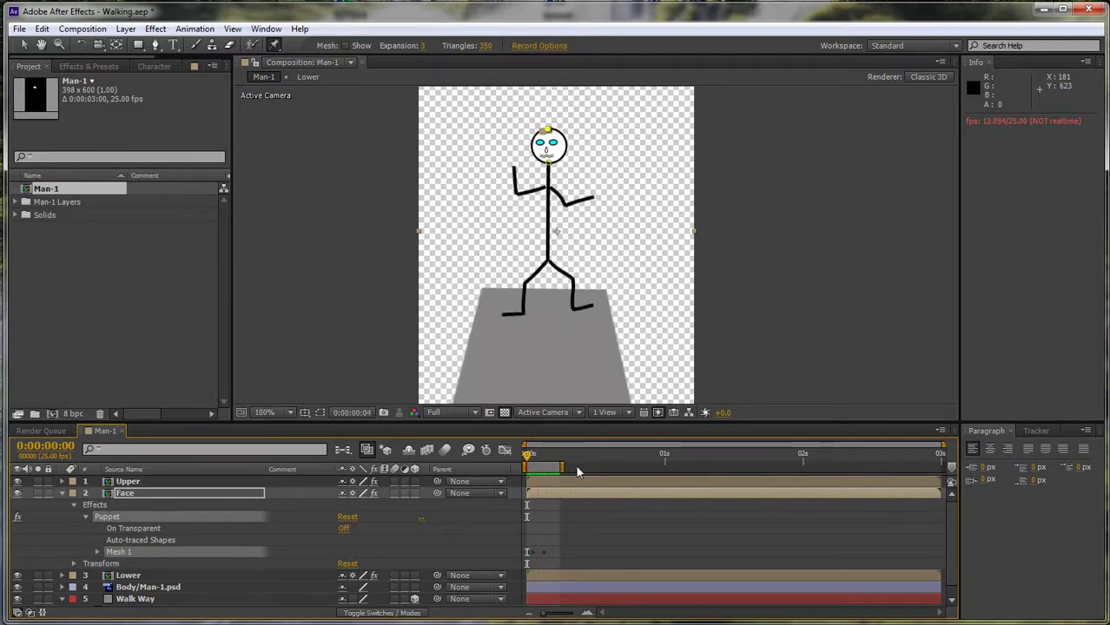
key("space")
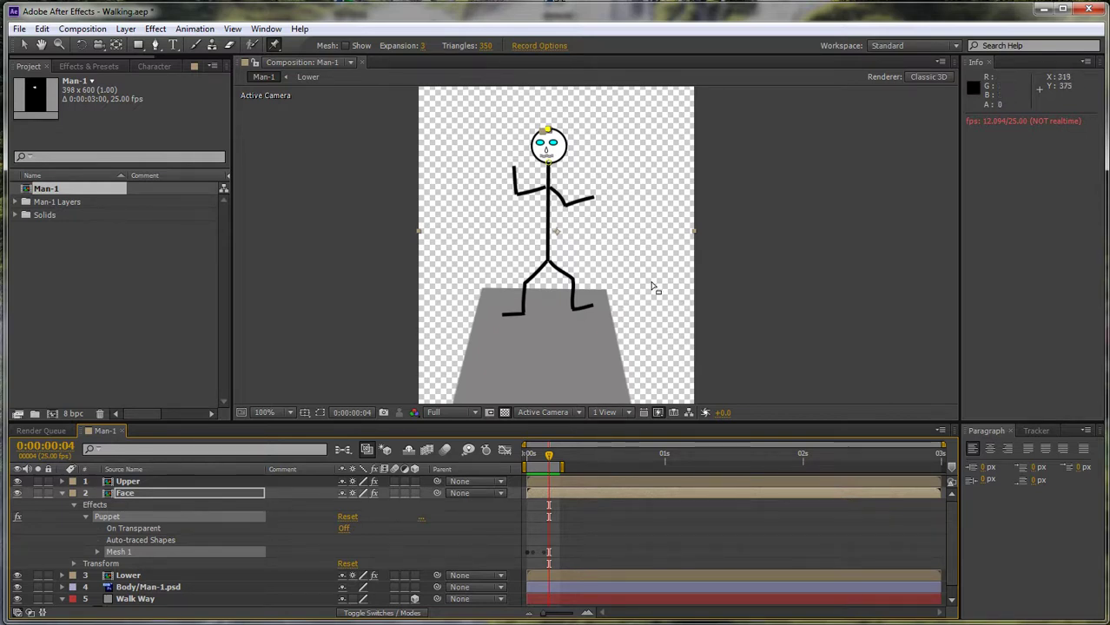
key("comma")
key("comma")
key("period")
key("period")
key("period")
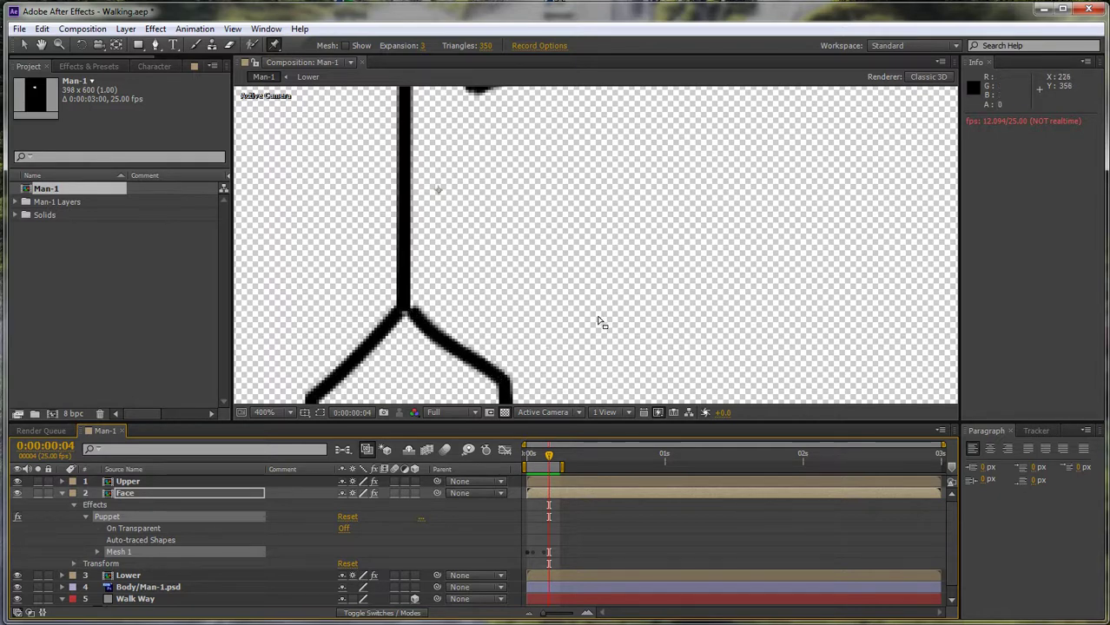
key("period")
key("comma")
key("period")
key("comma")
key("comma")
key("comma")
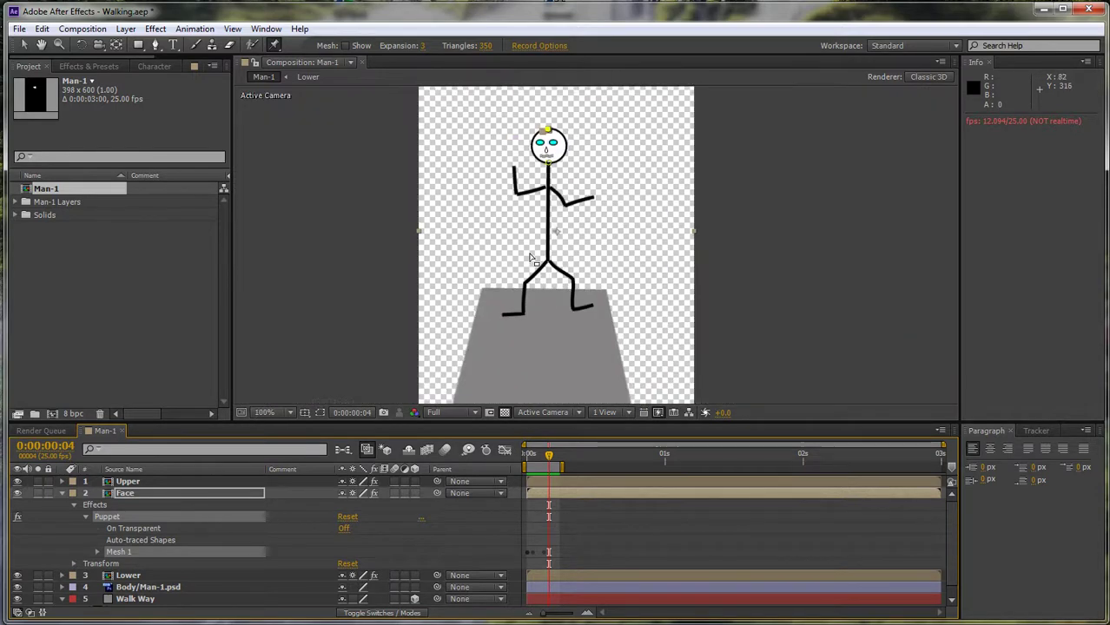
key("period")
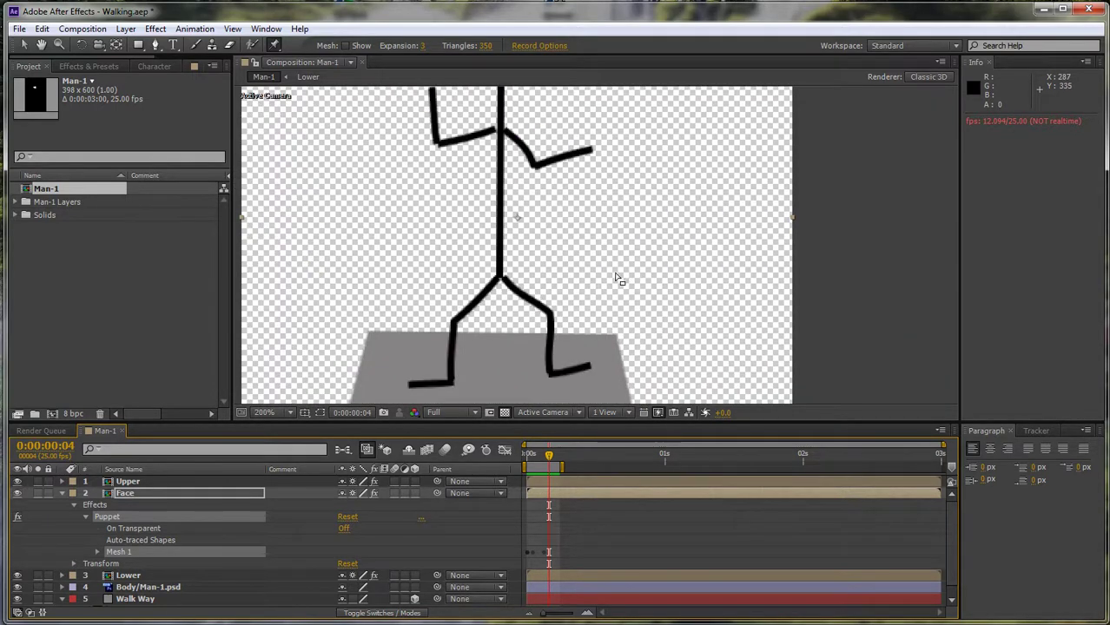
key("period")
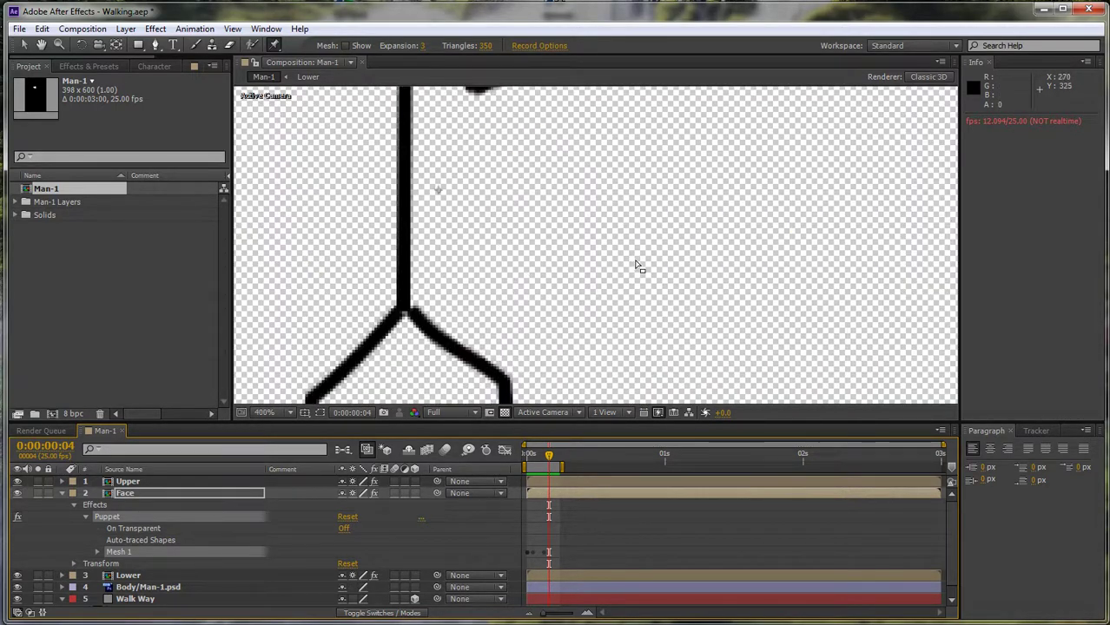
key("period")
key("comma")
key("comma")
key("comma")
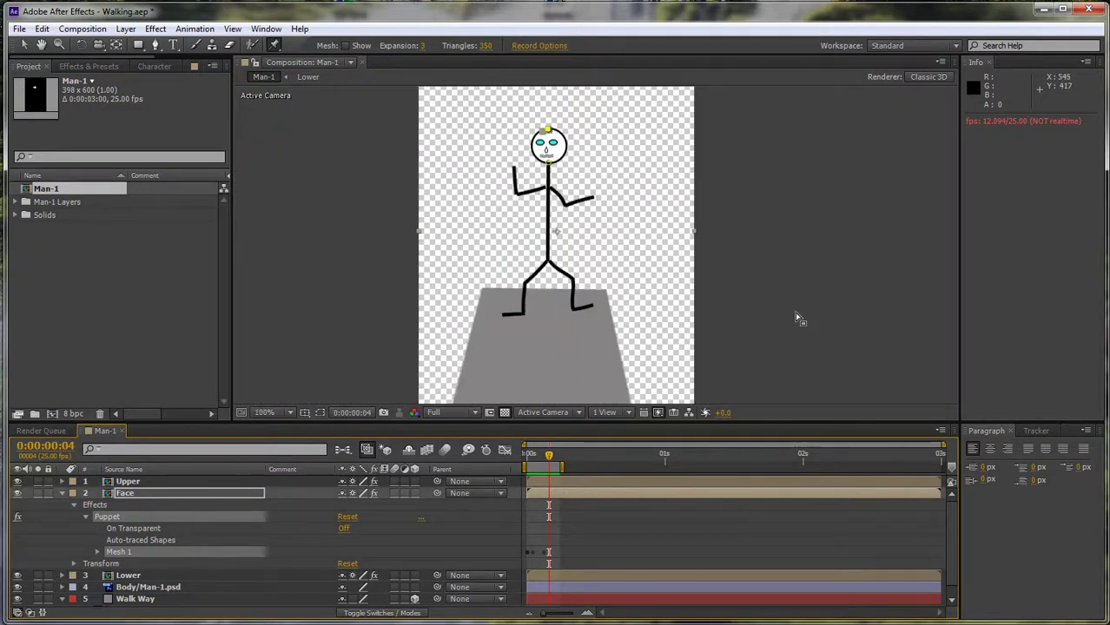